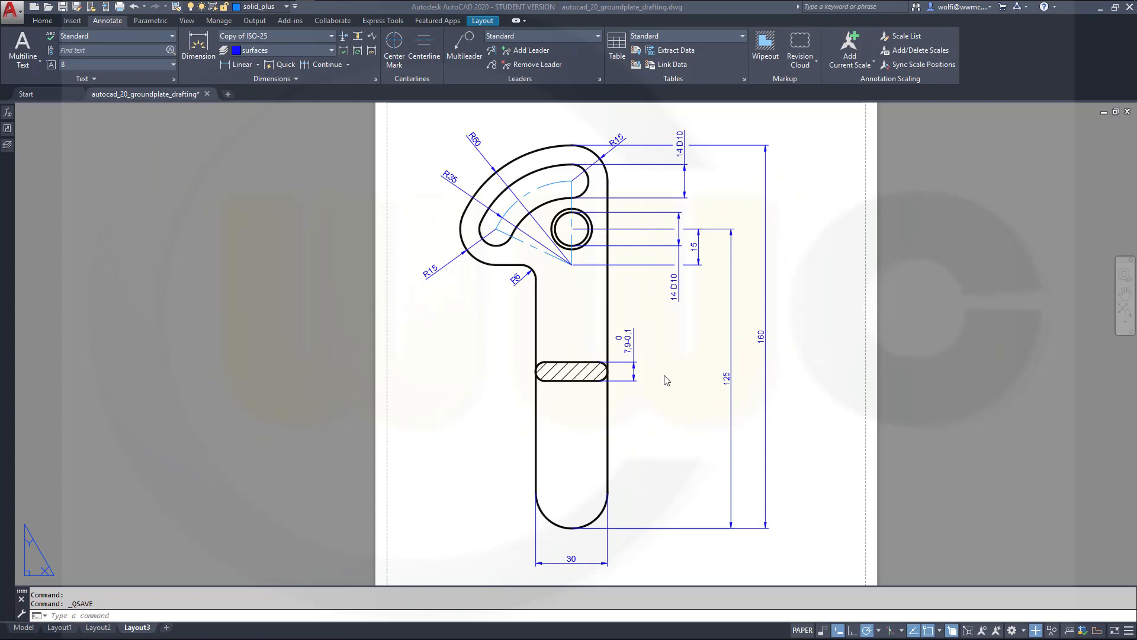
# Add a new layout after Layout3, open it and delete its default viewport.
pyautogui.scroll(-2, 821, 512)
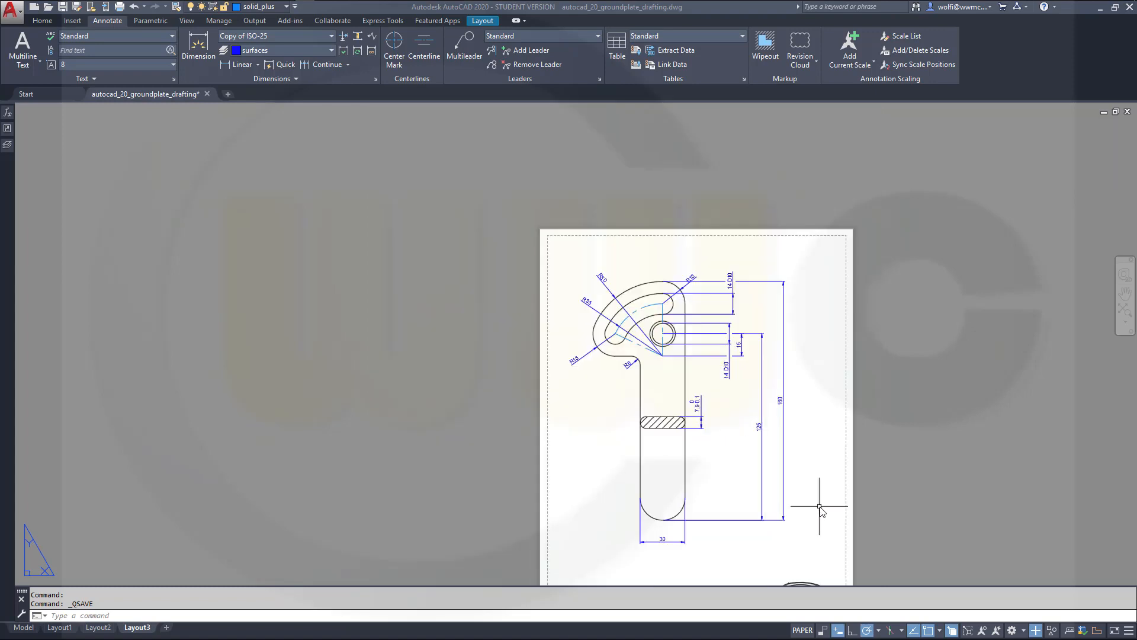
pyautogui.moveTo(762, 470); pyautogui.dragTo(630, 368, button='middle')
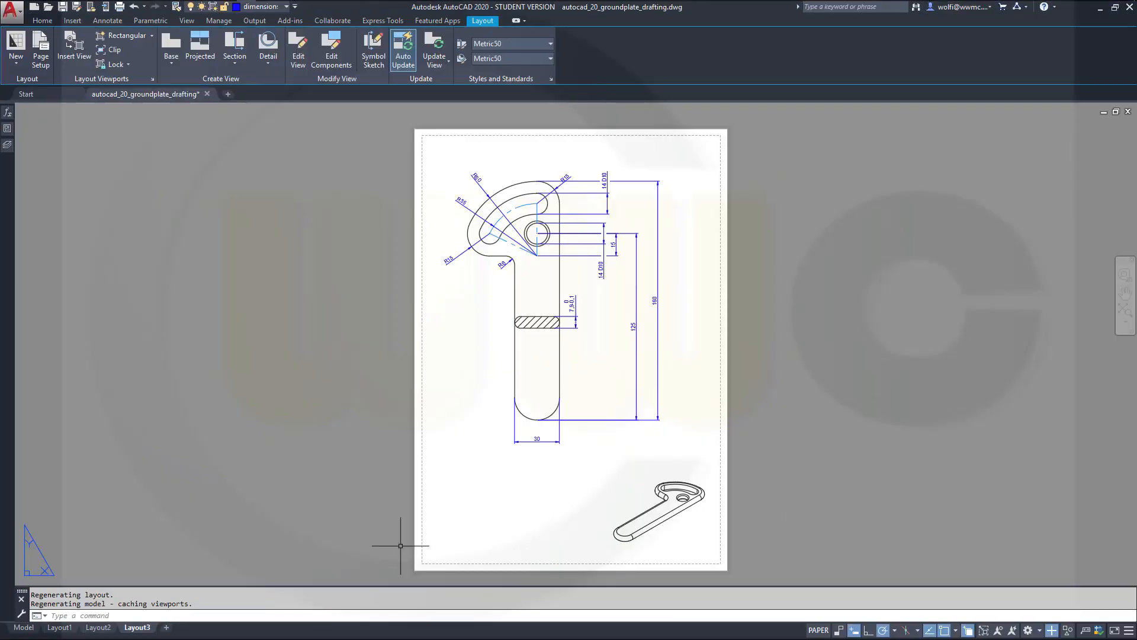
pyautogui.click(167, 628)
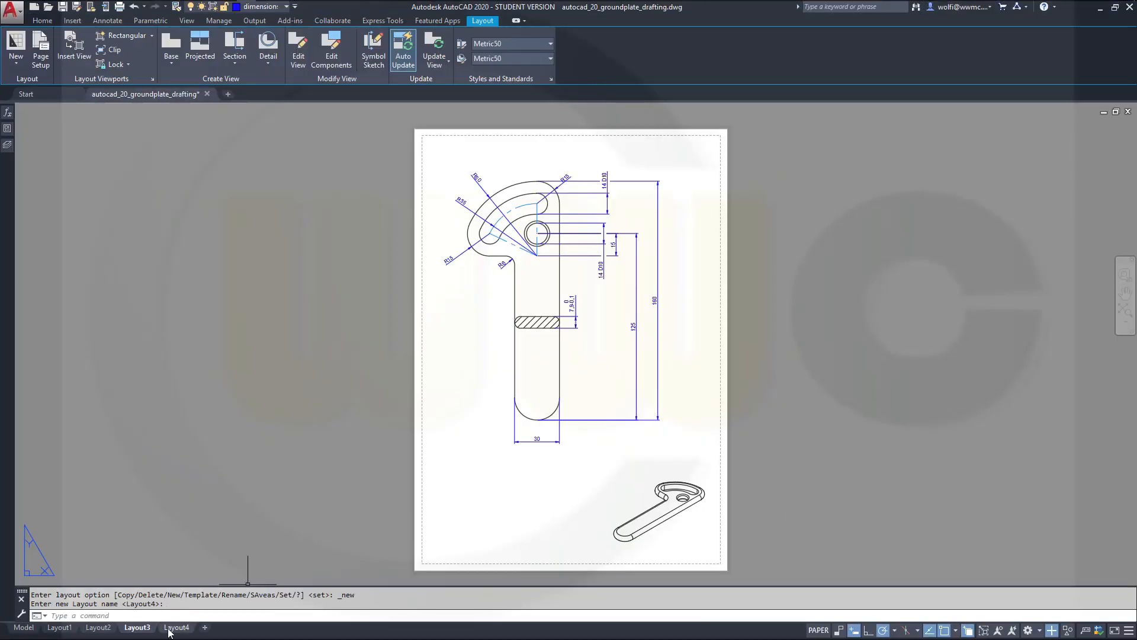
pyautogui.click(177, 631)
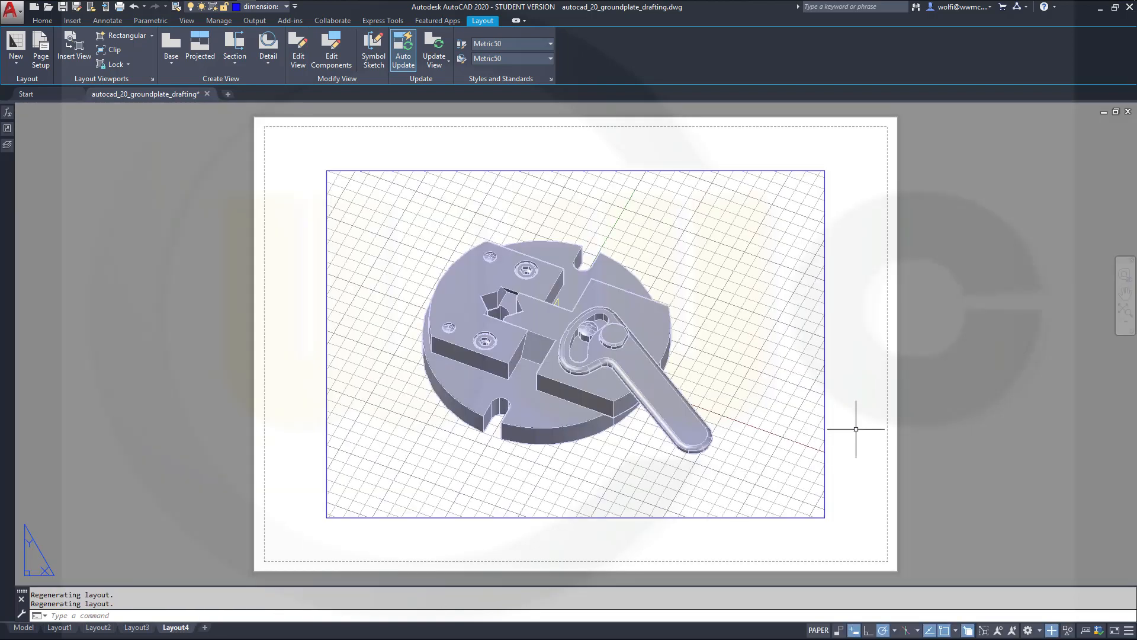
pyautogui.click(824, 437)
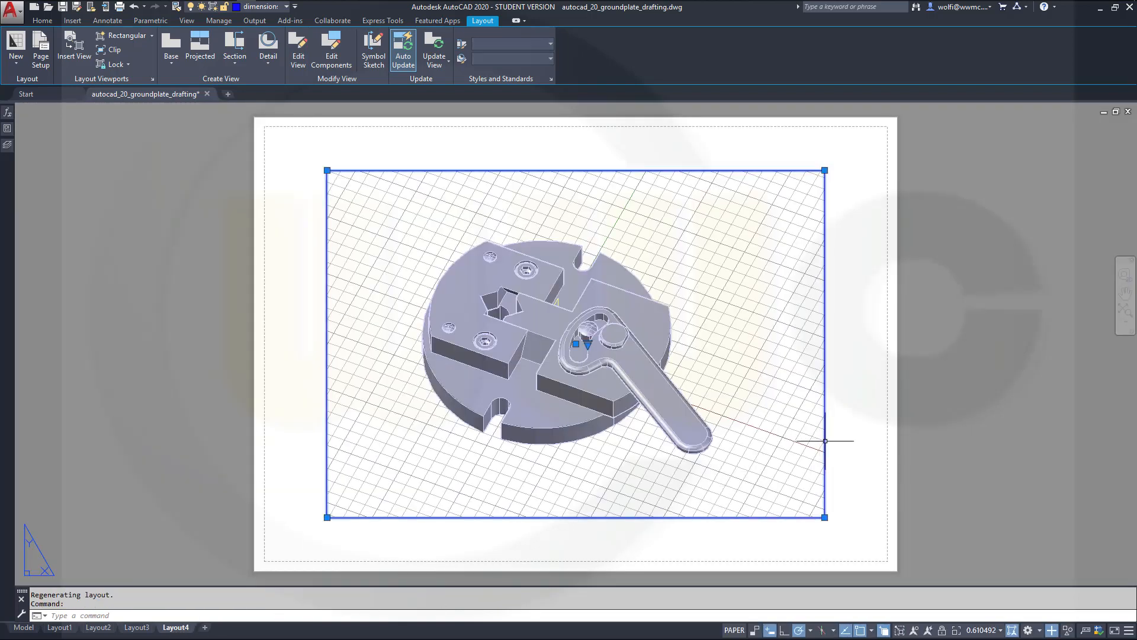
pyautogui.press('Delete')
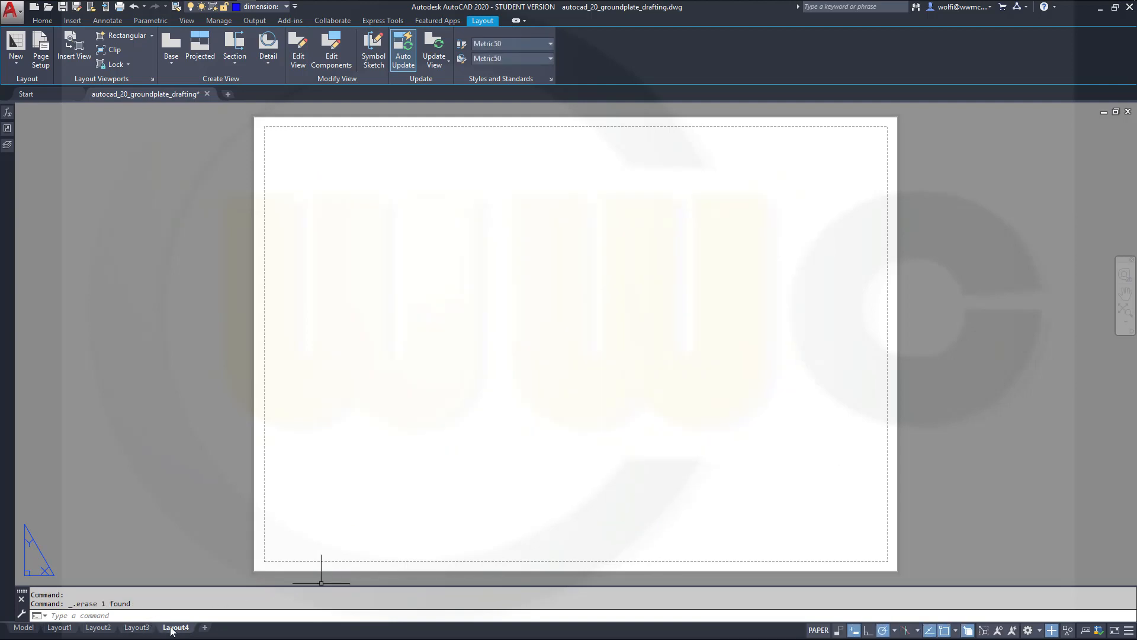
# Change the new layout's page setup to portrait orientation.
pyautogui.rightClick(178, 631)
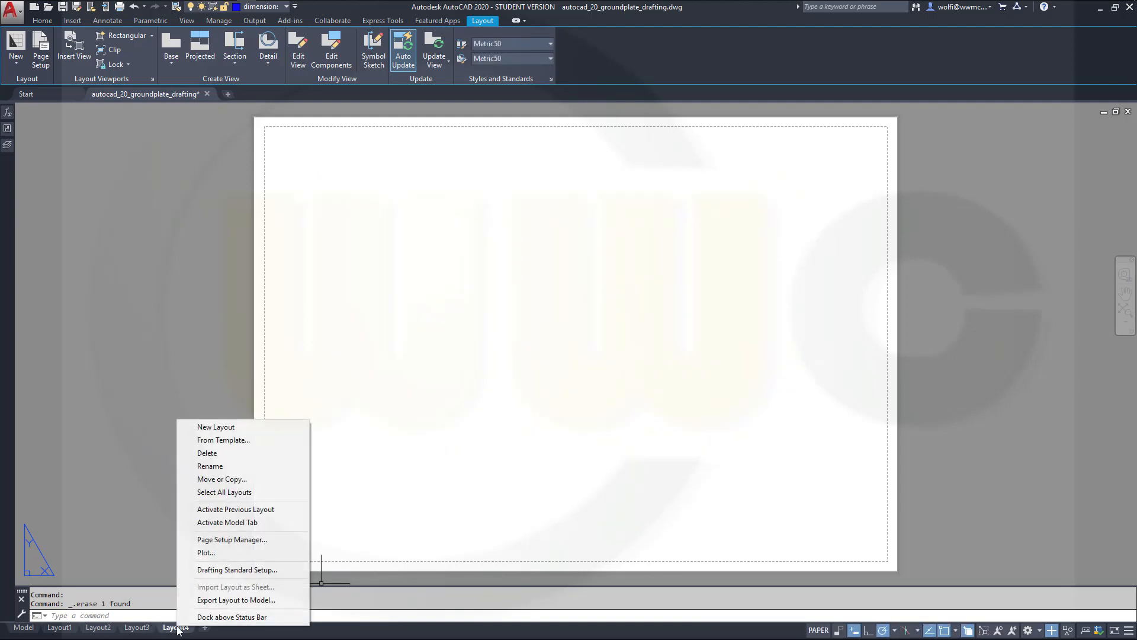
pyautogui.click(225, 539)
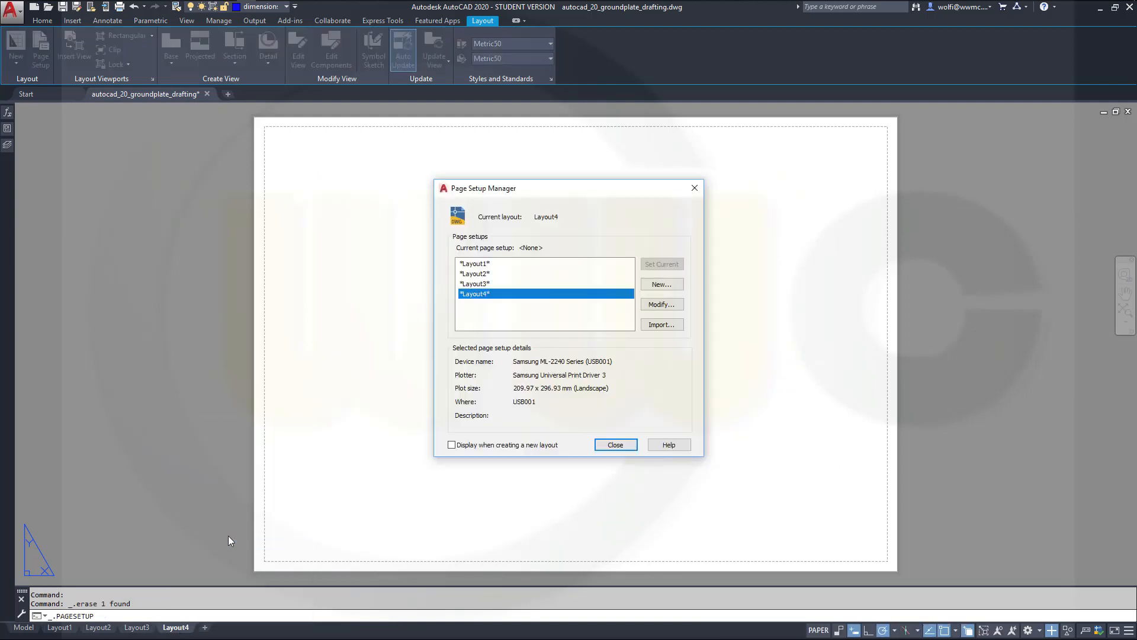
pyautogui.click(649, 305)
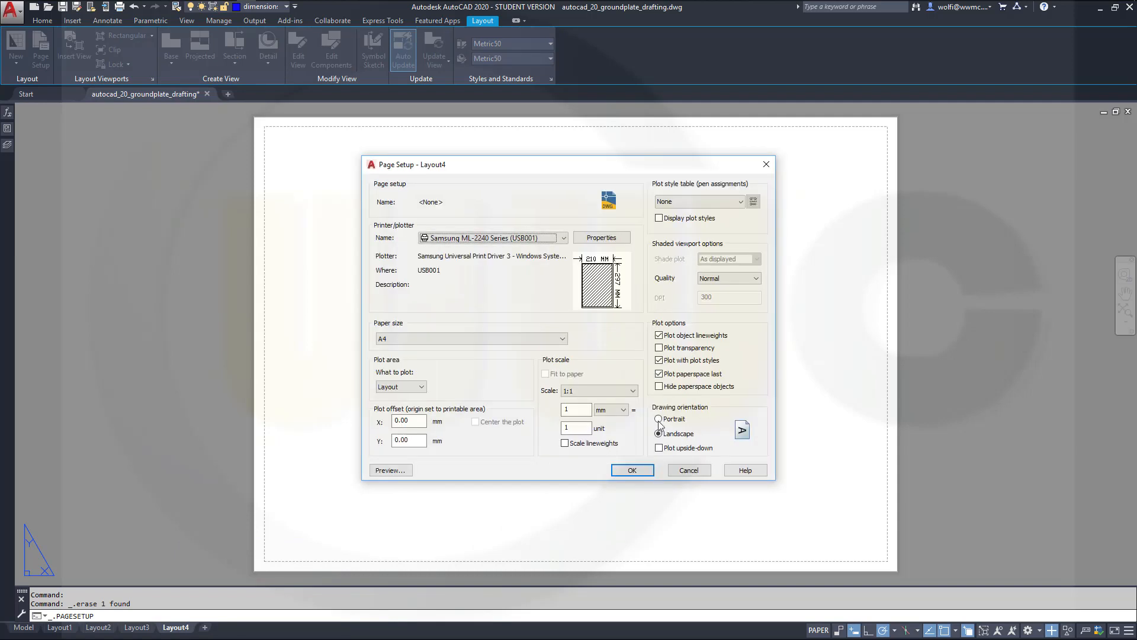
pyautogui.click(659, 420)
pyautogui.click(629, 470)
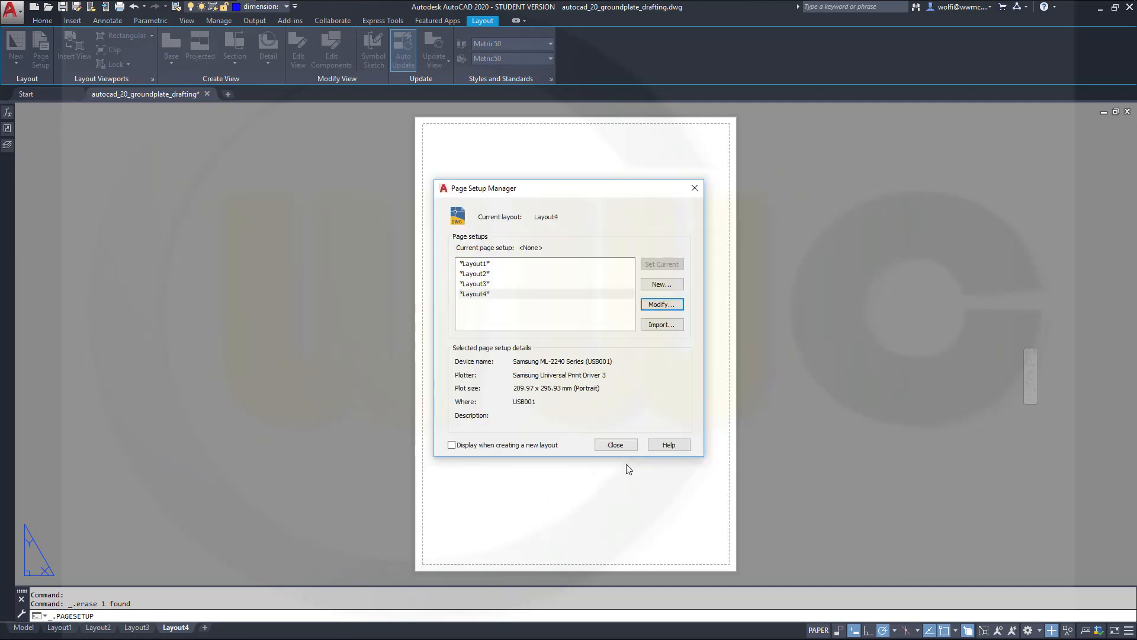
pyautogui.click(615, 445)
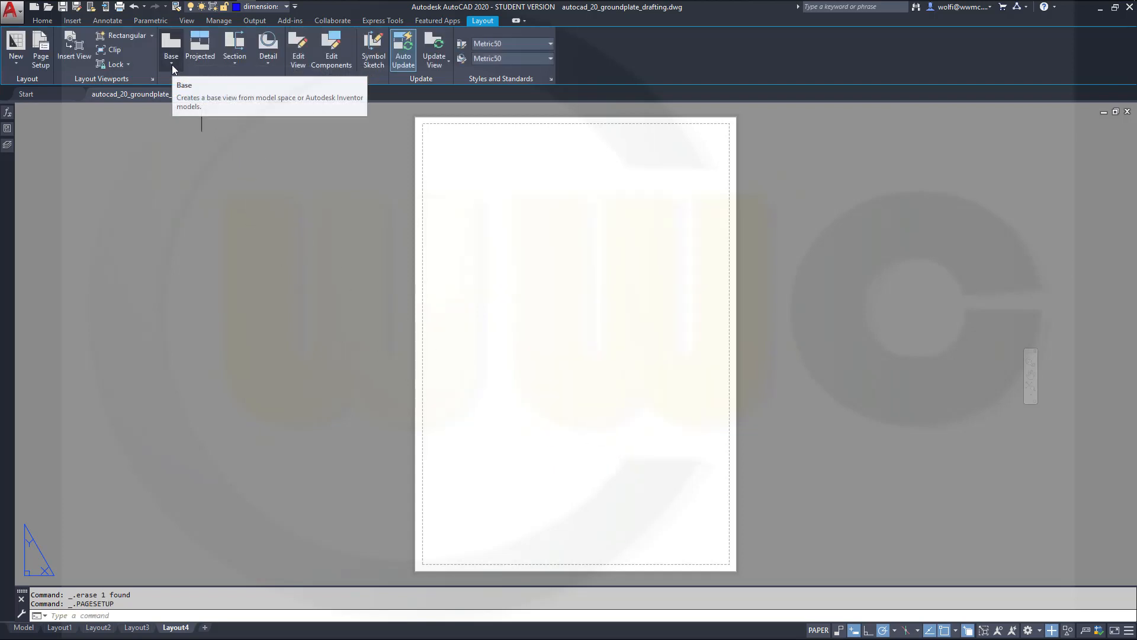
# Start a base view from the Inventor file inv_speedy_assembly with design view spannhebel_only and positional representation closed.
pyautogui.click(172, 65)
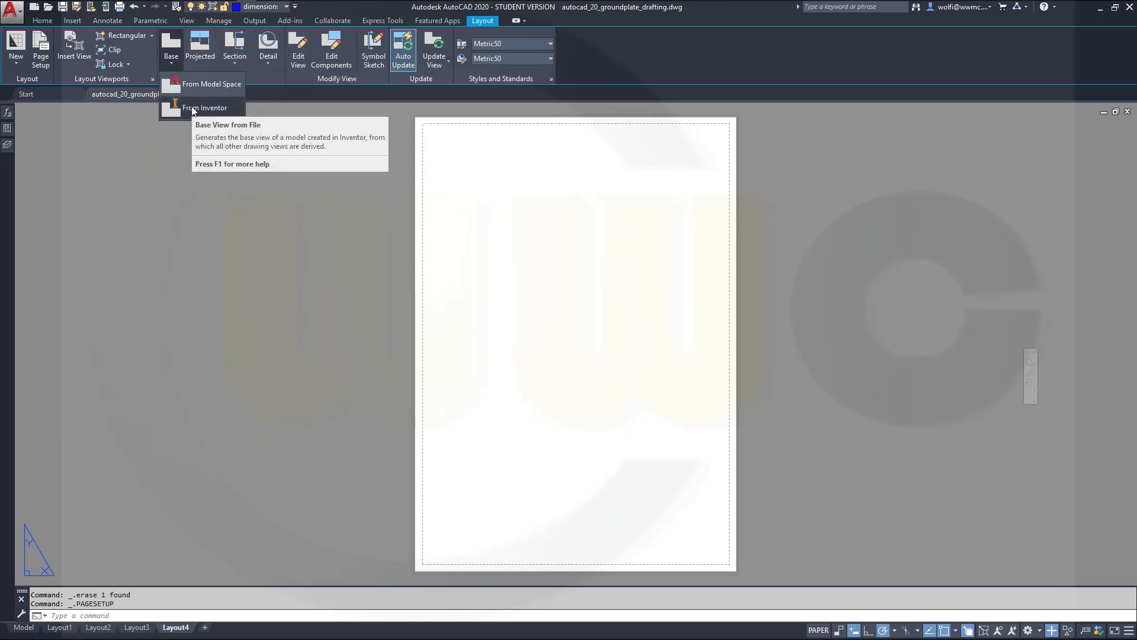
pyautogui.click(192, 108)
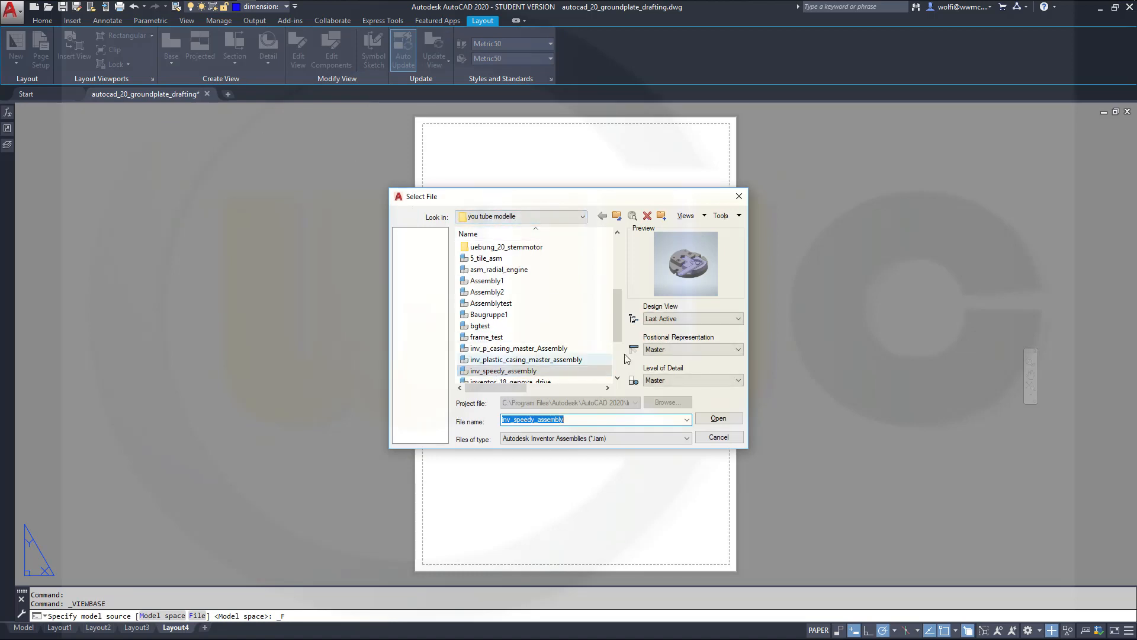
pyautogui.click(739, 319)
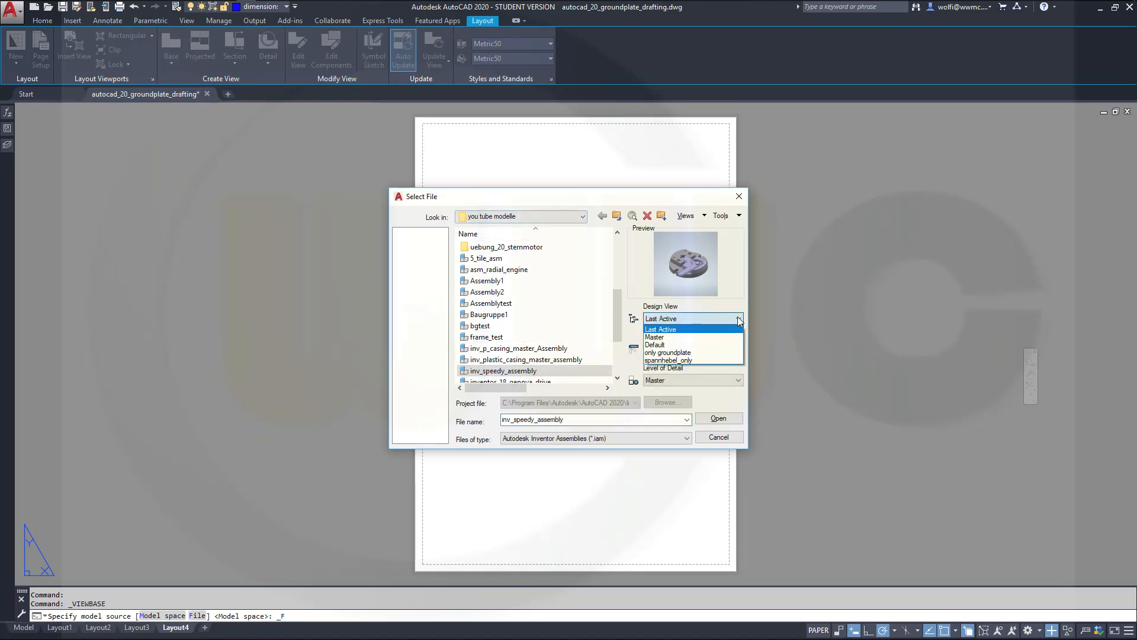
pyautogui.click(677, 360)
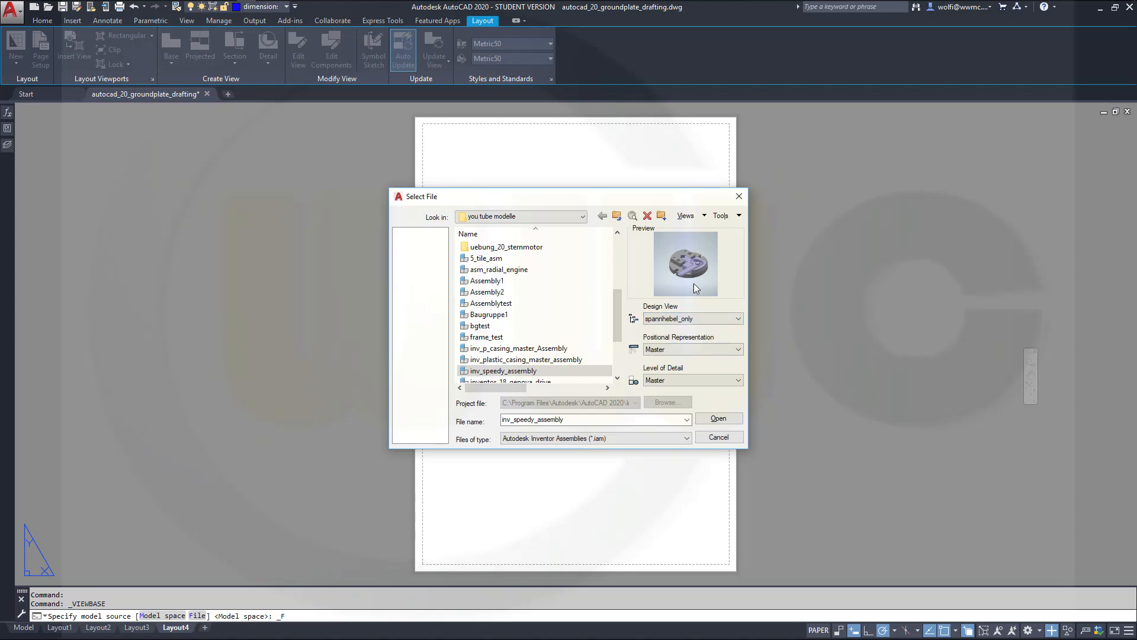
pyautogui.click(740, 349)
pyautogui.click(658, 369)
pyautogui.click(718, 418)
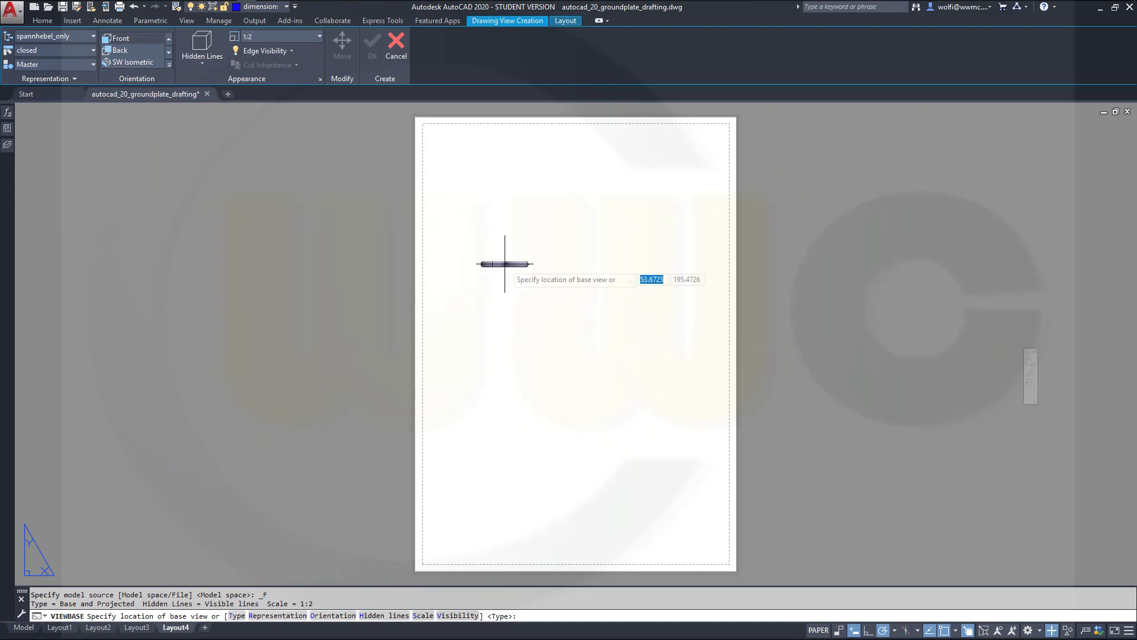
# Place the lever's base view in top orientation at scale 1:1 in the sheet's upper left area, without projected views.
pyautogui.rightClick(505, 264)
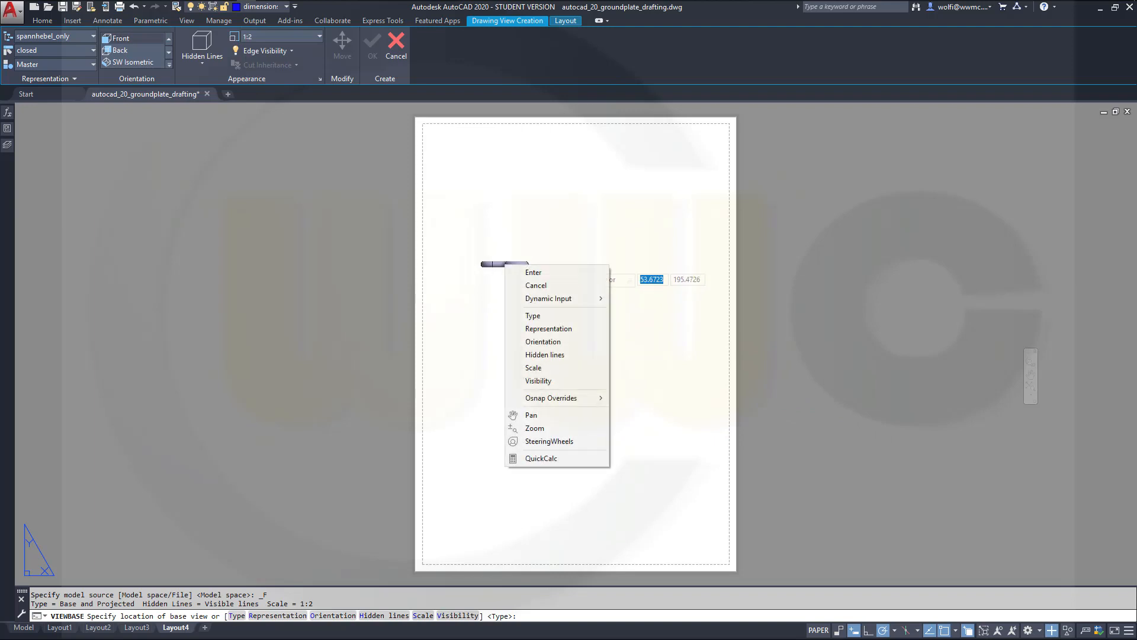
pyautogui.click(568, 342)
pyautogui.click(595, 381)
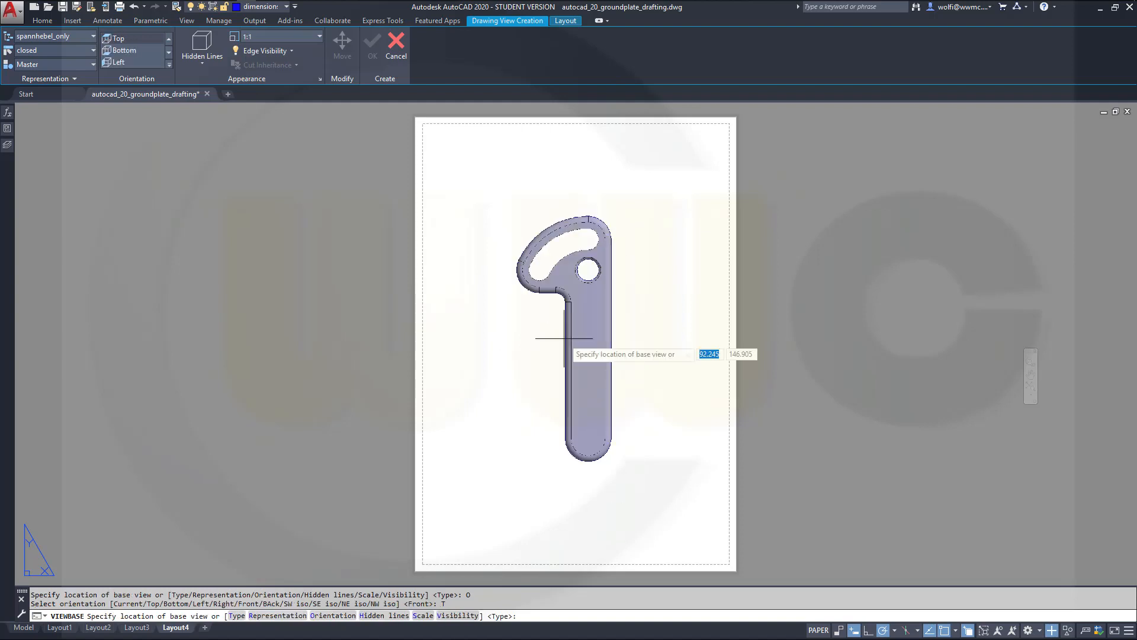
pyautogui.rightClick(504, 299)
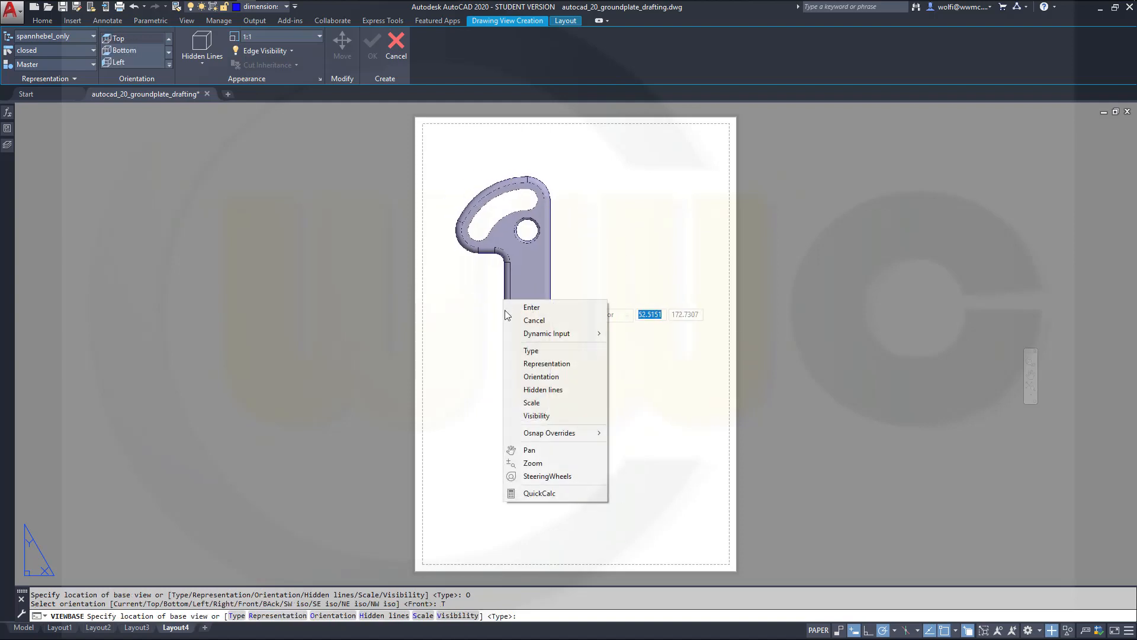
pyautogui.click(531, 401)
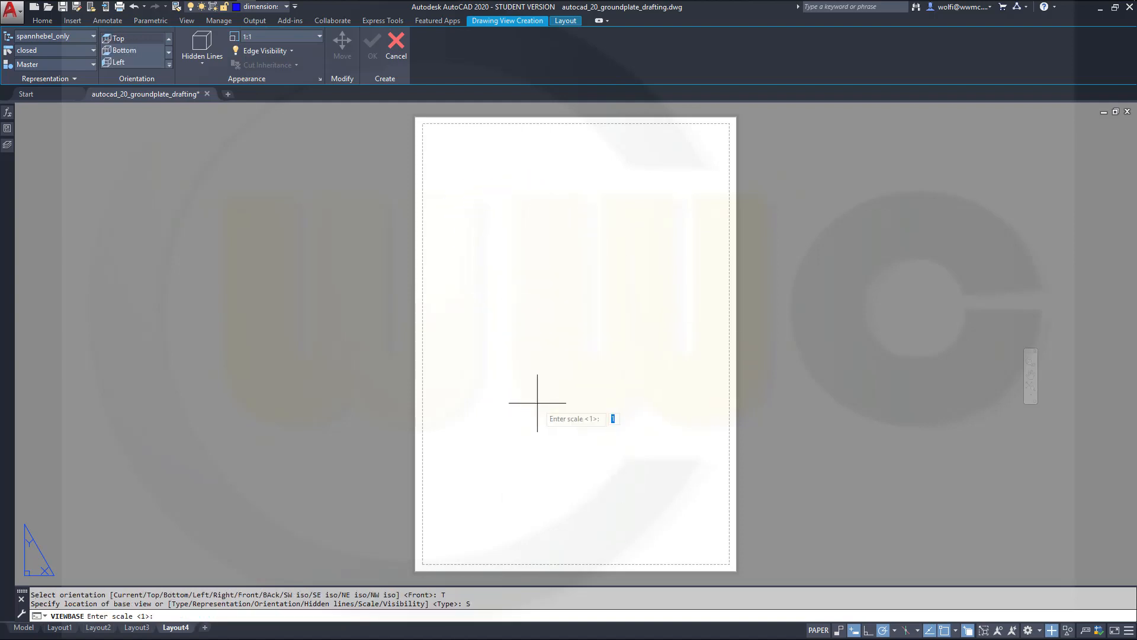
pyautogui.press('Return')
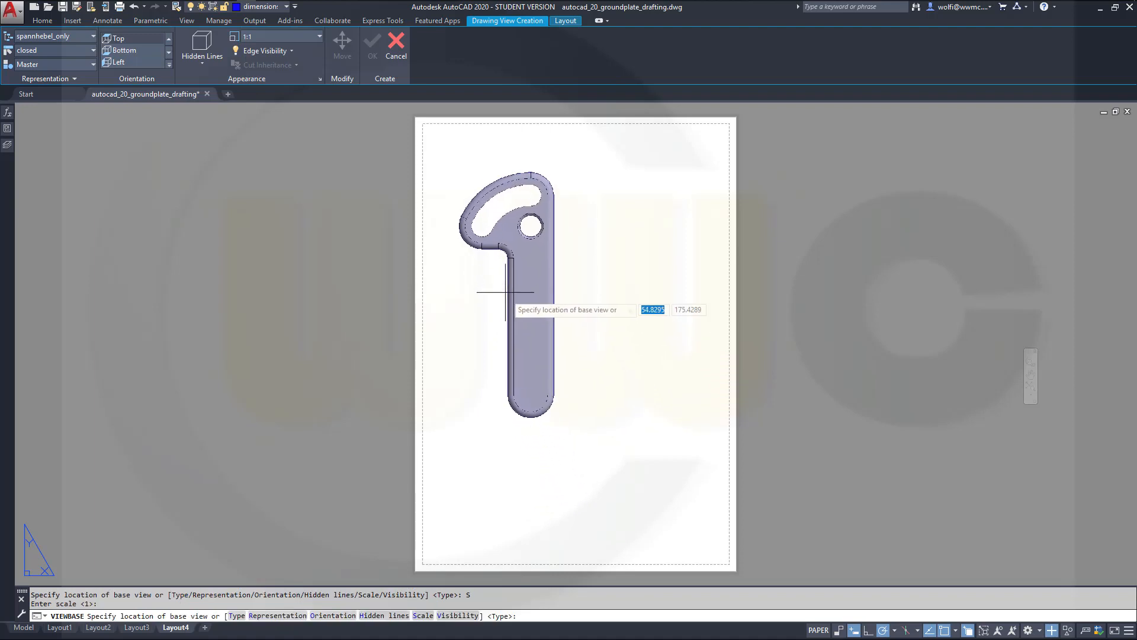
pyautogui.click(504, 283)
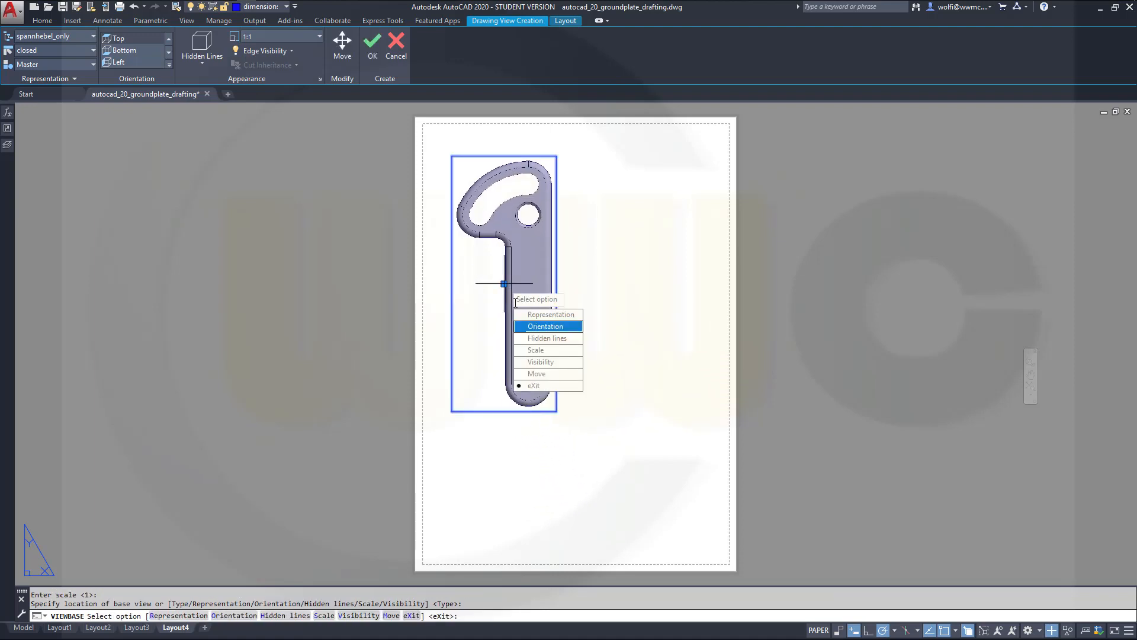
pyautogui.press('Return')
pyautogui.press('Return')
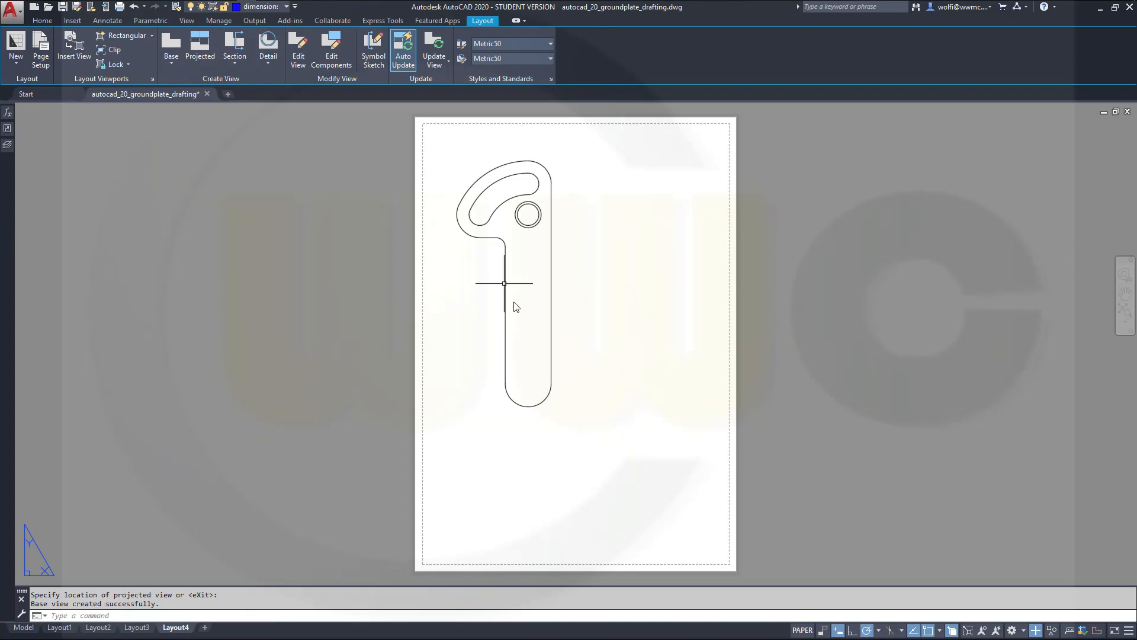
# Create a section view from a horizontal cutting line across the lever's lower handle and place it just below the base view.
pyautogui.scroll(2, 569, 196)
pyautogui.scroll(-2, 592, 237)
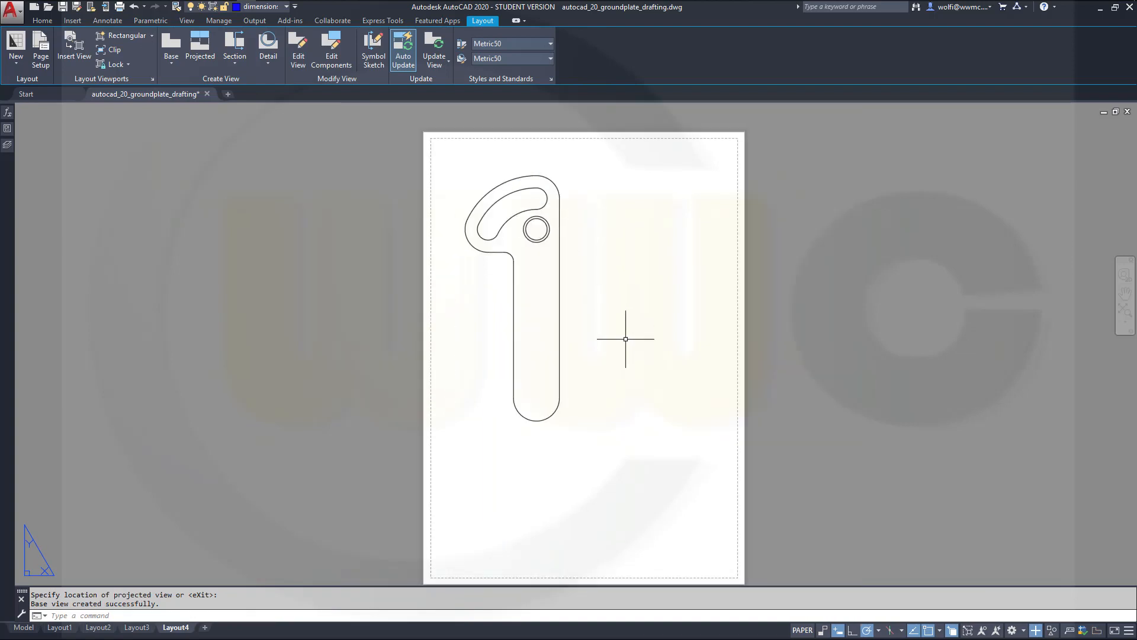
pyautogui.click(239, 43)
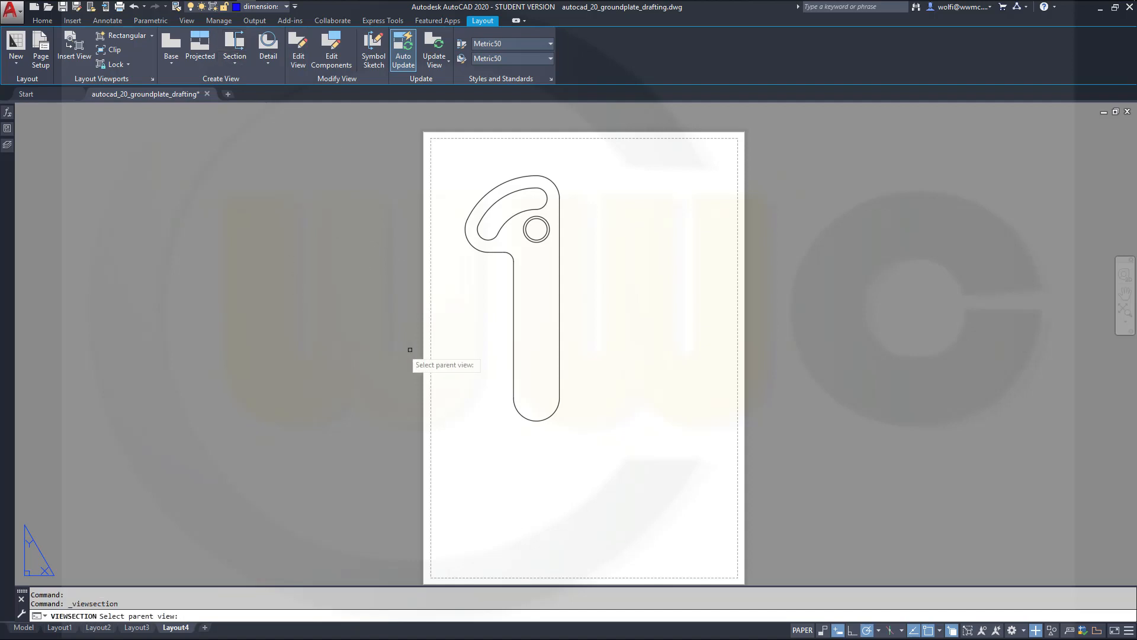
pyautogui.click(463, 371)
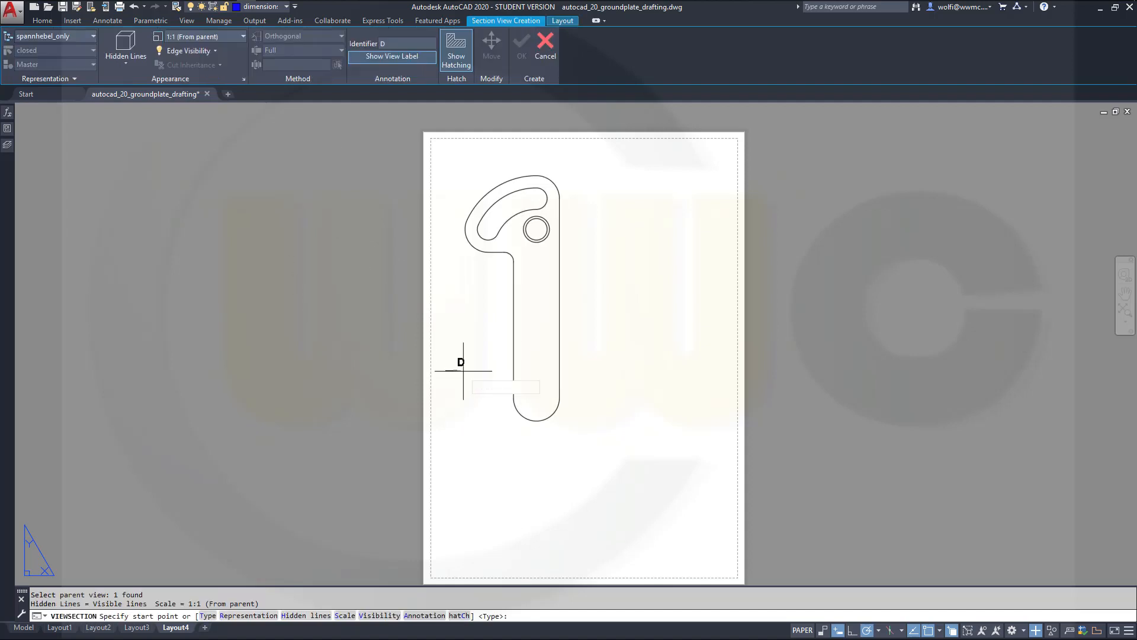
pyautogui.click(497, 358)
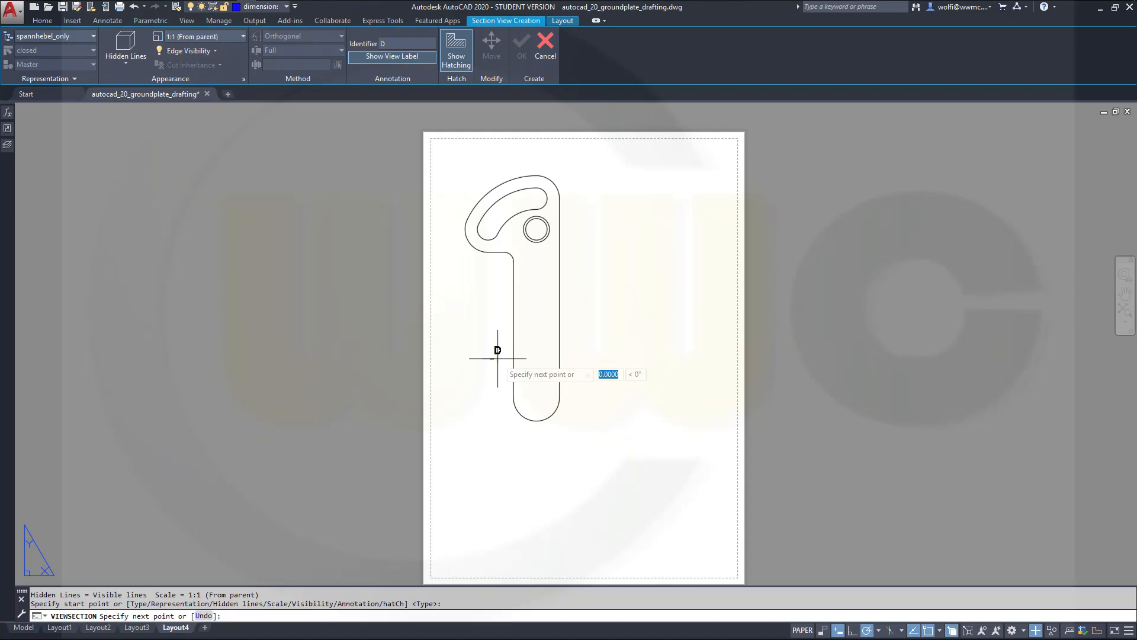
pyautogui.click(581, 359)
pyautogui.press('Return')
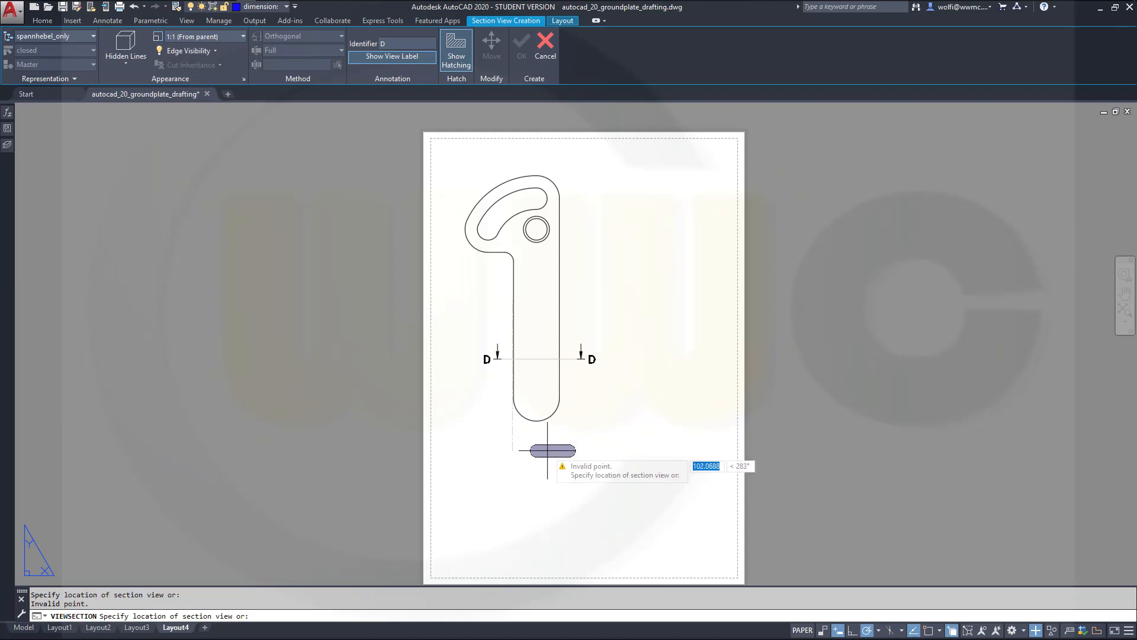
pyautogui.click(519, 439)
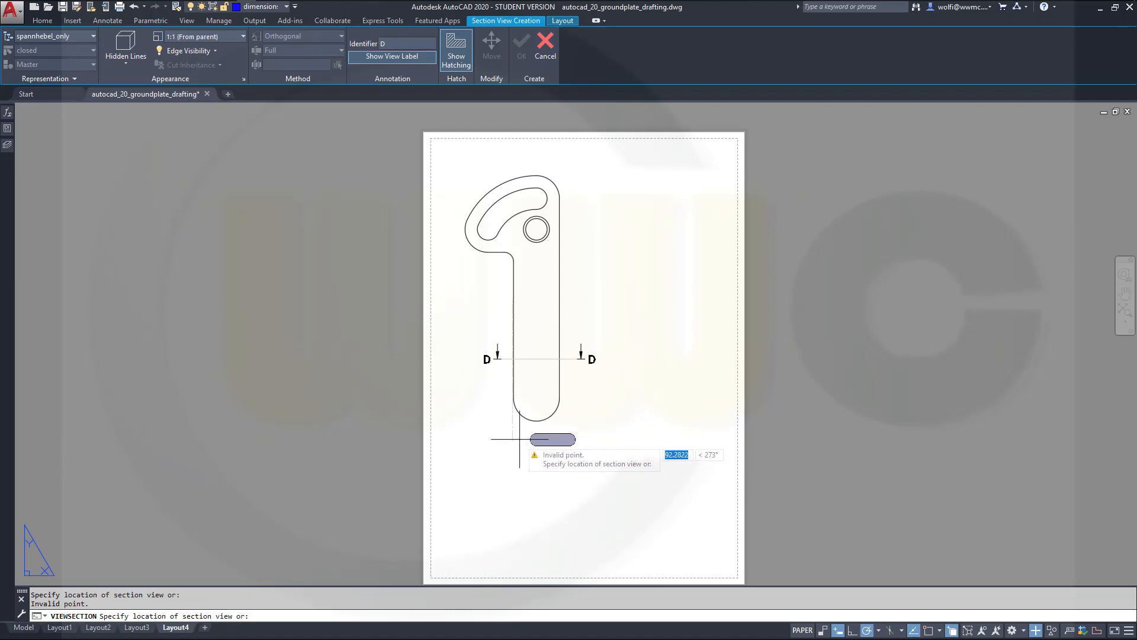
pyautogui.click(520, 439)
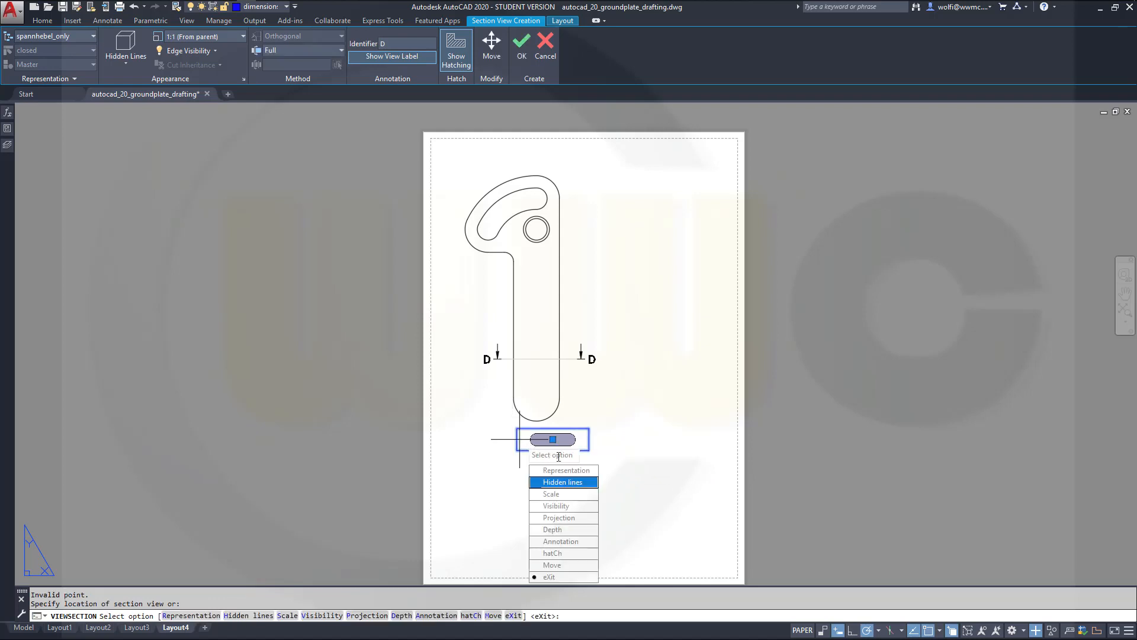
# Set the section view's depth to 0, complete it and delete its D-D (1:1) label.
pyautogui.click(565, 530)
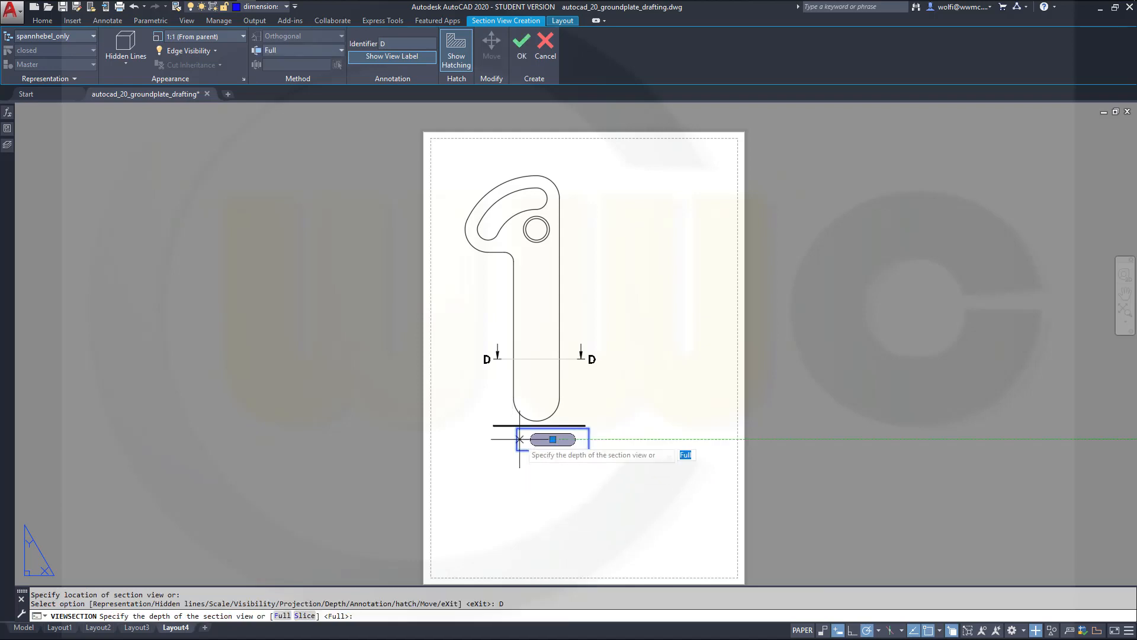
pyautogui.write('0')
pyautogui.press('Return')
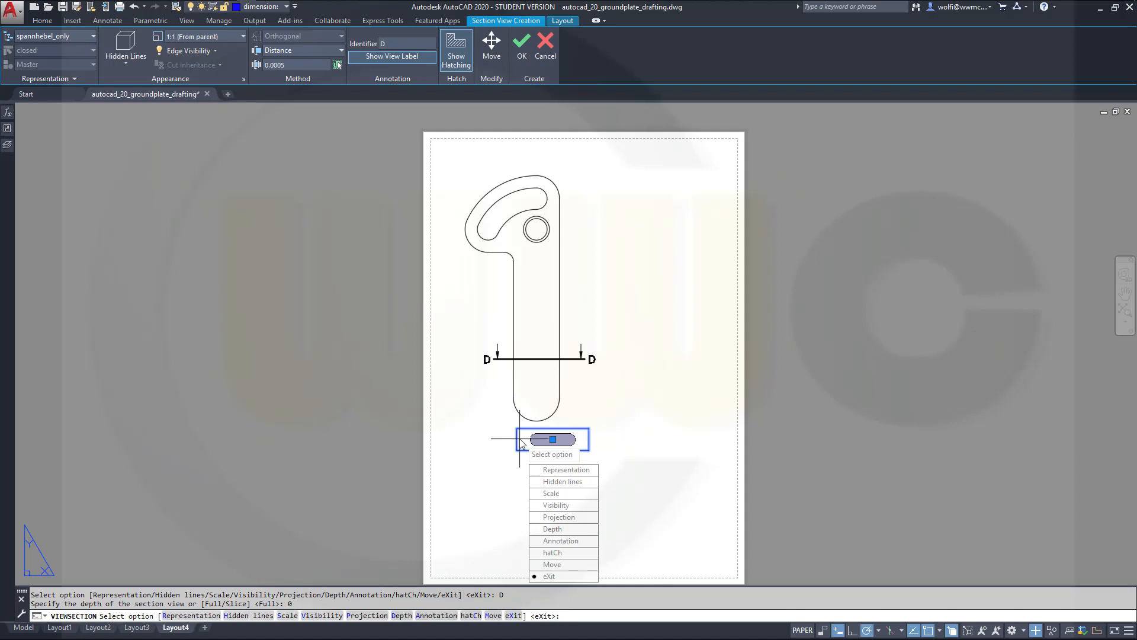
pyautogui.press('Return')
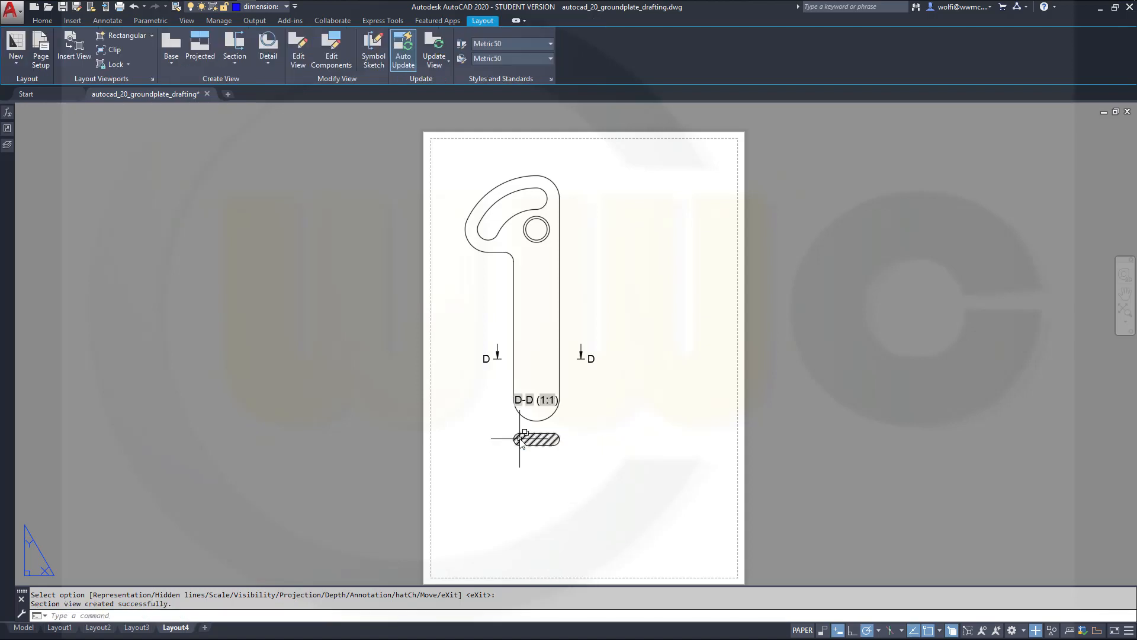
pyautogui.click(540, 401)
pyautogui.press('Delete')
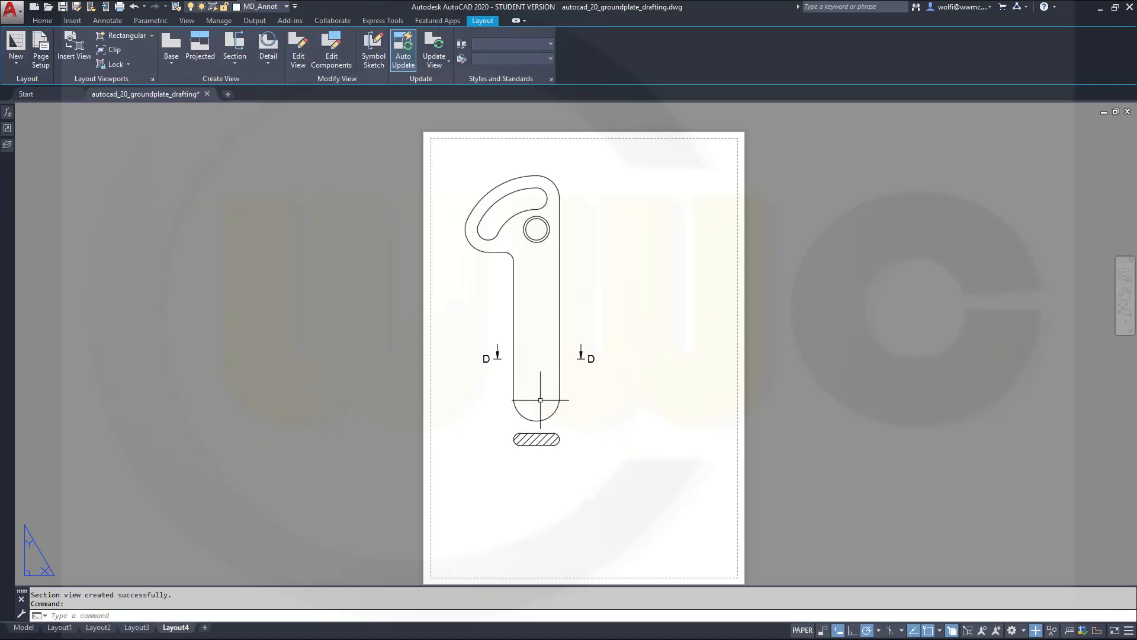
# Move the hatched section view up onto the lever's handle in the top view, just above the section line arrows.
pyautogui.click(536, 439)
pyautogui.scroll(4, 542, 458)
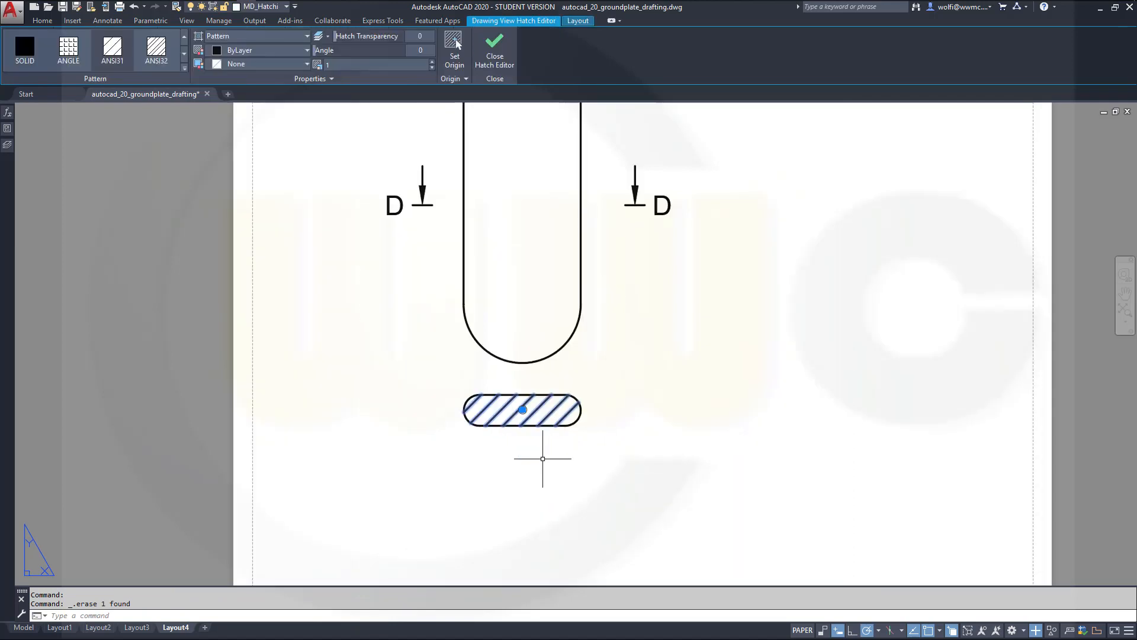
pyautogui.click(528, 439)
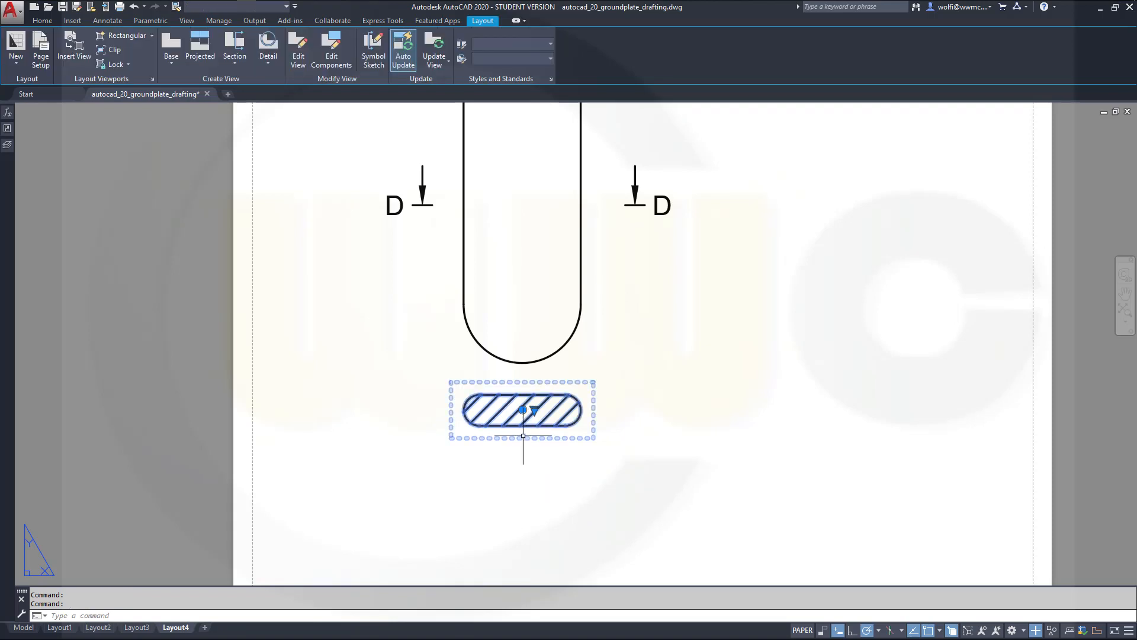
pyautogui.press('Escape')
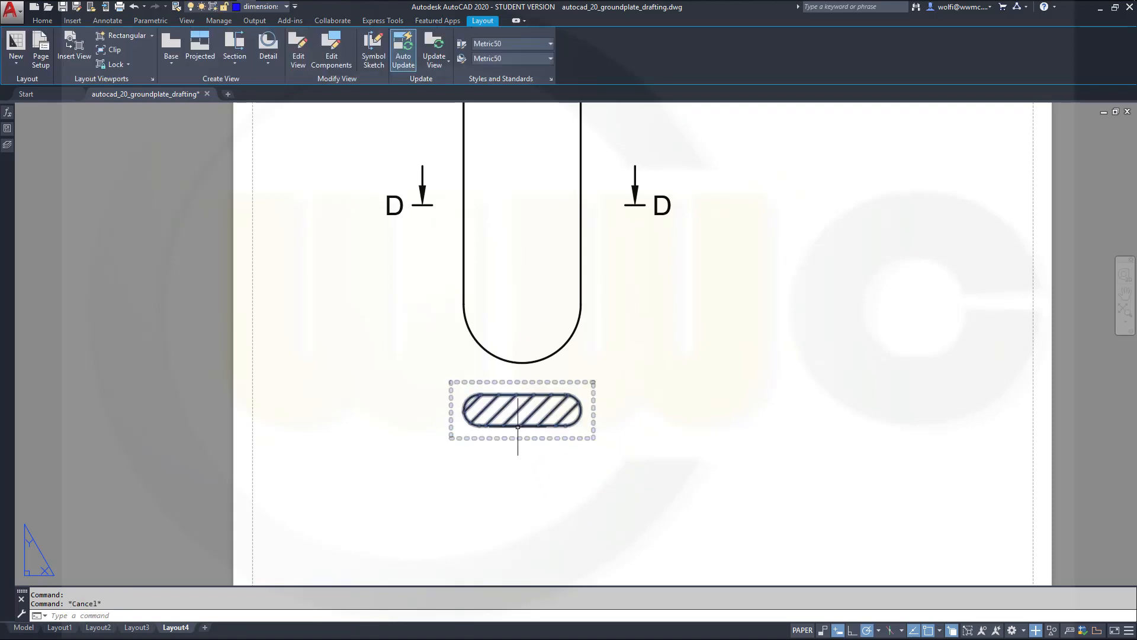
pyautogui.click(520, 437)
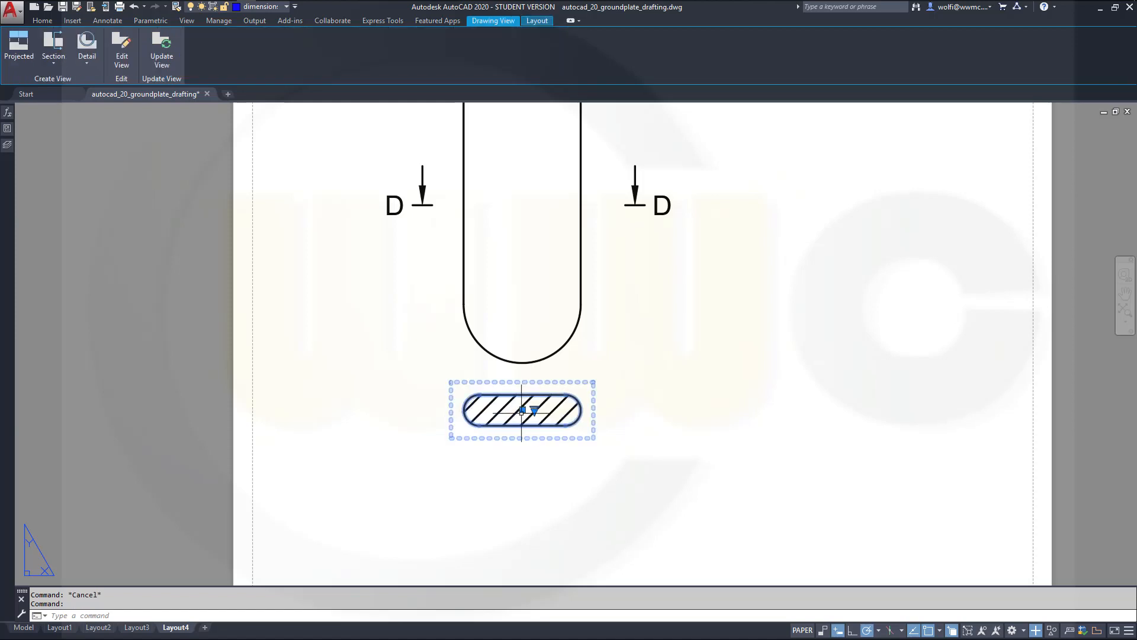
pyautogui.click(523, 409)
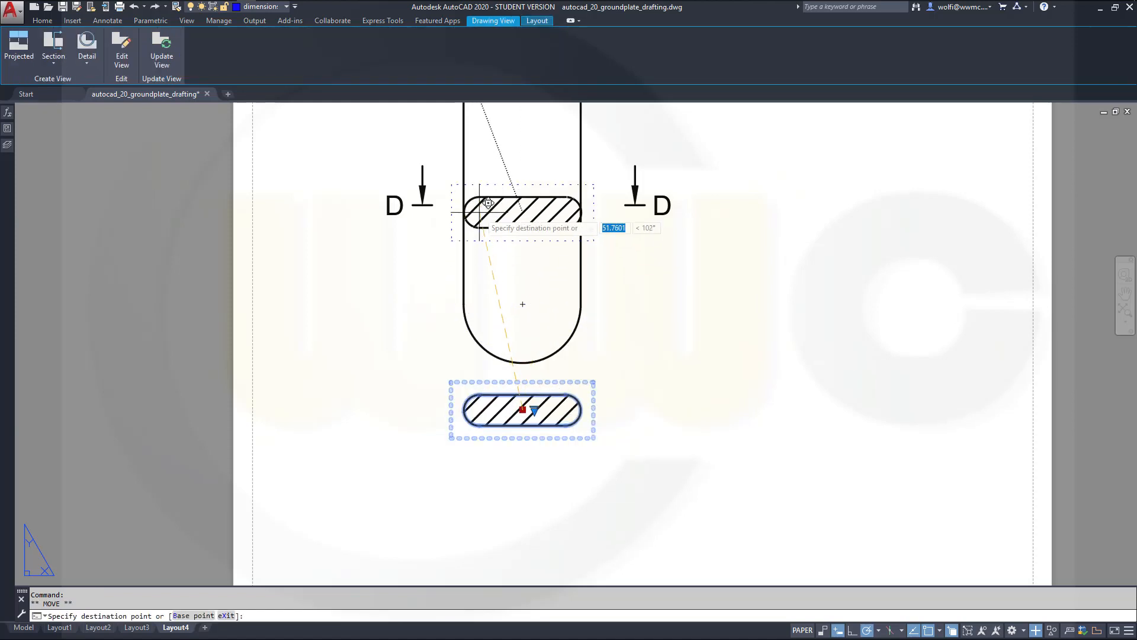
pyautogui.moveTo(514, 204); pyautogui.dragTo(513, 319, button='middle')
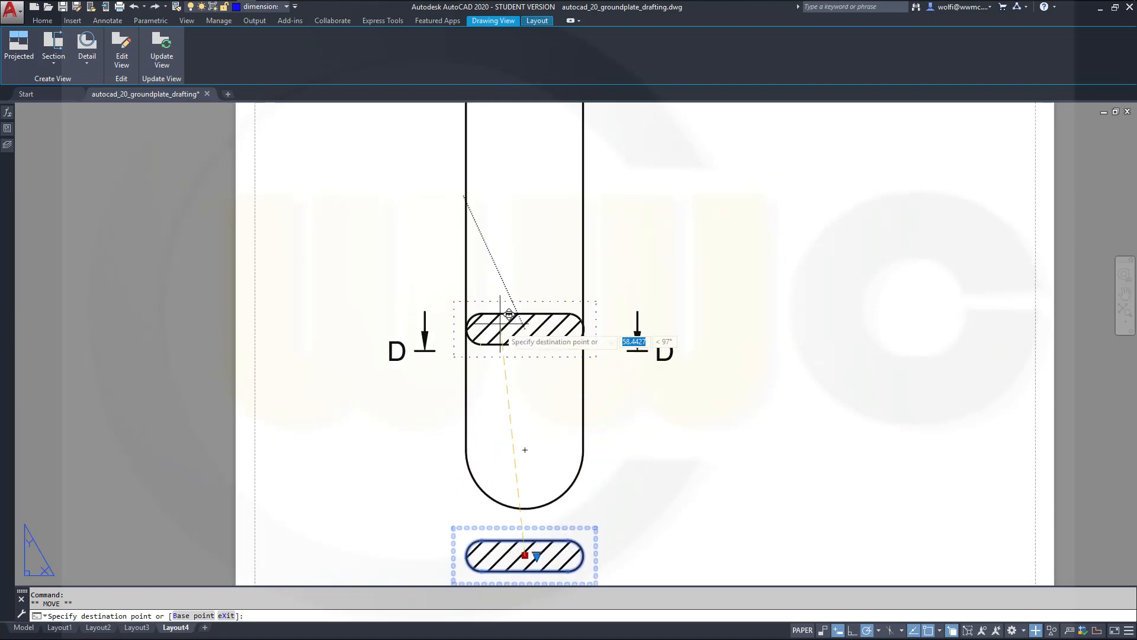
pyautogui.click(508, 263)
pyautogui.press('Escape')
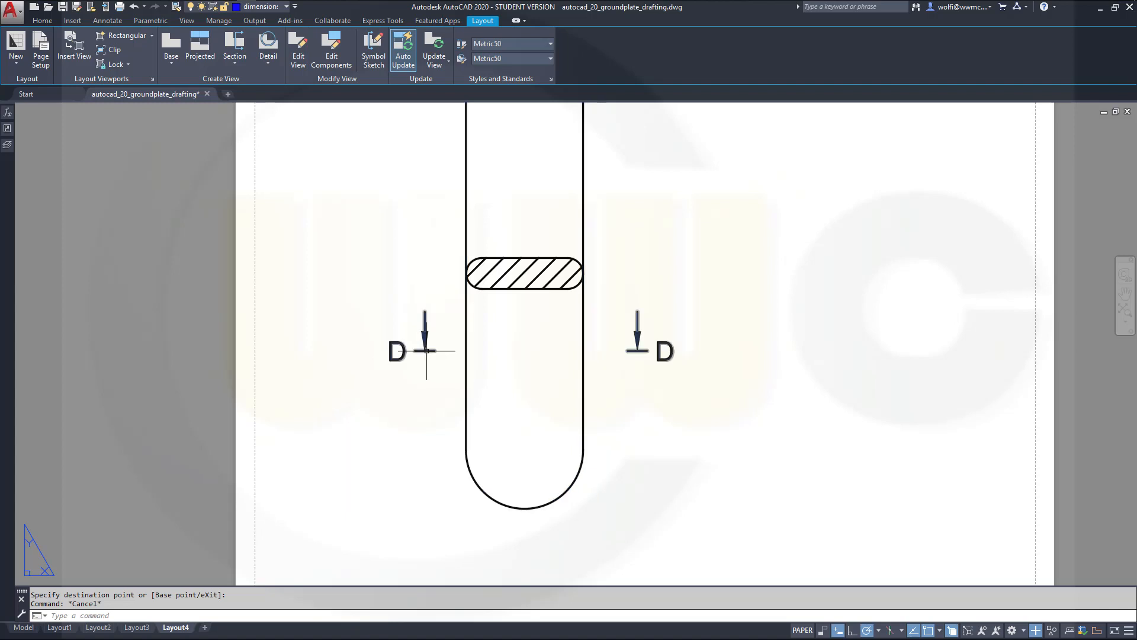
# Put the D-D section line on the switched-off hidden_objects layer.
pyautogui.click(425, 351)
pyautogui.moveTo(425, 351)
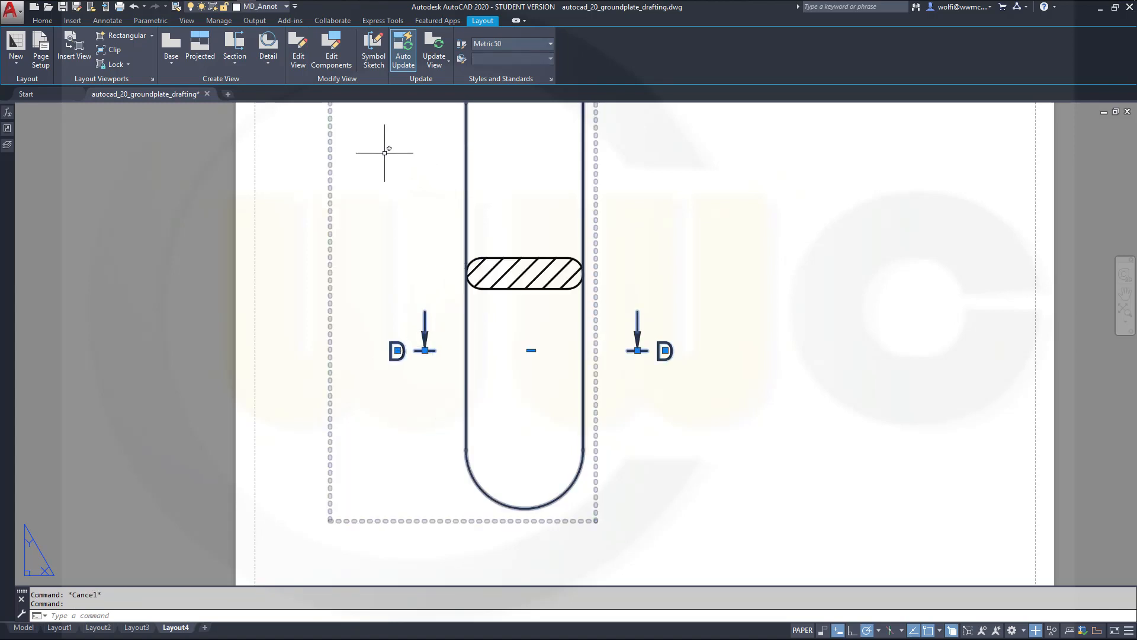
pyautogui.click(287, 7)
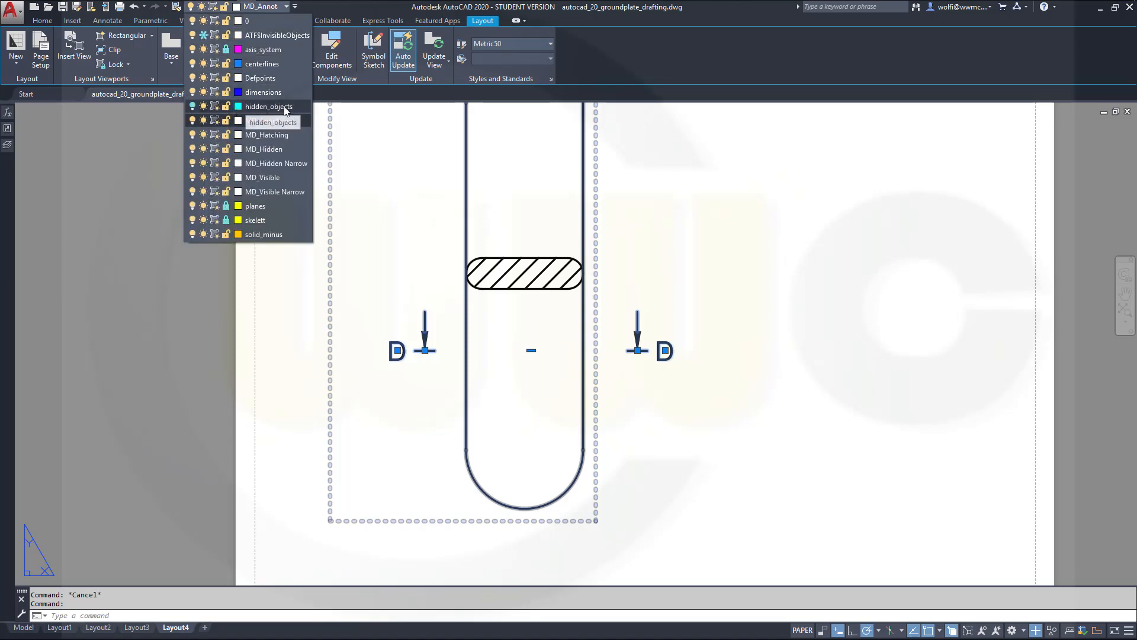
pyautogui.click(285, 108)
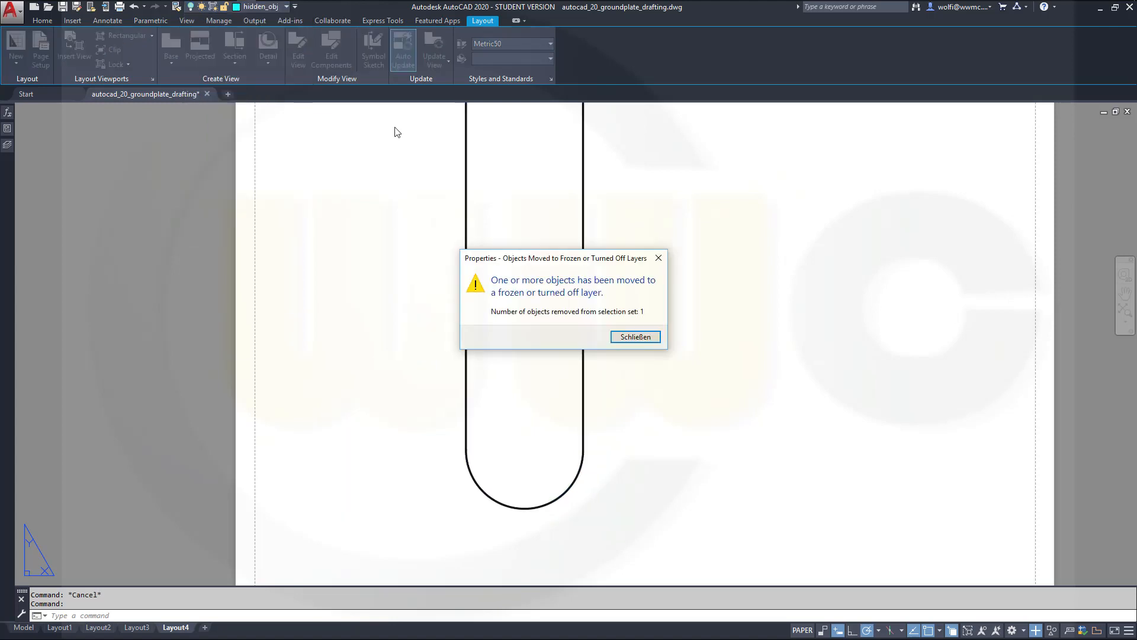
pyautogui.click(622, 337)
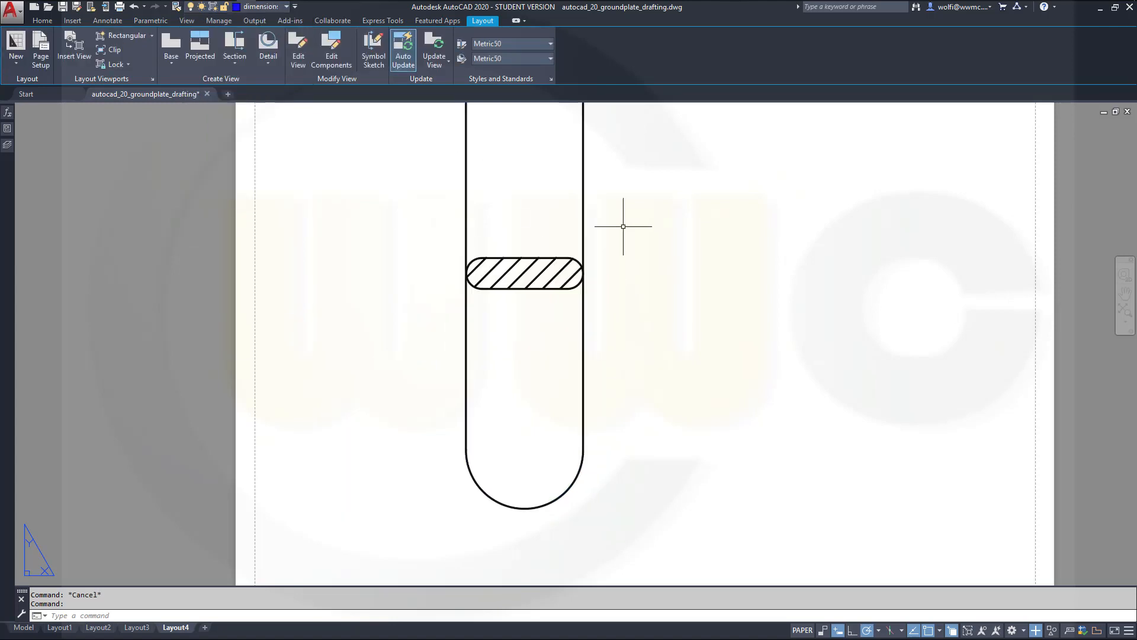
# Start another base view from the Inventor file inv_speedy_assembly with design view spannhebel_only and positional representation closed.
pyautogui.scroll(3, 675, 303)
pyautogui.scroll(-4, 676, 302)
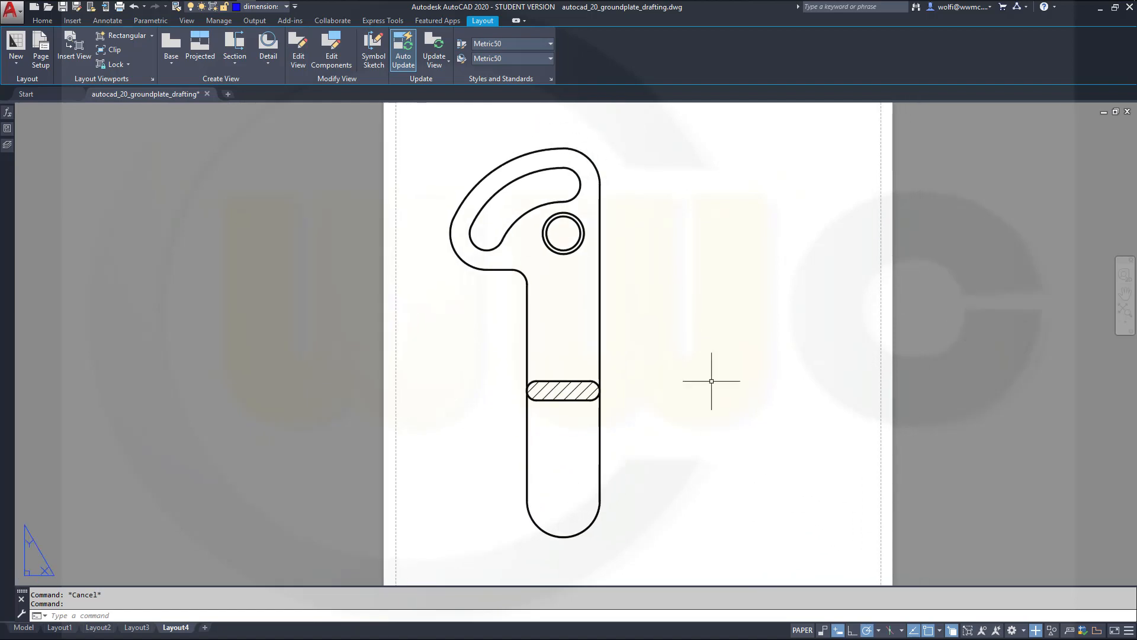
pyautogui.click(171, 64)
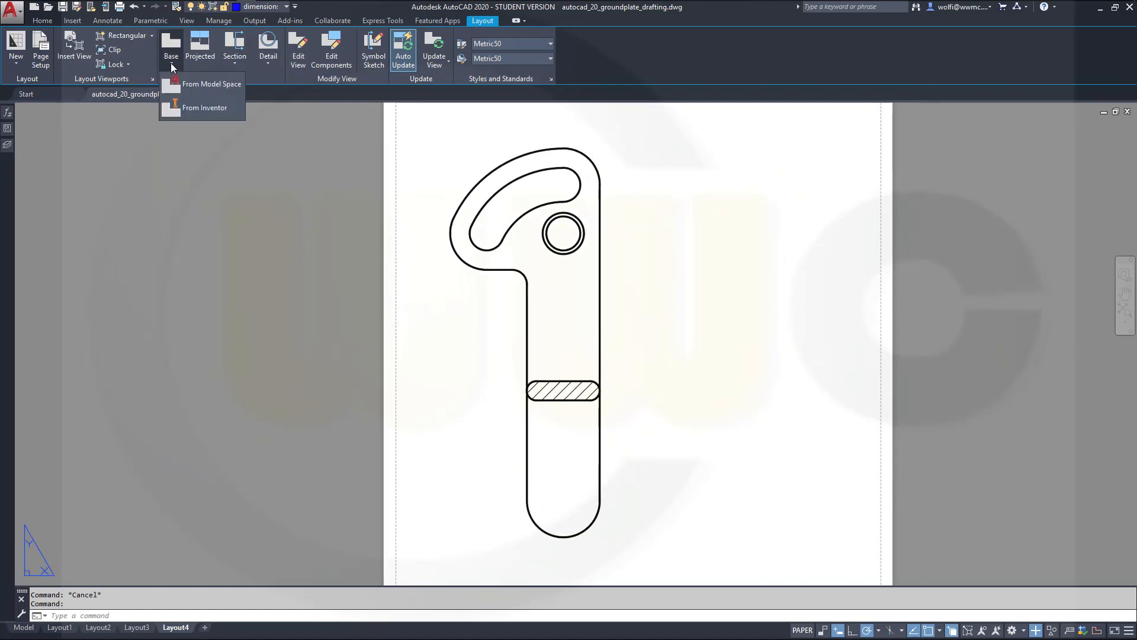
pyautogui.click(181, 110)
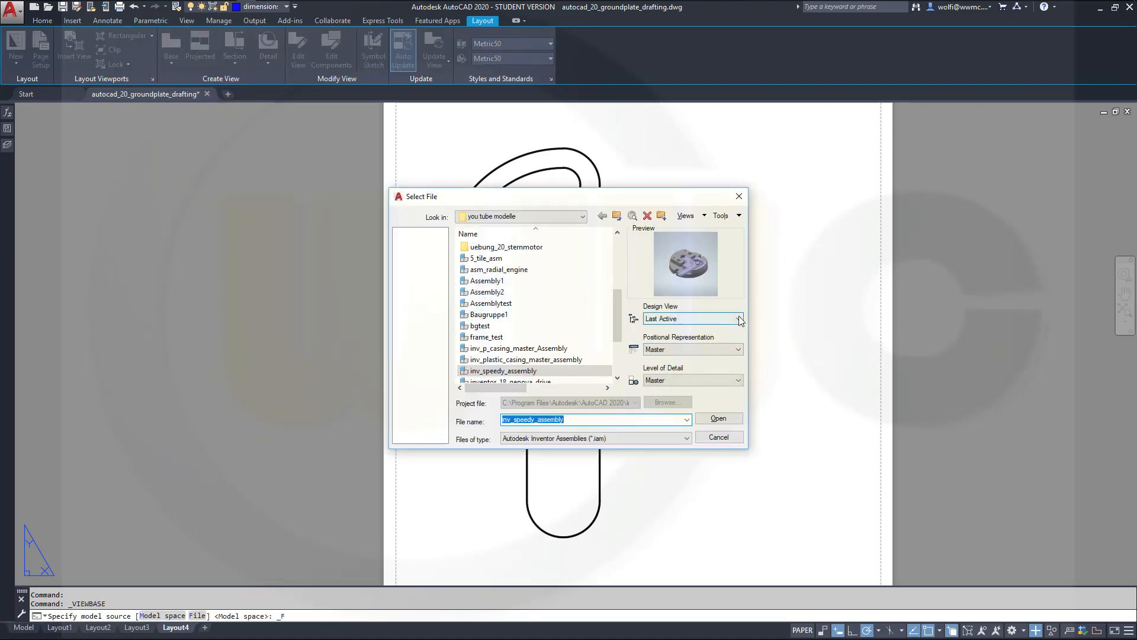
pyautogui.click(705, 319)
pyautogui.click(681, 360)
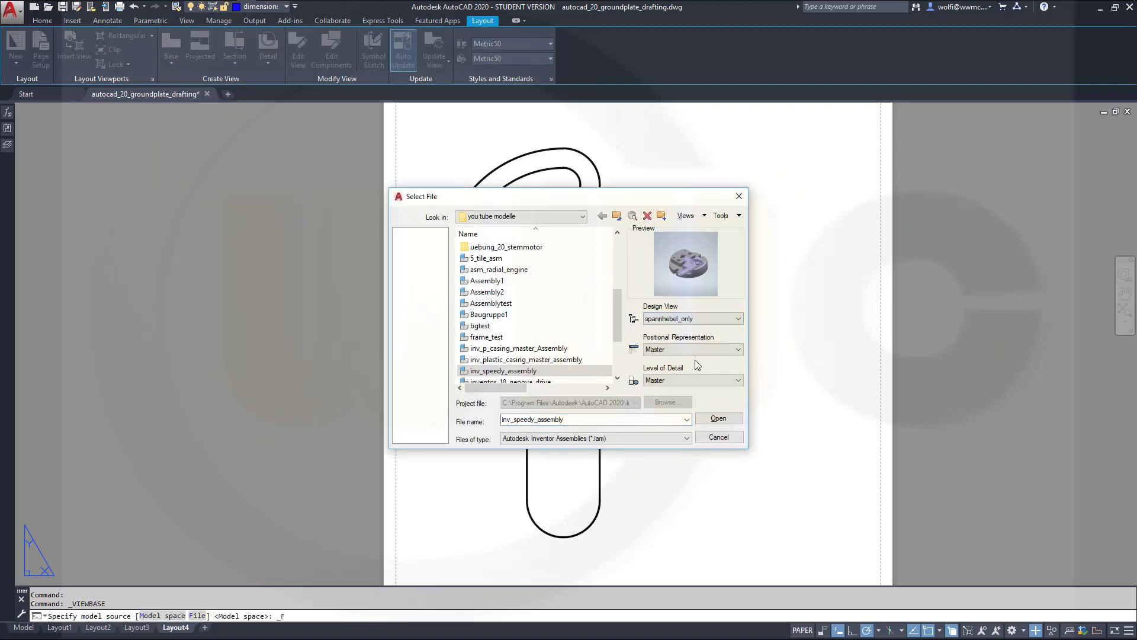
pyautogui.click(739, 350)
pyautogui.click(710, 371)
pyautogui.click(718, 419)
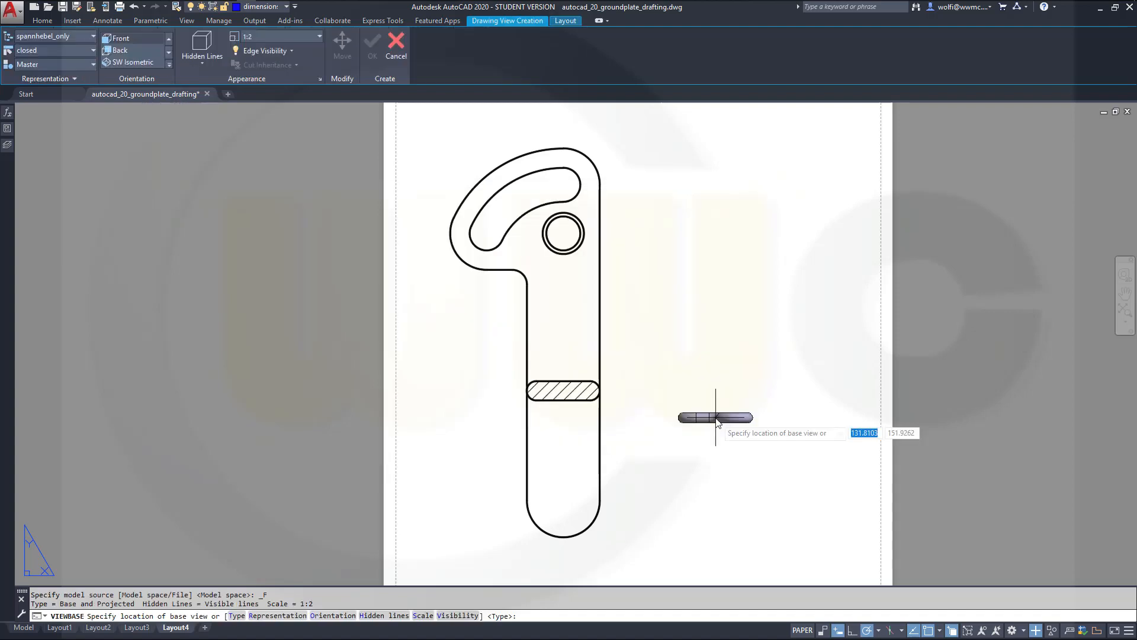
# Accept a scale of 0.5 for the new base view and set its orientation to NE isometric.
pyautogui.rightClick(731, 395)
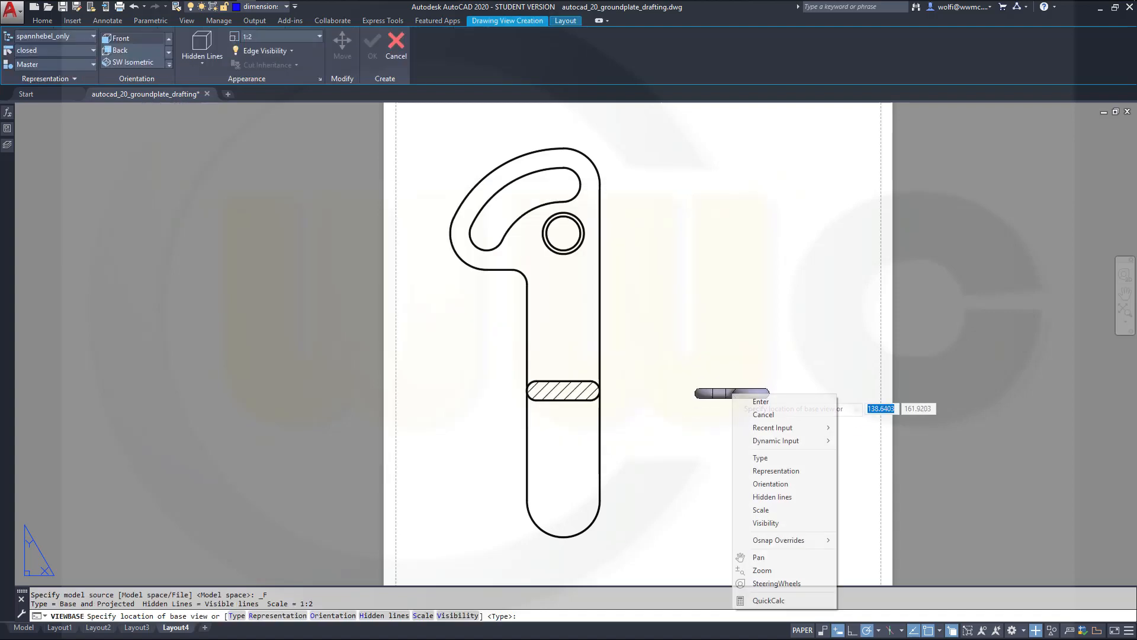
pyautogui.click(756, 508)
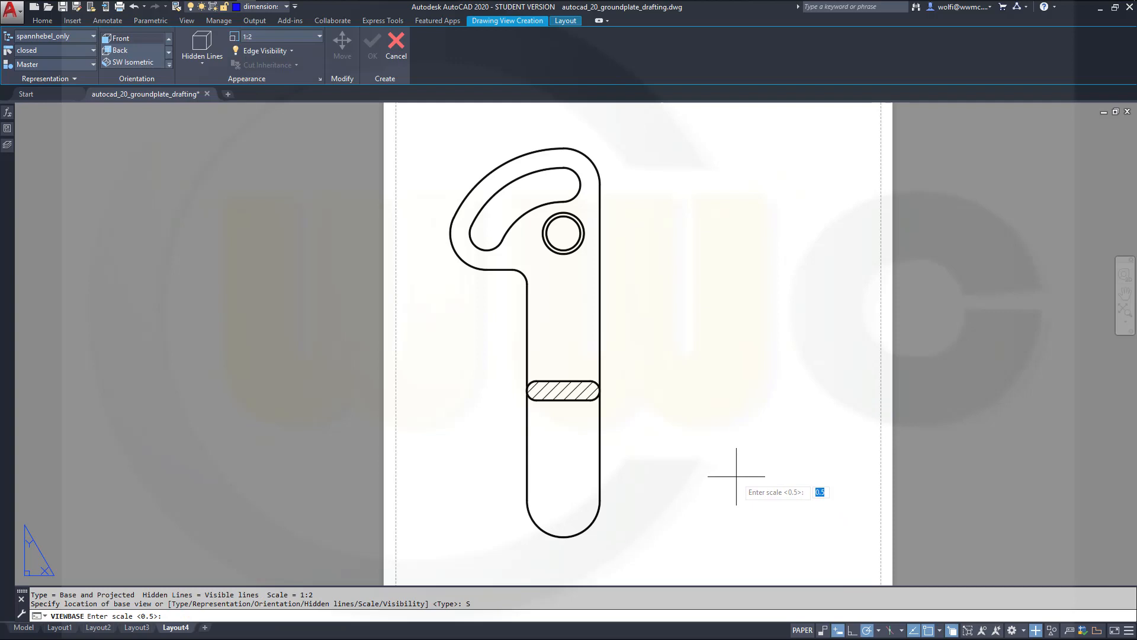
pyautogui.rightClick(692, 444)
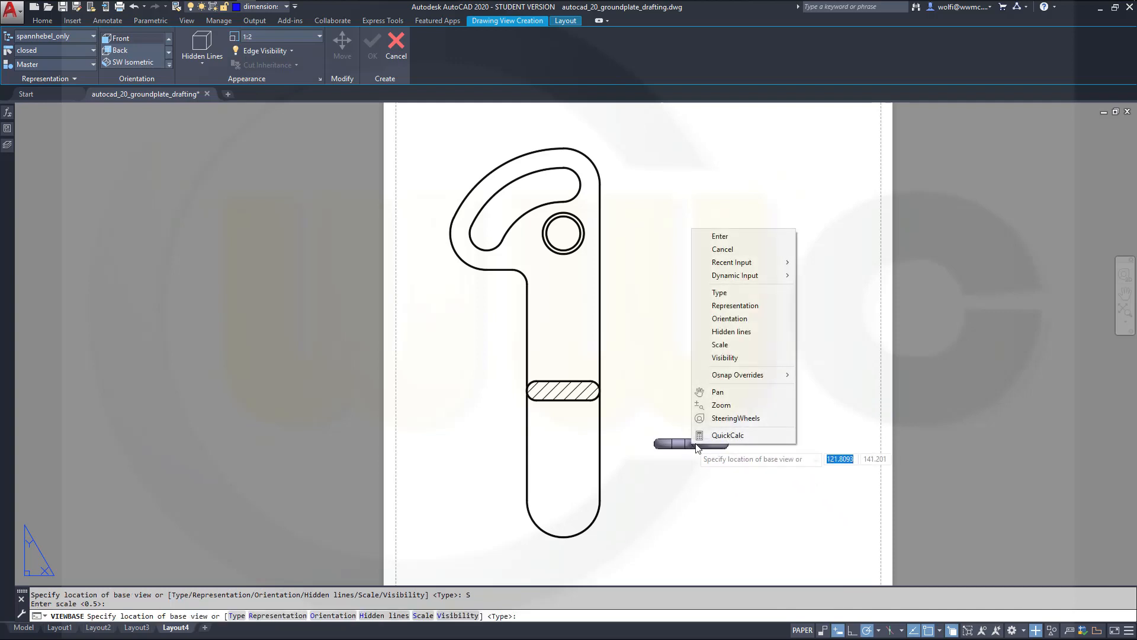
pyautogui.click(730, 318)
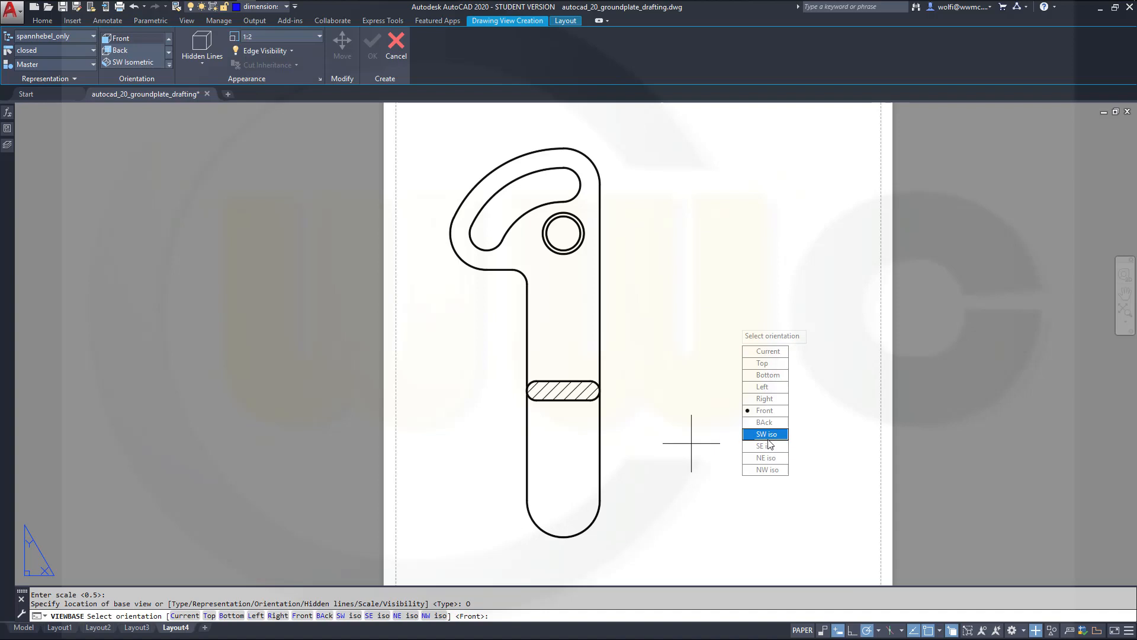
pyautogui.click(766, 434)
pyautogui.rightClick(733, 336)
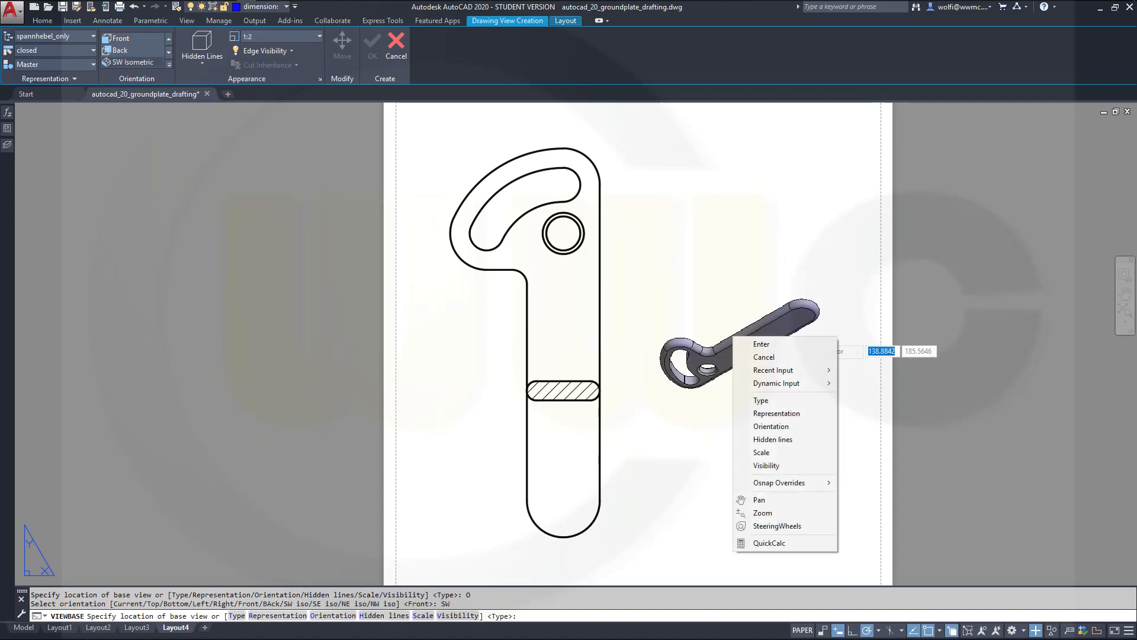
pyautogui.click(779, 427)
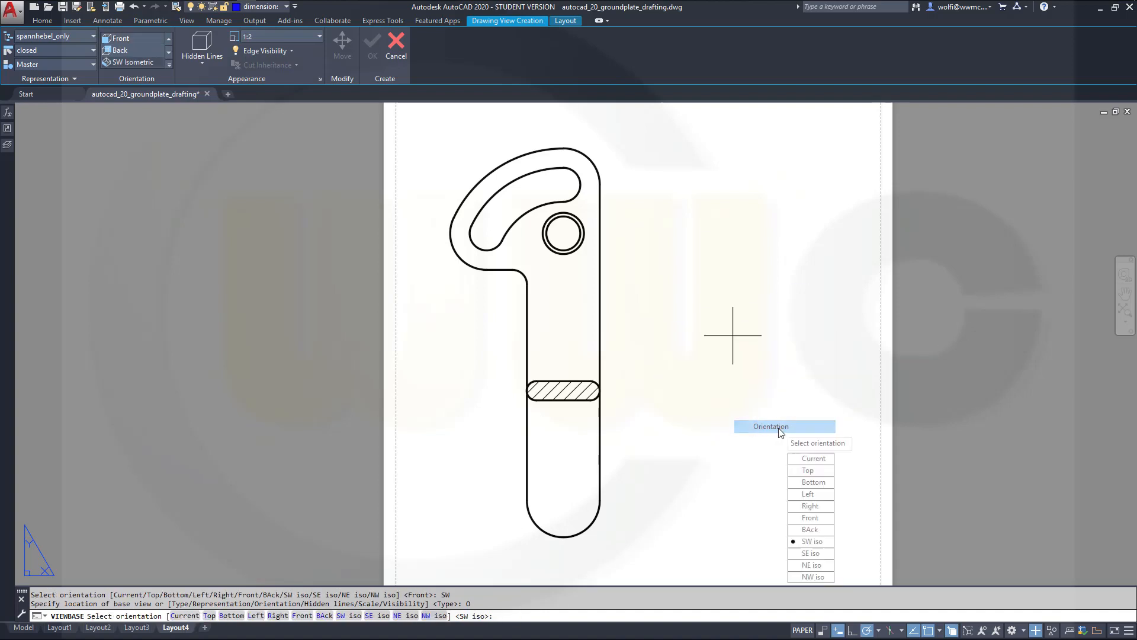
pyautogui.click(801, 565)
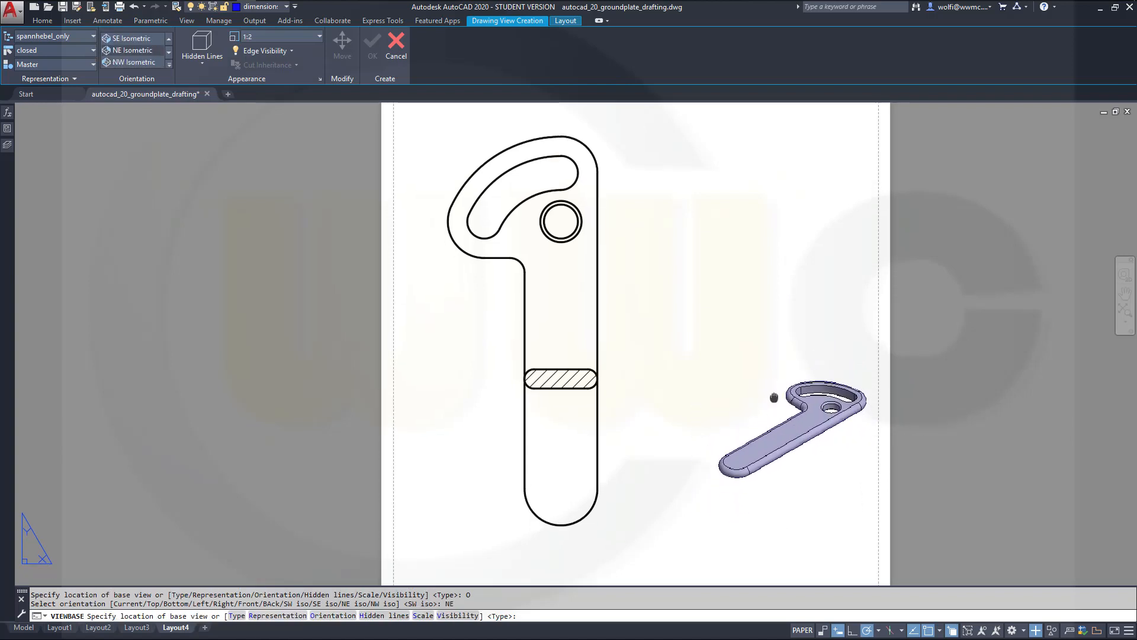
# Place the isometric view in the sheet's lower right corner and complete it without projected views.
pyautogui.moveTo(769, 396); pyautogui.dragTo(751, 232, button='middle')
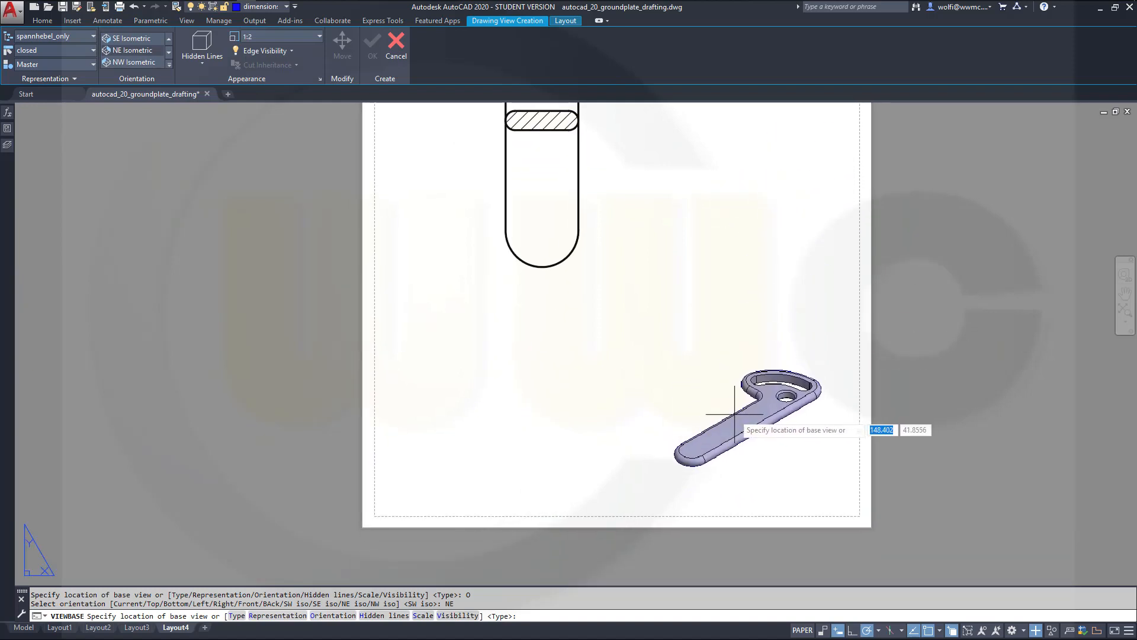
pyautogui.click(737, 418)
pyautogui.press('Return')
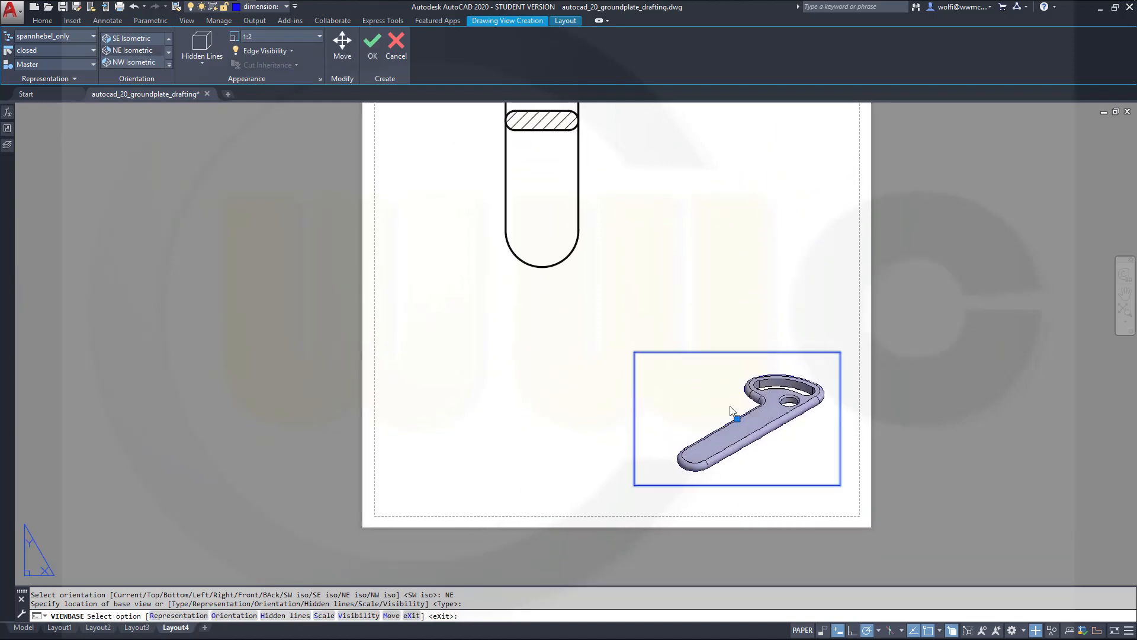
pyautogui.press('Return')
# Make centerlines the current layer.
pyautogui.scroll(2, 765, 288)
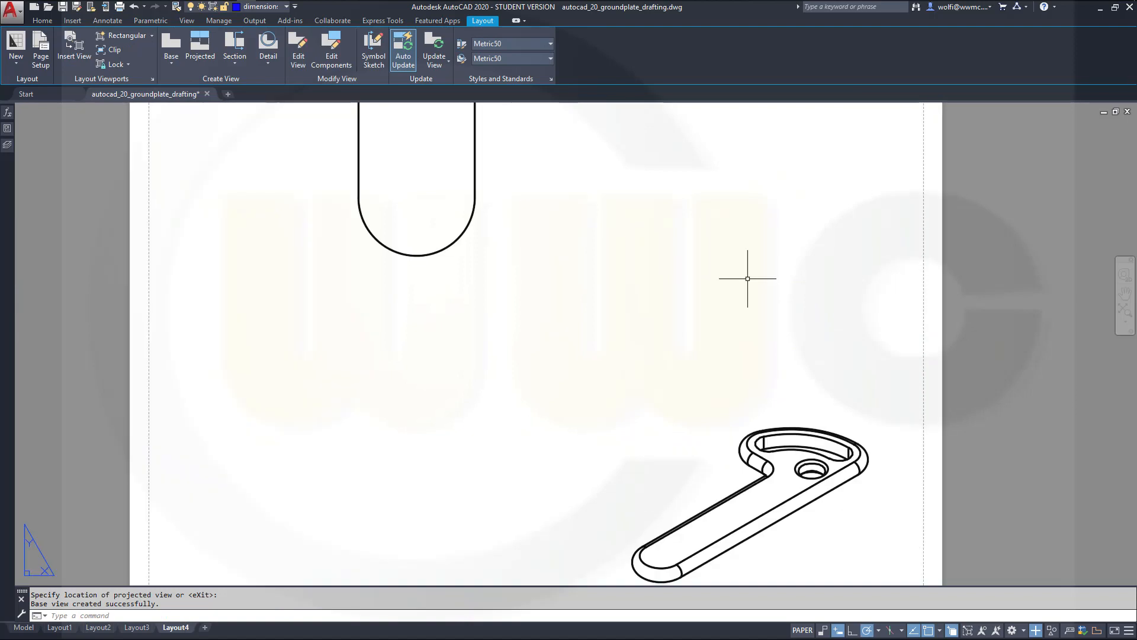
pyautogui.scroll(-4, 752, 266)
pyautogui.moveTo(742, 246); pyautogui.dragTo(788, 414, button='middle')
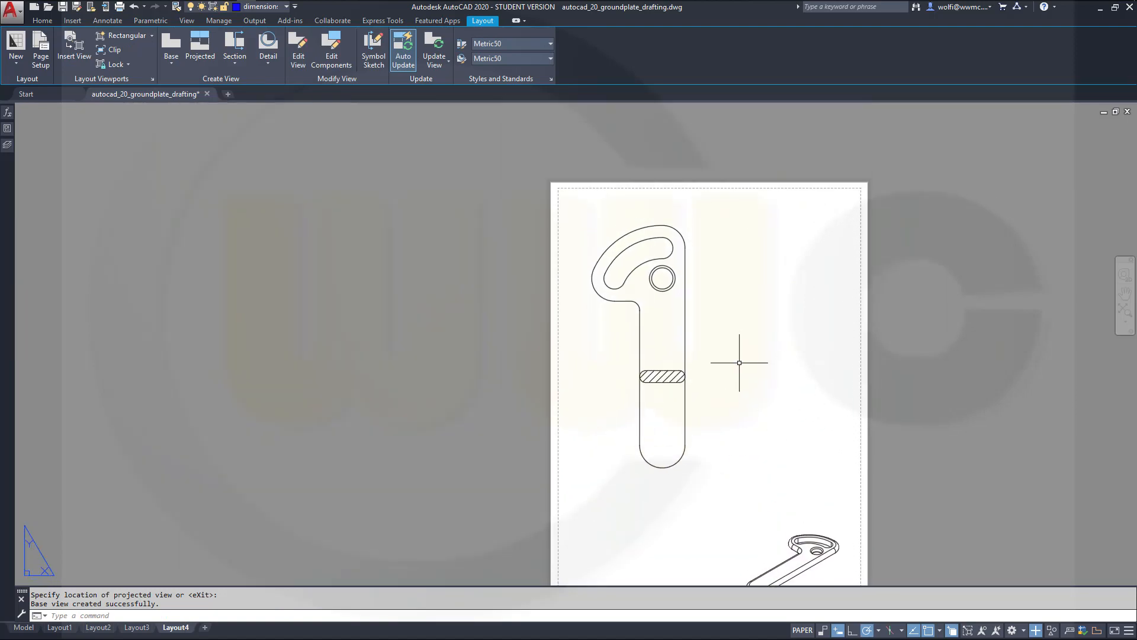
pyautogui.scroll(2, 738, 356)
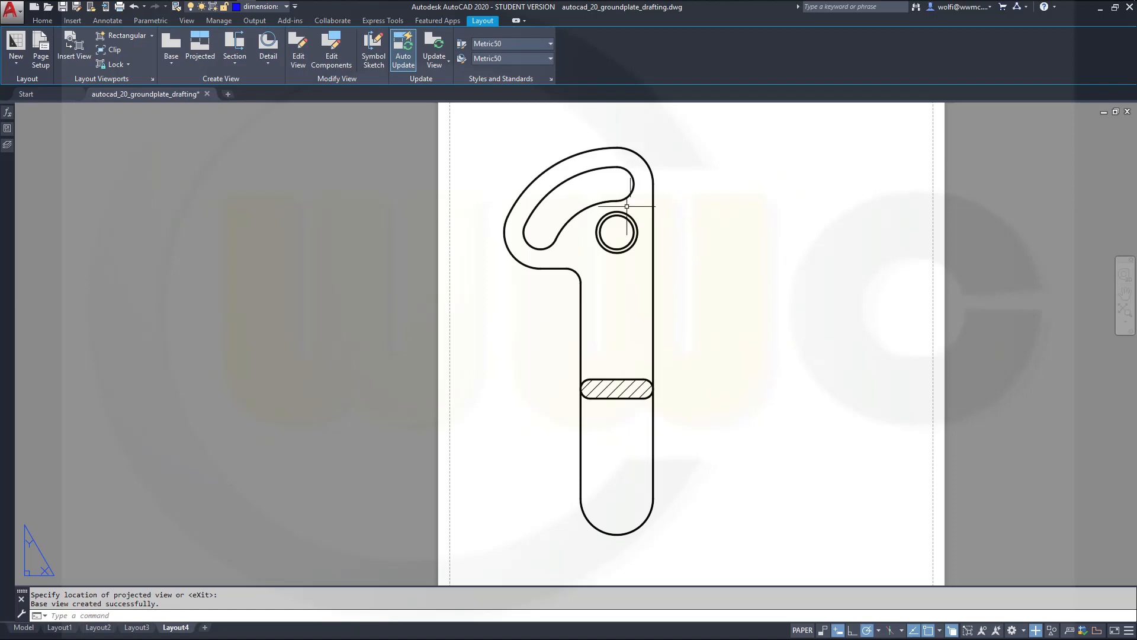
pyautogui.scroll(-3, 382, 149)
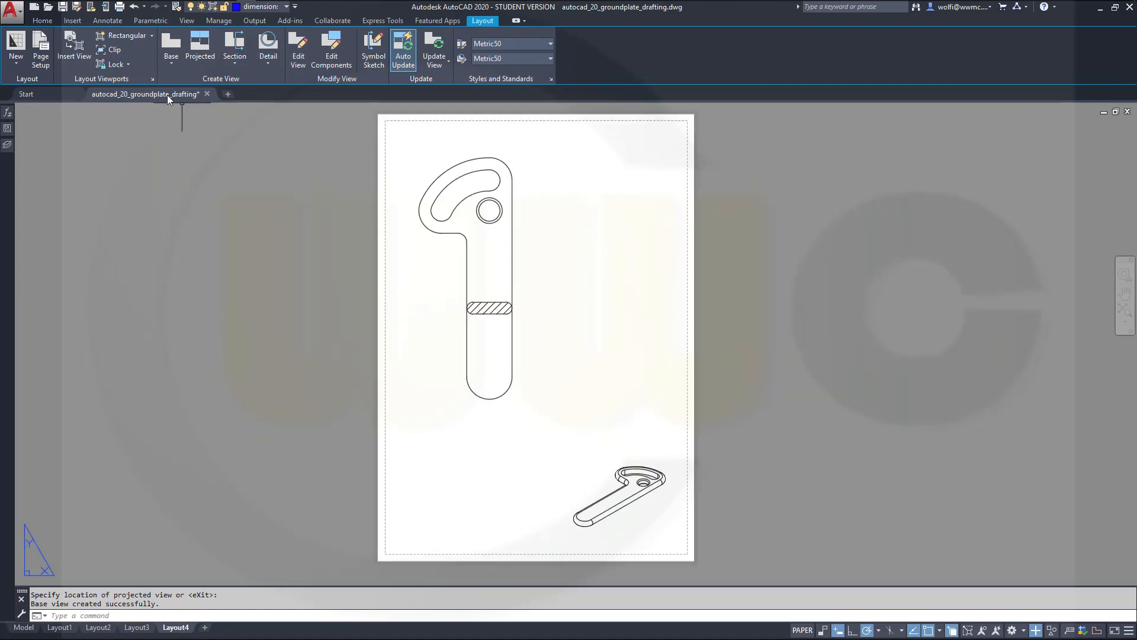
pyautogui.rightClick(165, 31)
pyautogui.click(101, 20)
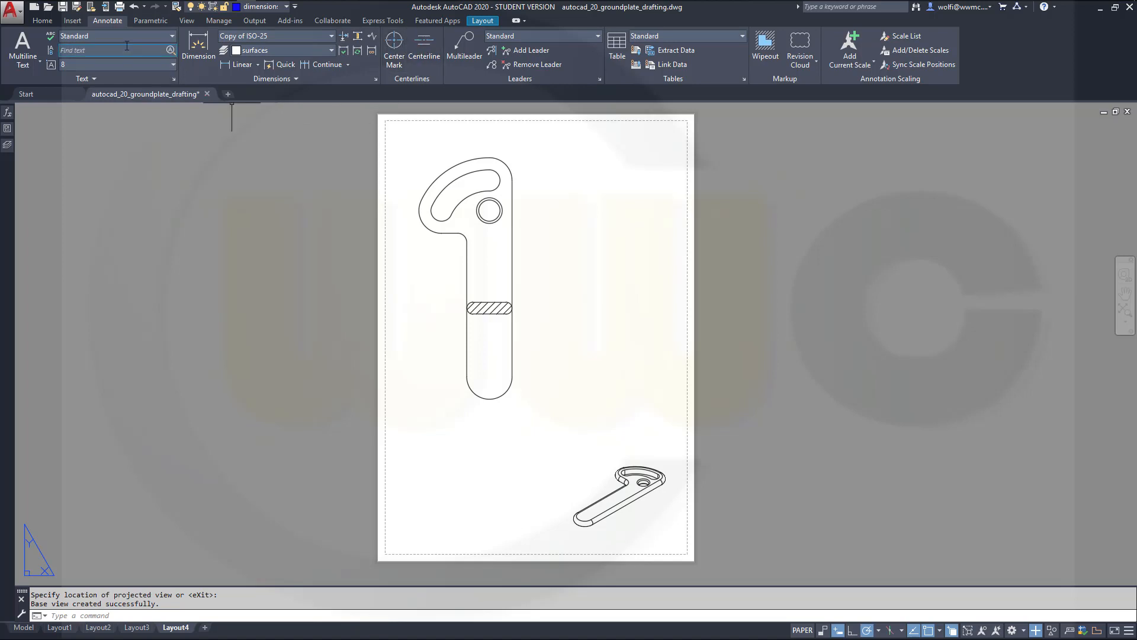
pyautogui.click(288, 8)
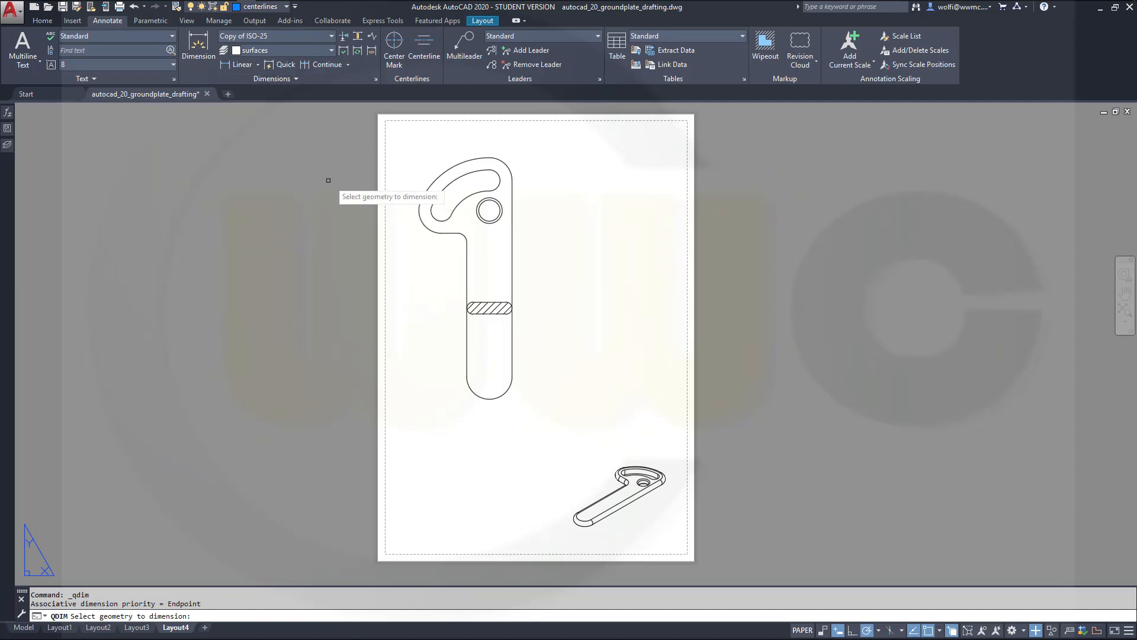
pyautogui.click(44, 21)
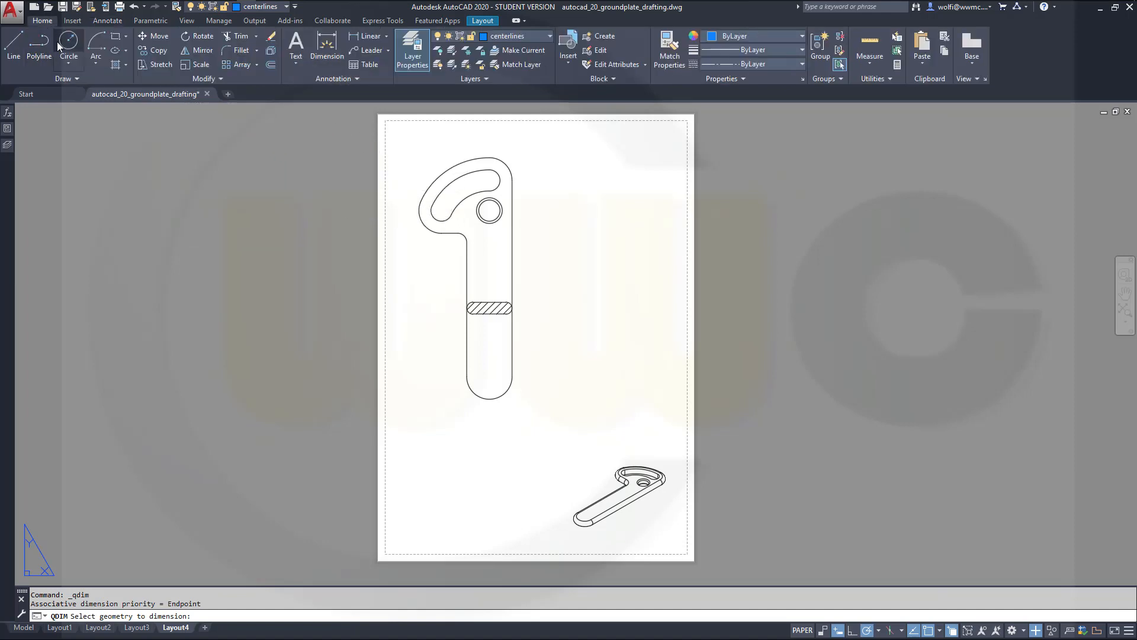
pyautogui.click(62, 45)
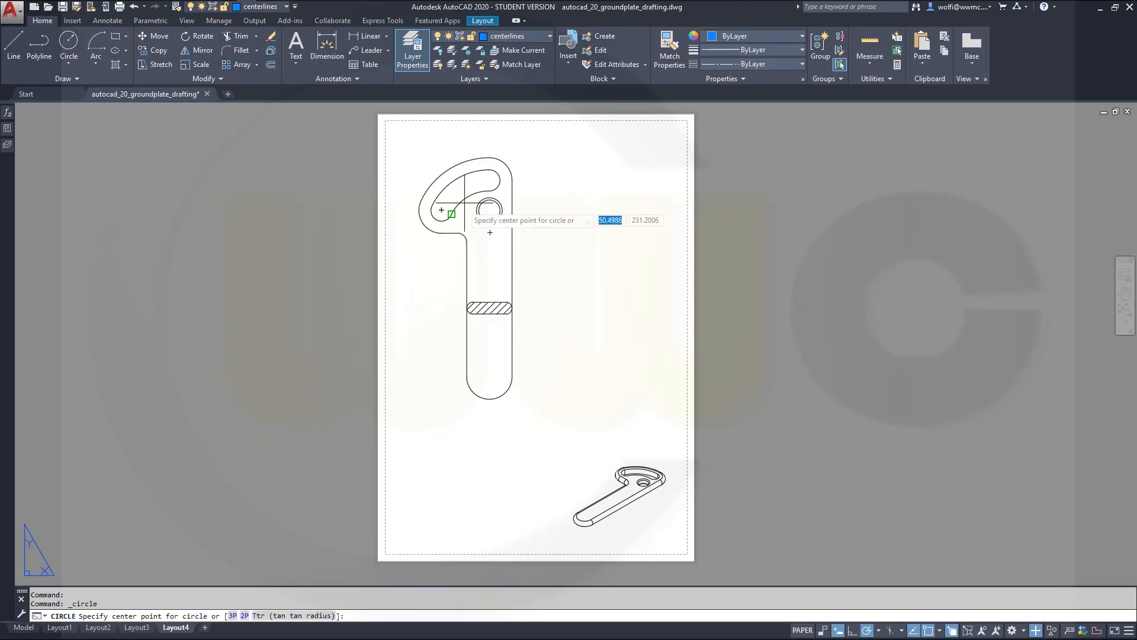
pyautogui.keyDown('shift'); pyautogui.rightClick(556, 239); pyautogui.keyUp('shift')
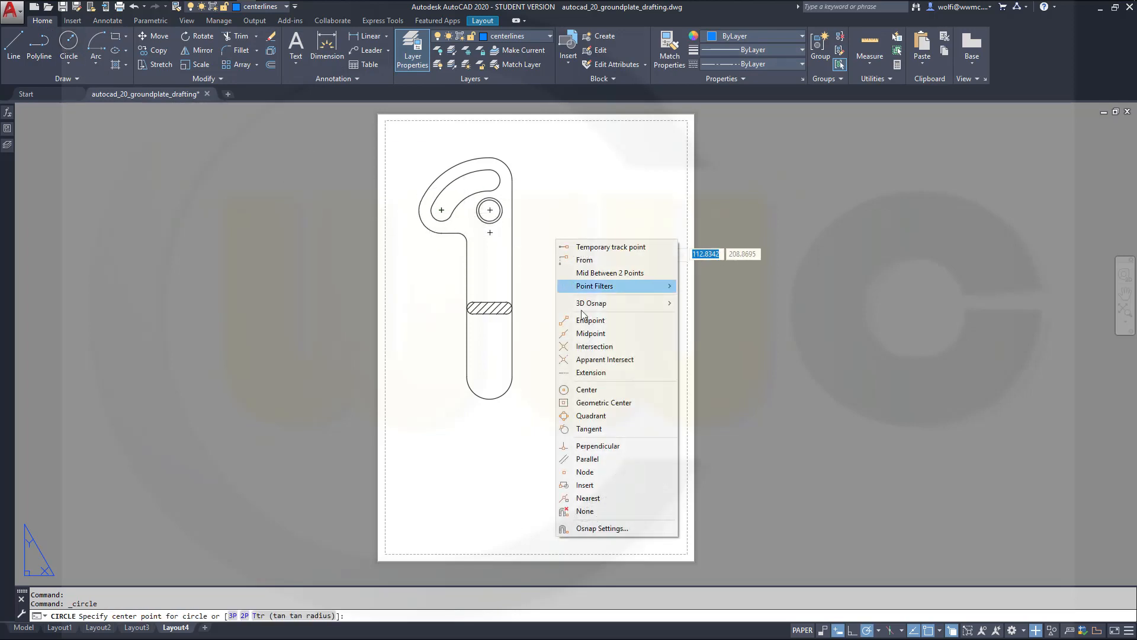
pyautogui.click(594, 390)
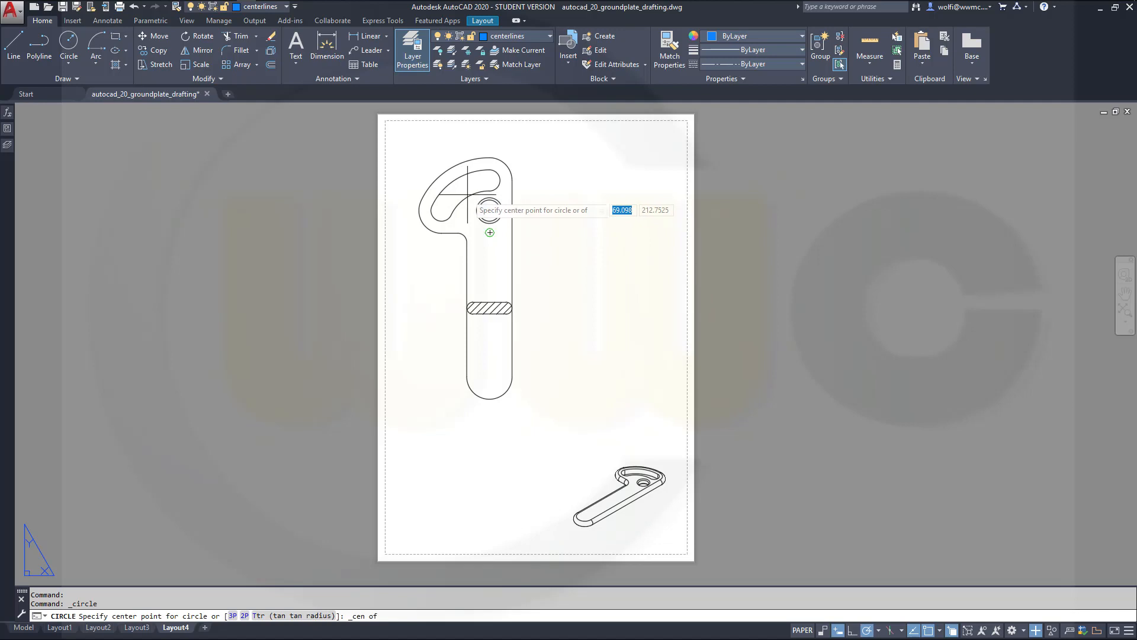
pyautogui.click(480, 205)
pyautogui.keyDown('shift'); pyautogui.rightClick(441, 210); pyautogui.keyUp('shift')
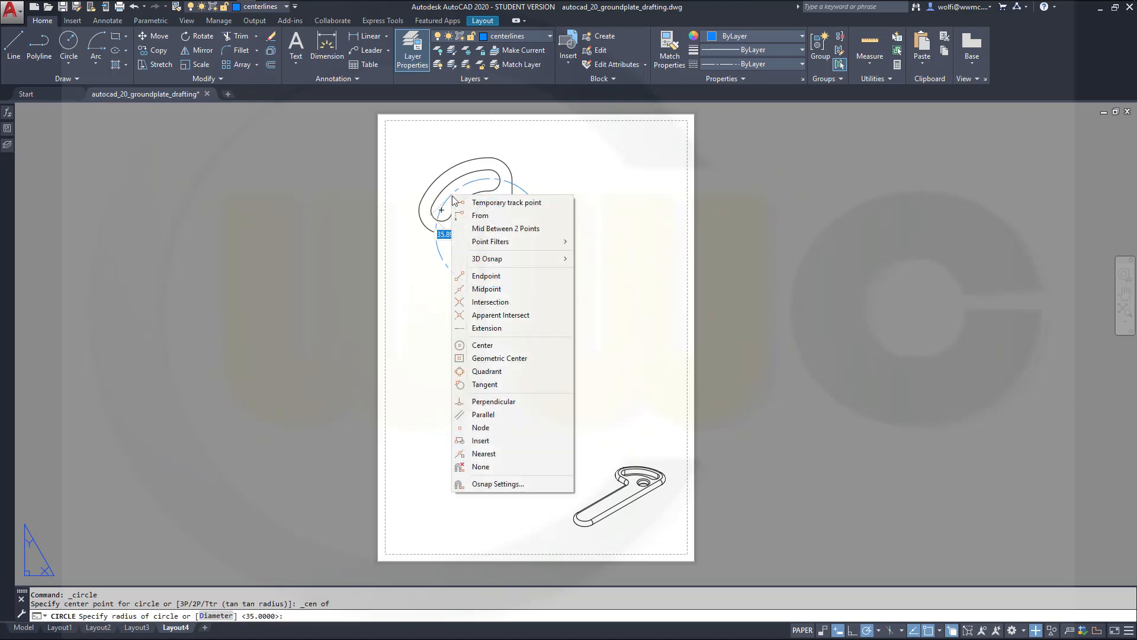
pyautogui.click(478, 345)
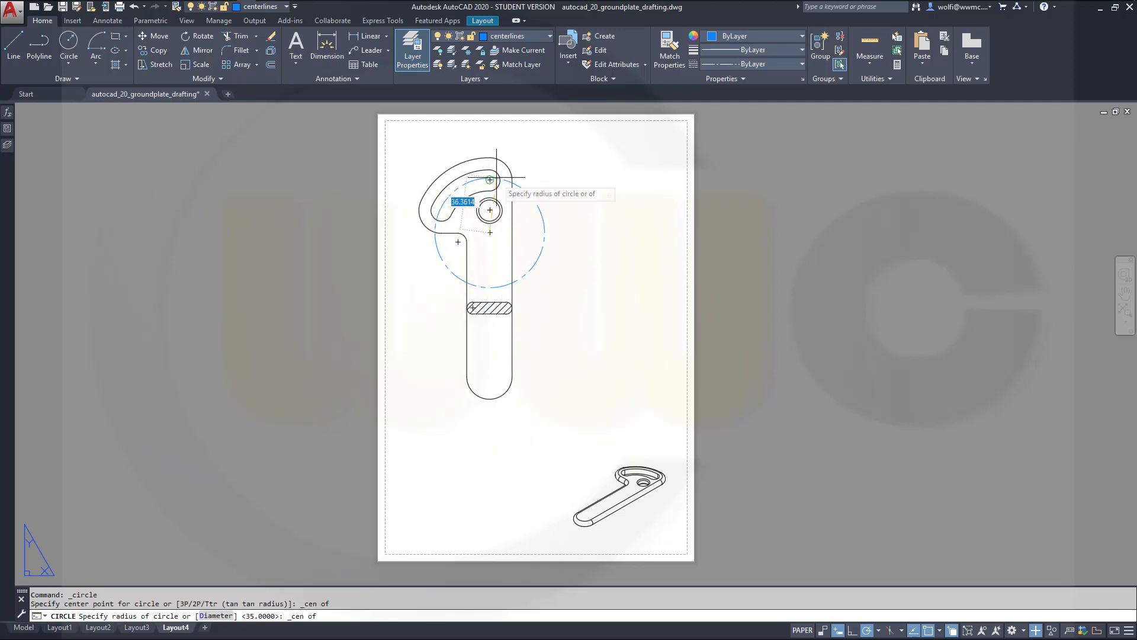
pyautogui.press('Escape')
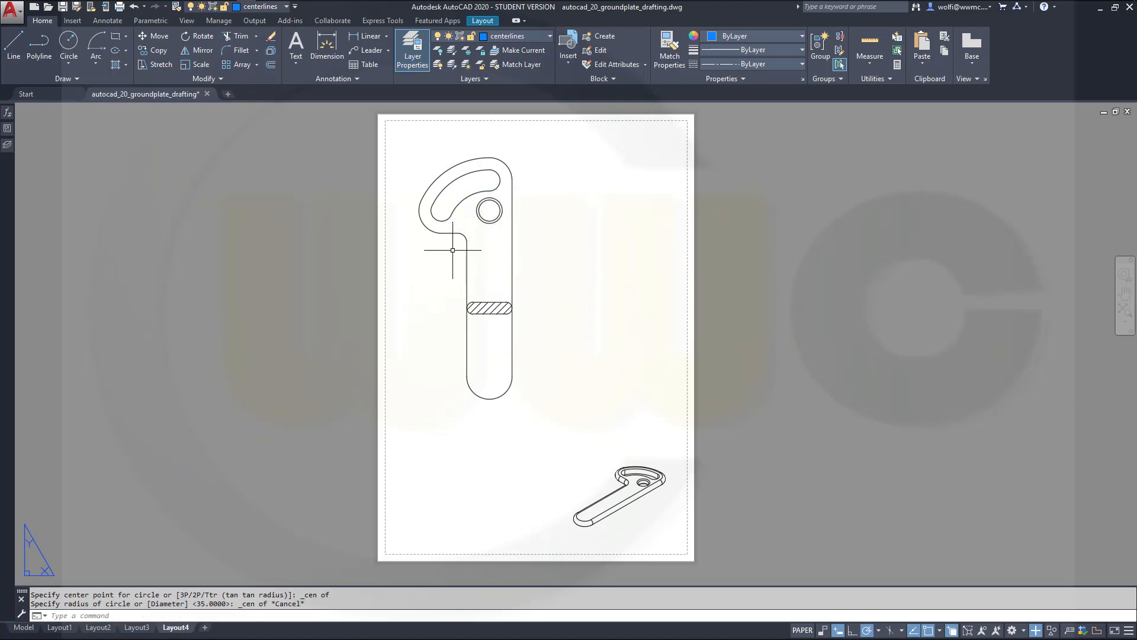
pyautogui.click(95, 46)
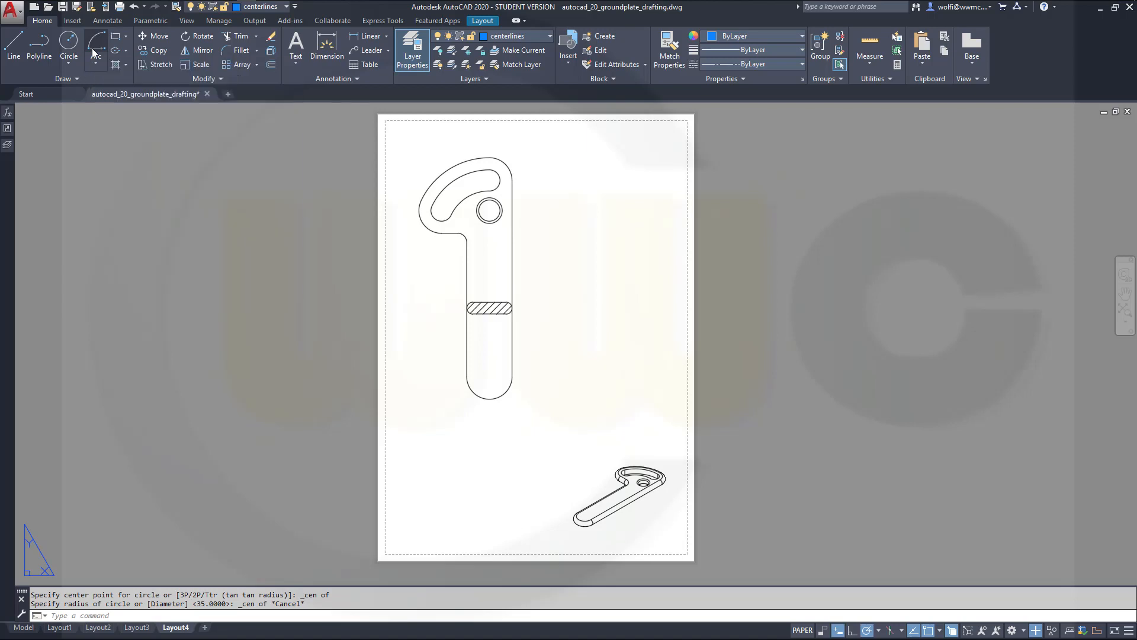
pyautogui.keyDown('shift'); pyautogui.rightClick(540, 157); pyautogui.keyUp('shift')
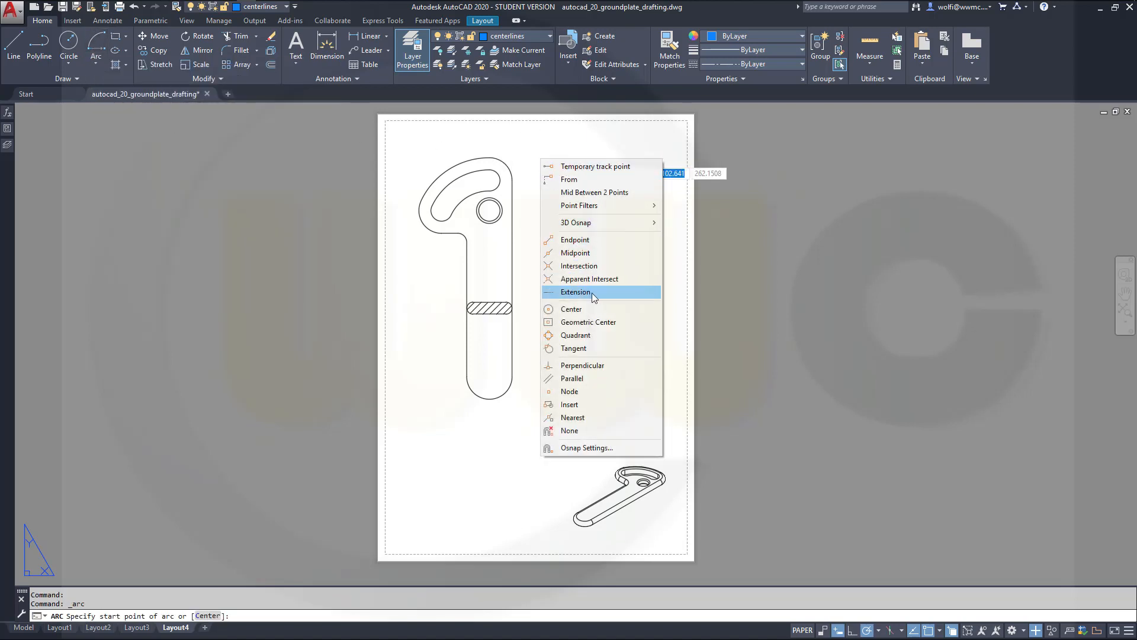
pyautogui.click(584, 310)
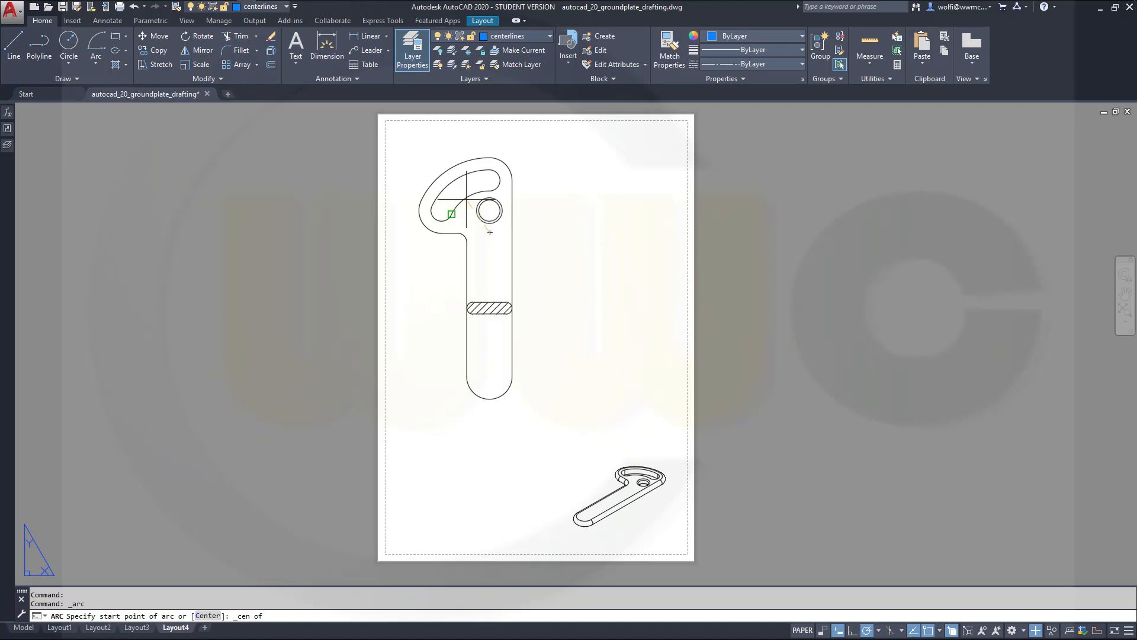
pyautogui.click(465, 197)
pyautogui.keyDown('shift'); pyautogui.rightClick(556, 173); pyautogui.keyUp('shift')
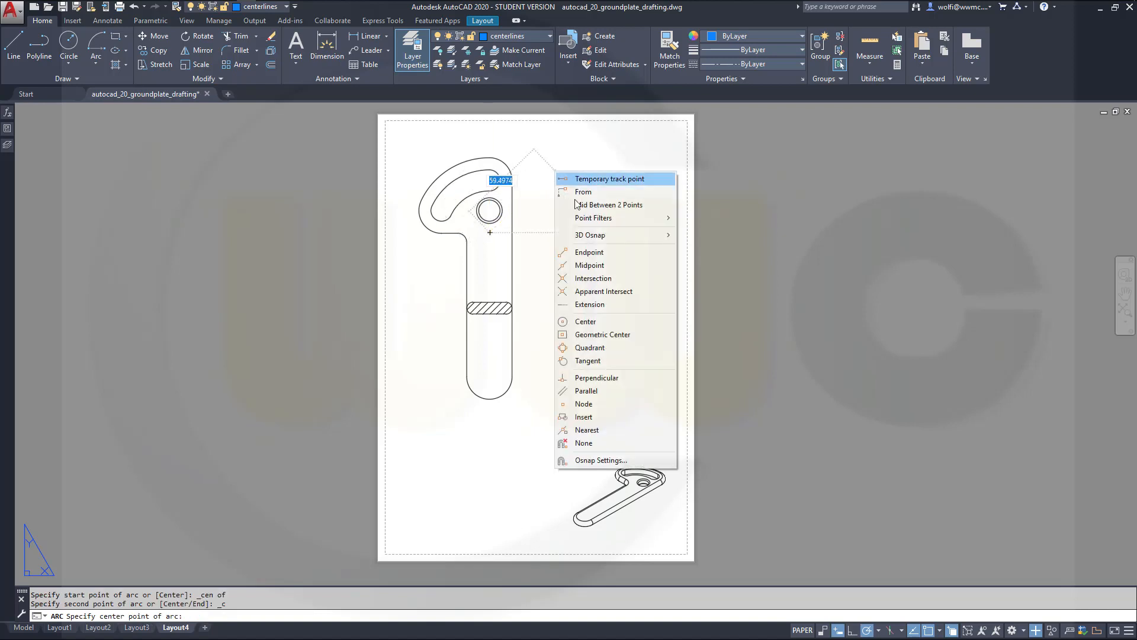
pyautogui.click(594, 328)
pyautogui.scroll(3, 523, 174)
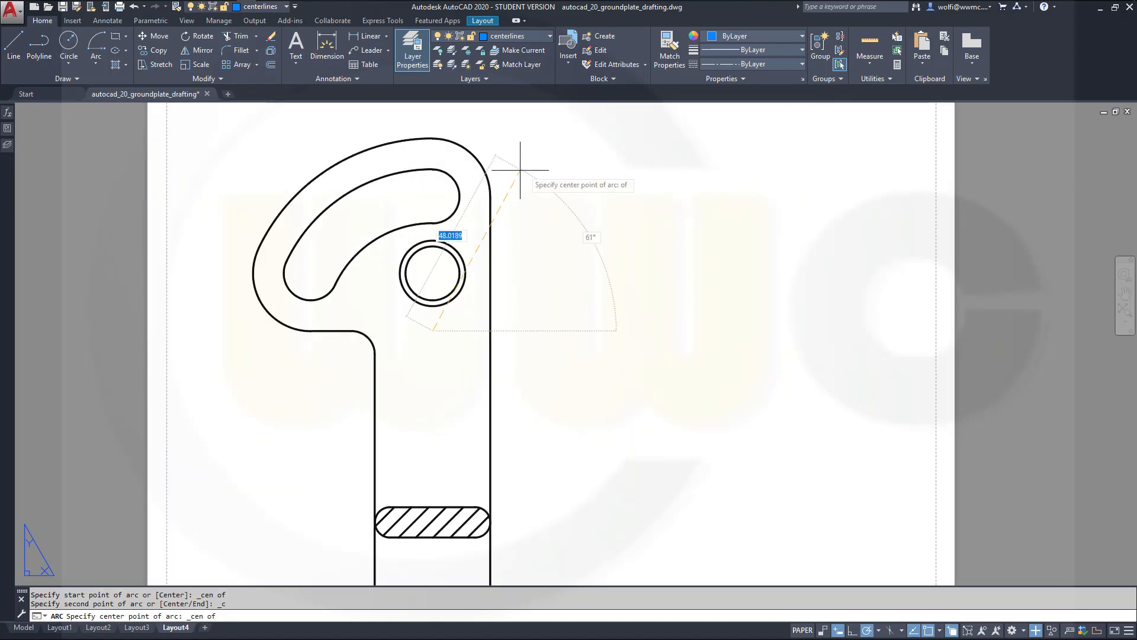
pyautogui.click(453, 183)
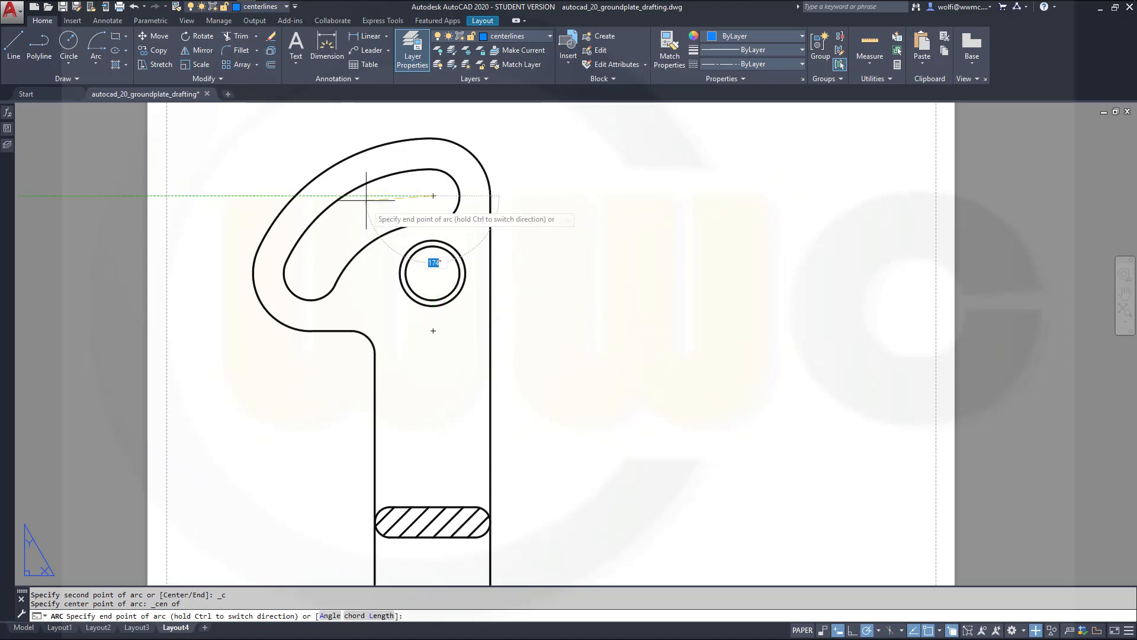
pyautogui.press('Escape')
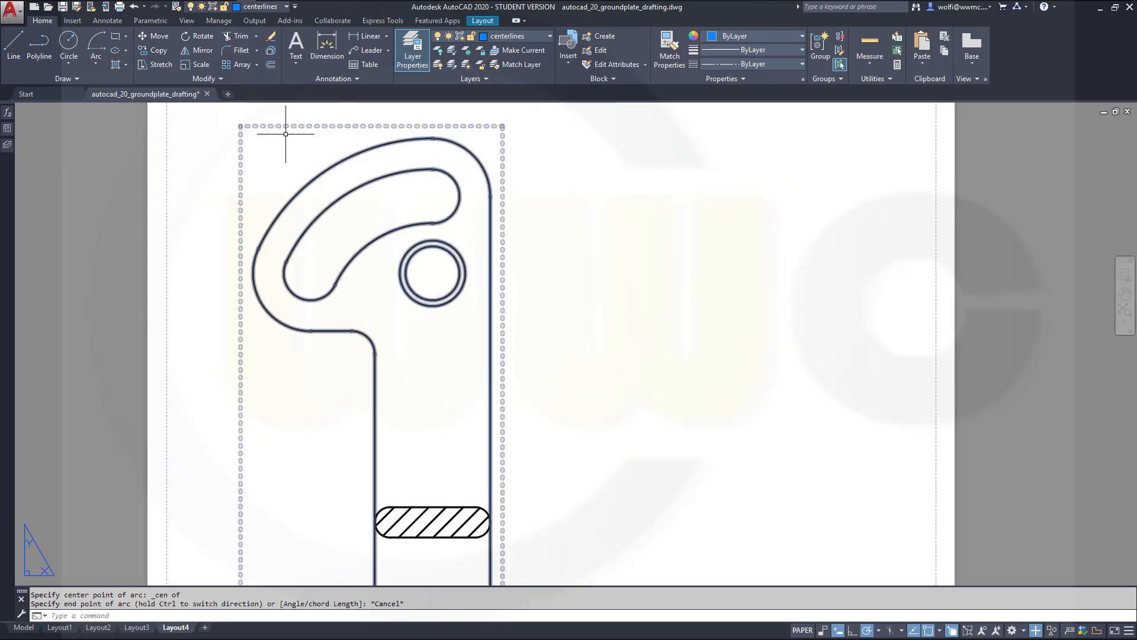
# Draw an arc centerline through the curved slot, from its upper end-arc center to its lower one, about the slot's common curvature center.
pyautogui.click(95, 45)
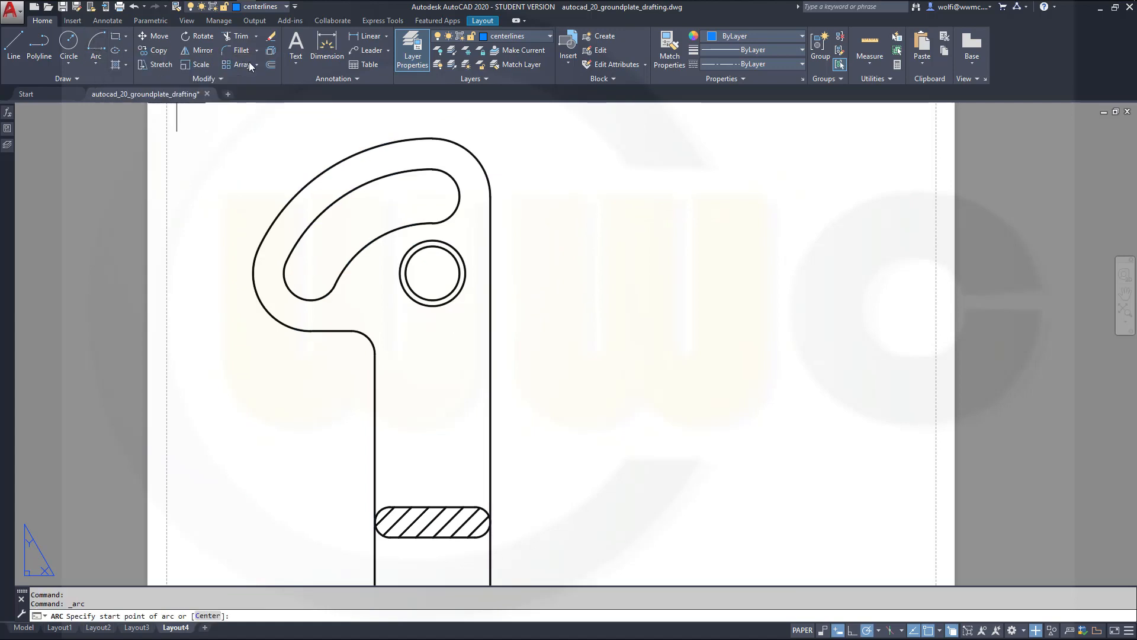
pyautogui.keyDown('shift'); pyautogui.rightClick(551, 173); pyautogui.keyUp('shift')
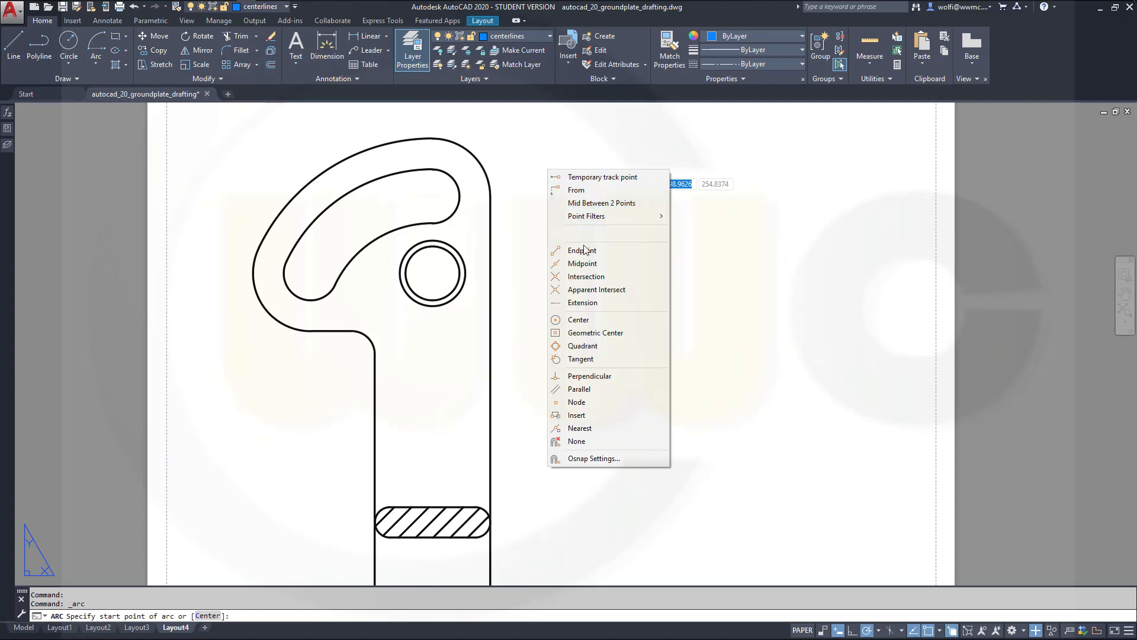
pyautogui.click(579, 320)
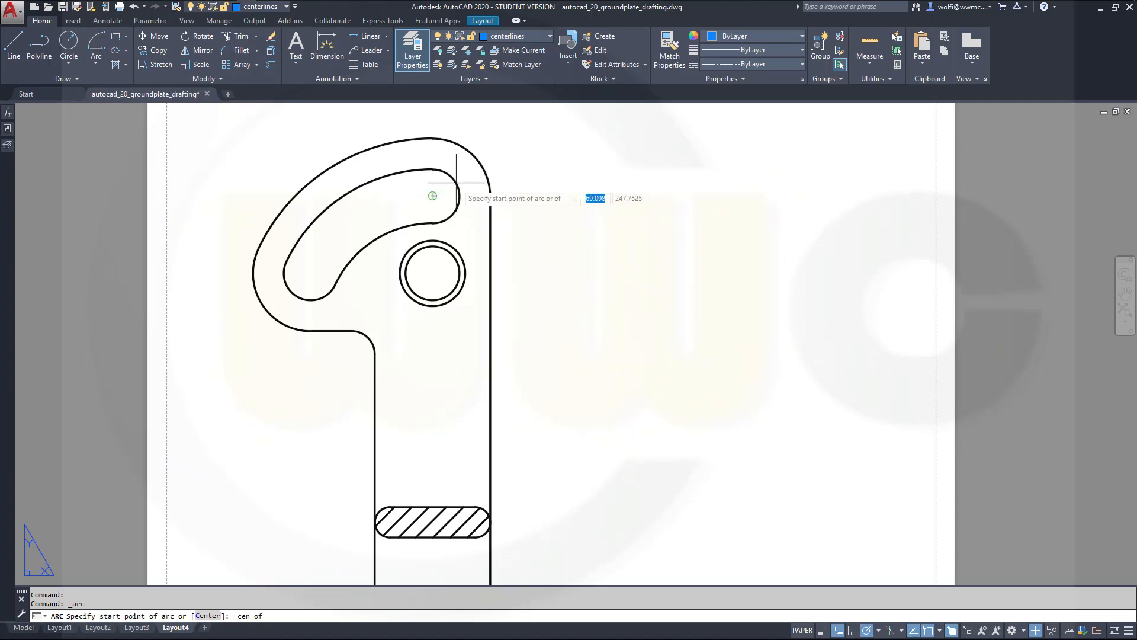
pyautogui.click(437, 172)
pyautogui.keyDown('shift'); pyautogui.rightClick(601, 218); pyautogui.keyUp('shift')
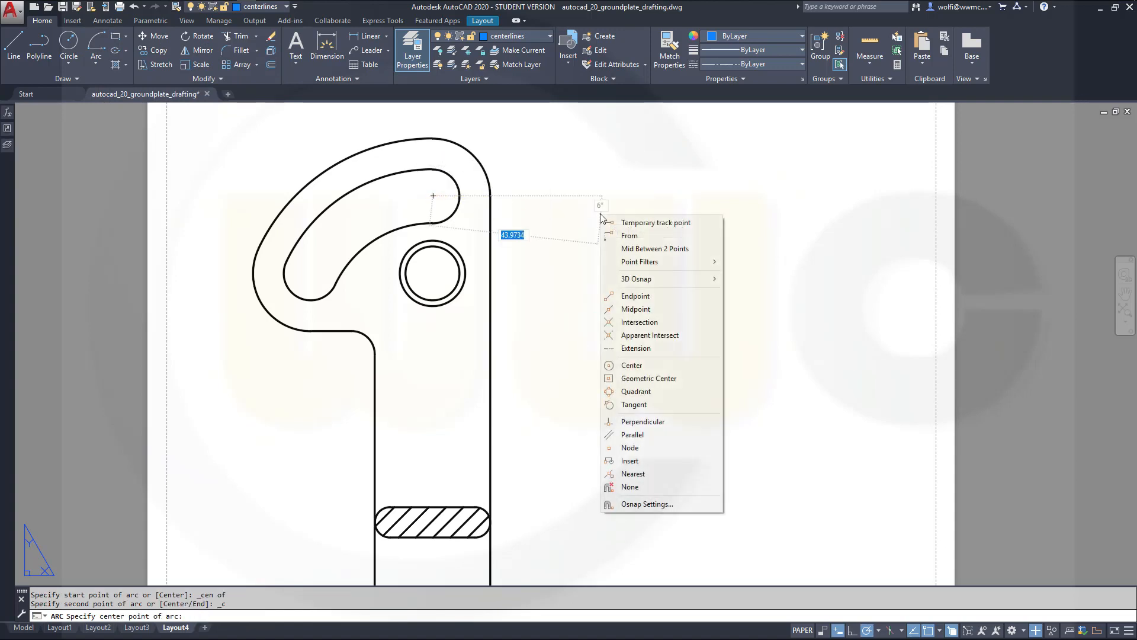
pyautogui.click(631, 365)
pyautogui.click(433, 331)
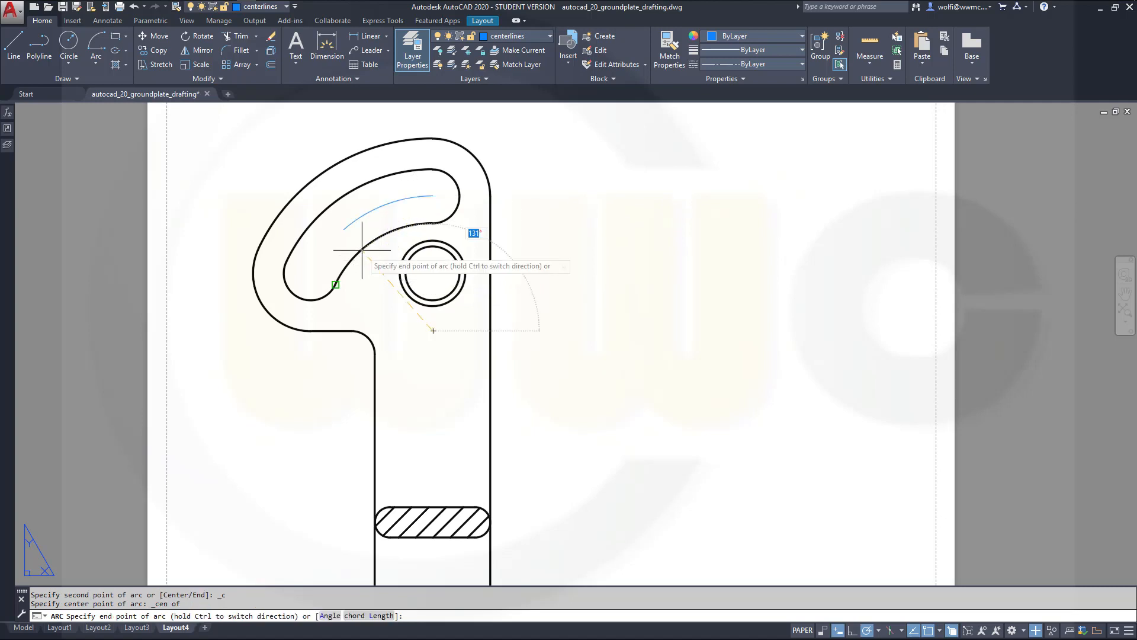
pyautogui.keyDown('shift'); pyautogui.rightClick(313, 237); pyautogui.keyUp('shift')
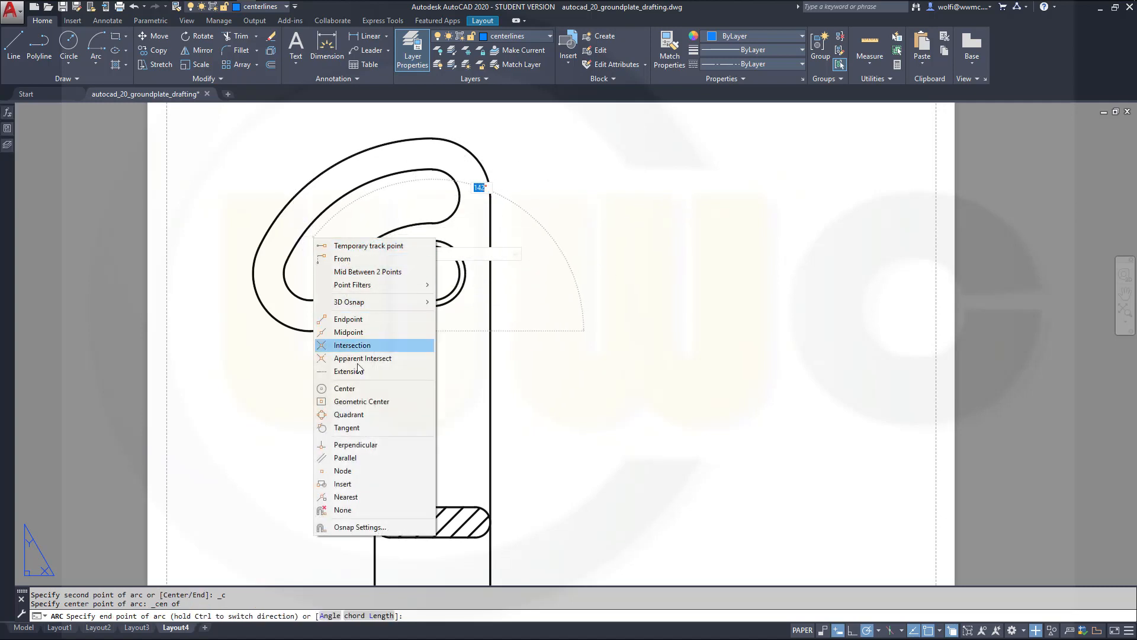
pyautogui.click(331, 389)
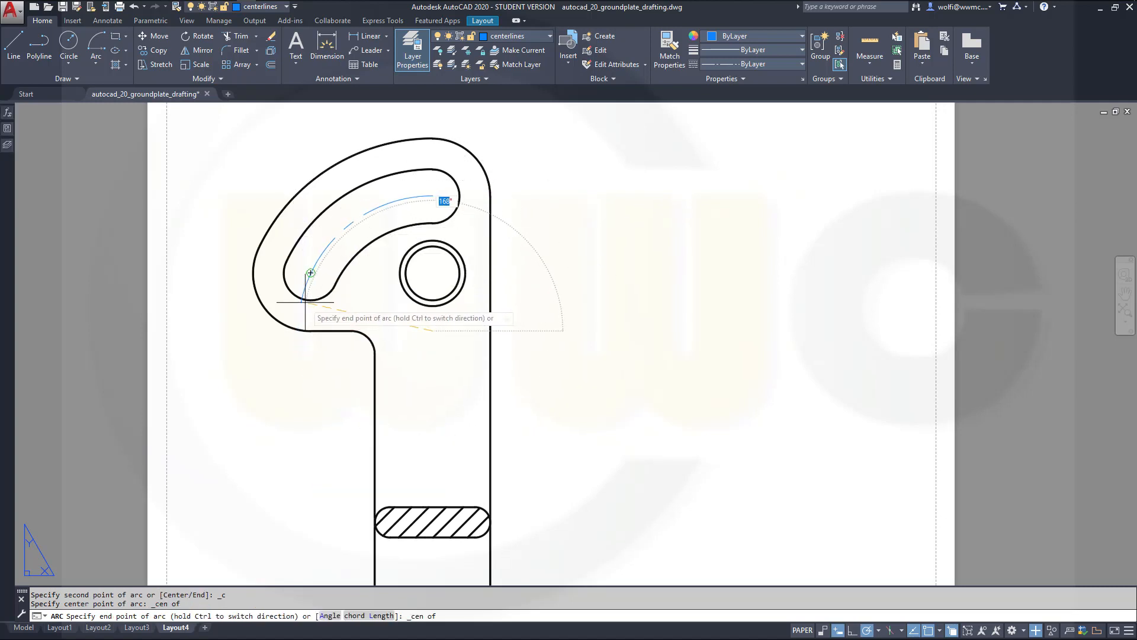
pyautogui.click(312, 329)
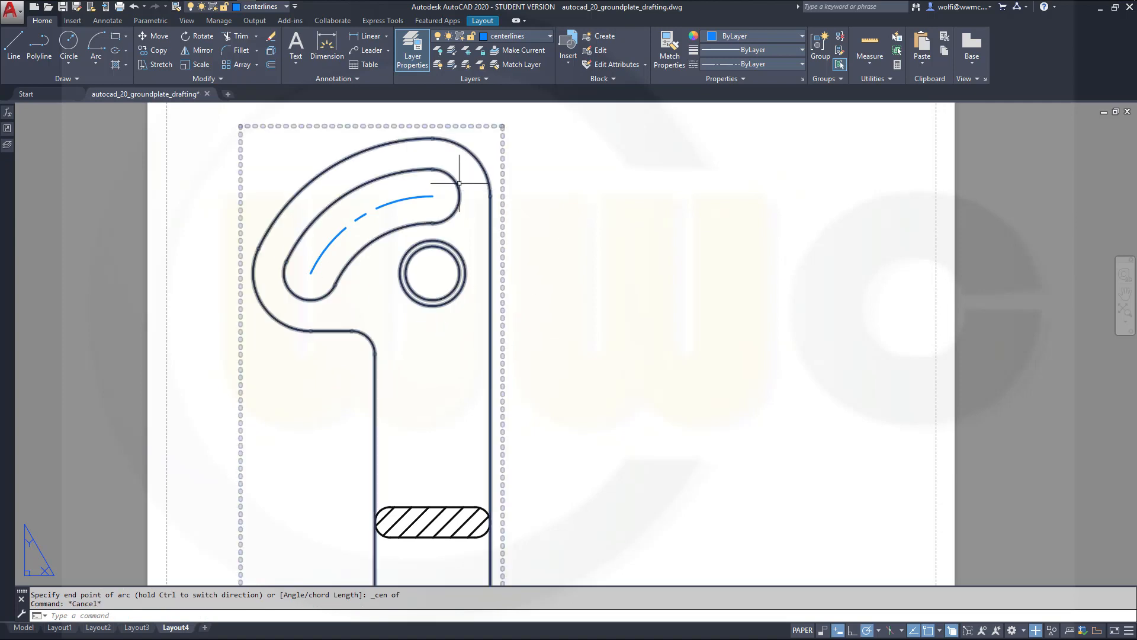
pyautogui.press('Escape')
# Draw two connected centerlines from the slot centerline's lower end to its curvature center and on to the slot's upper end center.
pyautogui.click(13, 56)
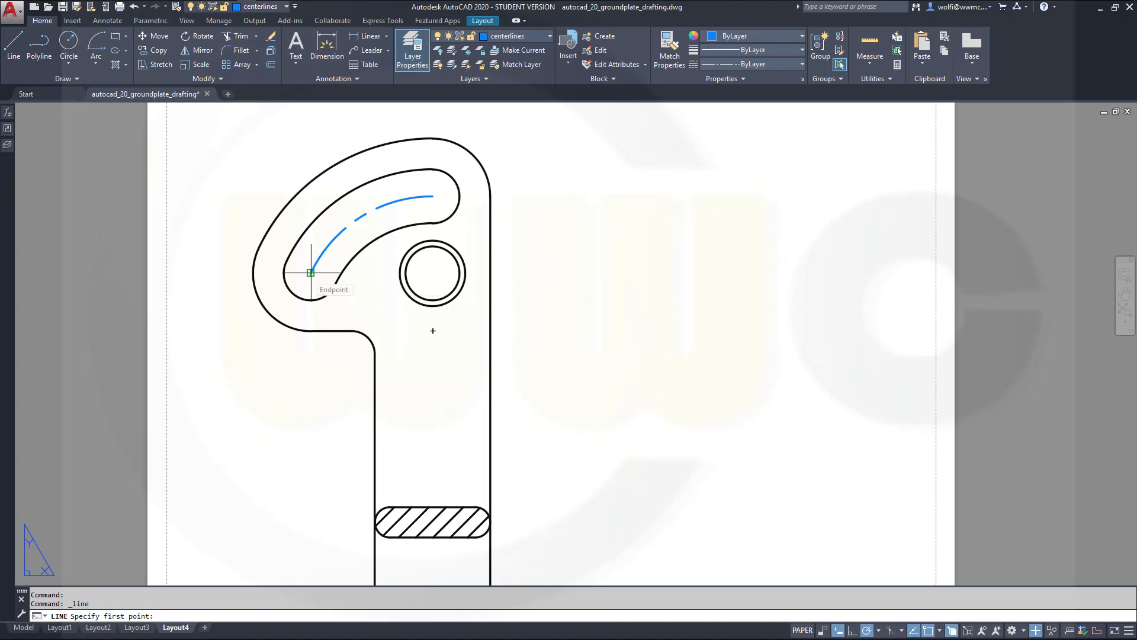
pyautogui.click(311, 272)
pyautogui.keyDown('shift'); pyautogui.rightClick(349, 294); pyautogui.keyUp('shift')
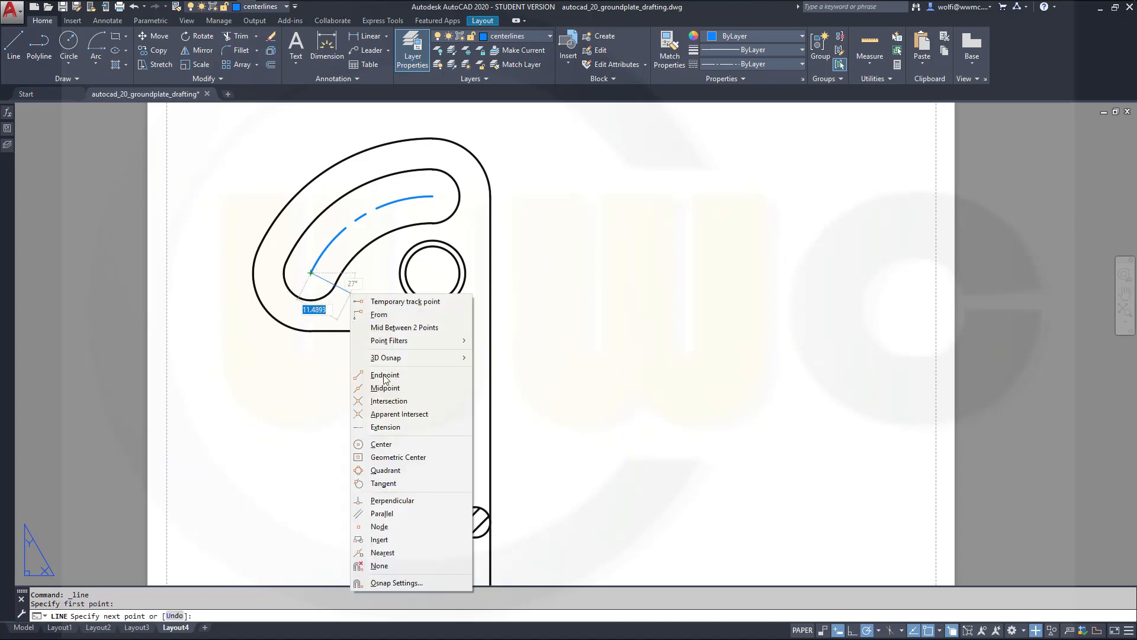
pyautogui.click(391, 445)
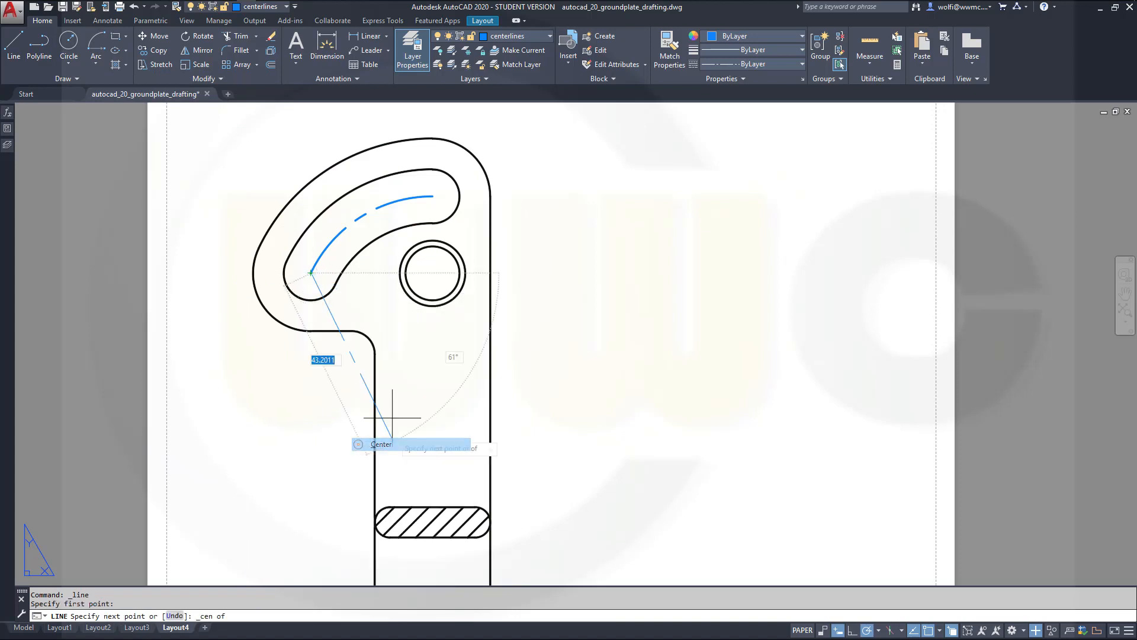
pyautogui.click(433, 330)
pyautogui.keyDown('shift'); pyautogui.rightClick(483, 241); pyautogui.keyUp('shift')
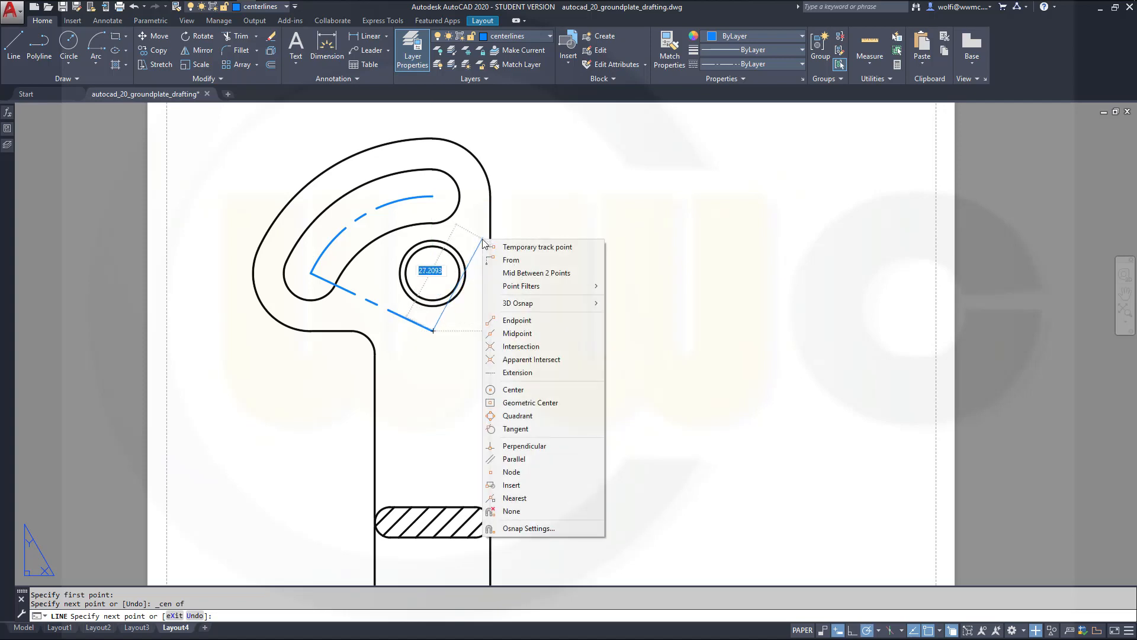
pyautogui.click(504, 391)
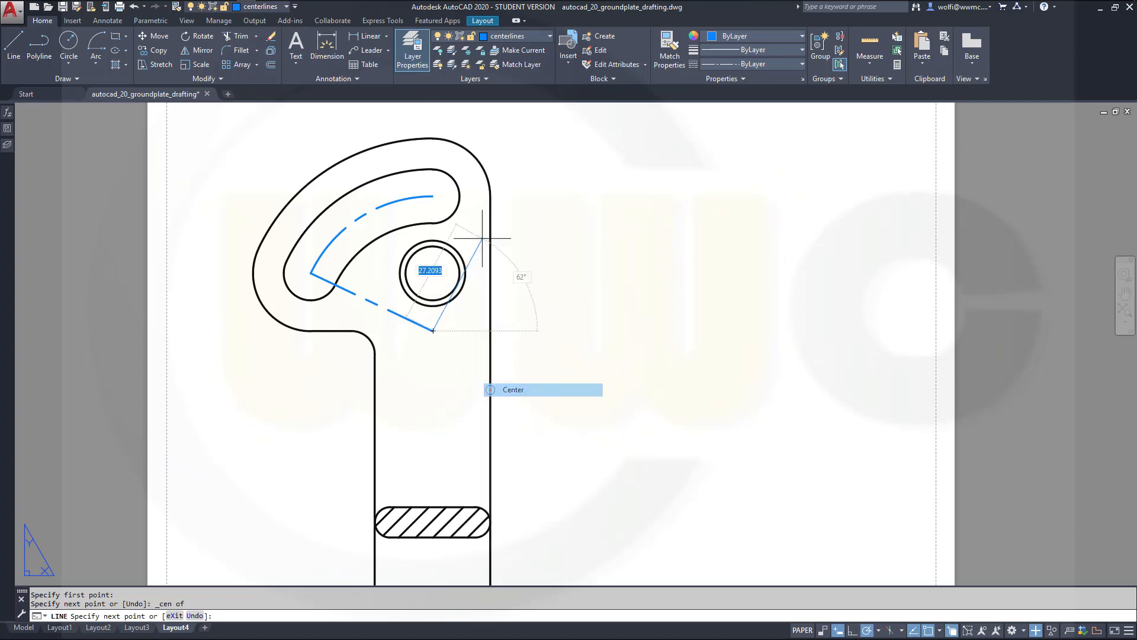
pyautogui.click(453, 206)
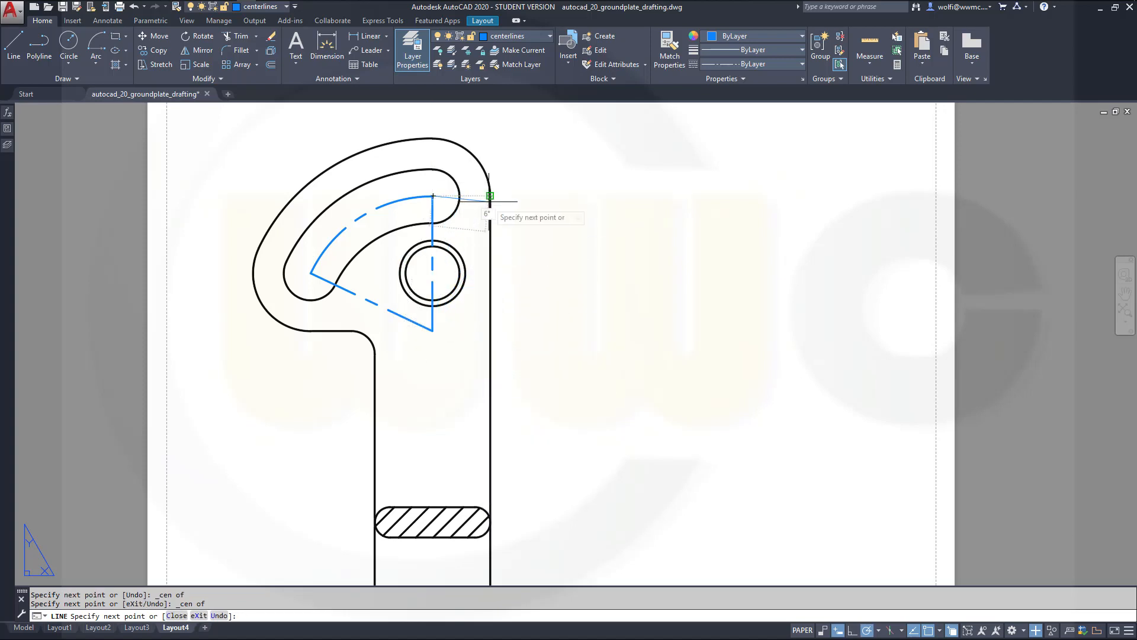
pyautogui.press('Escape')
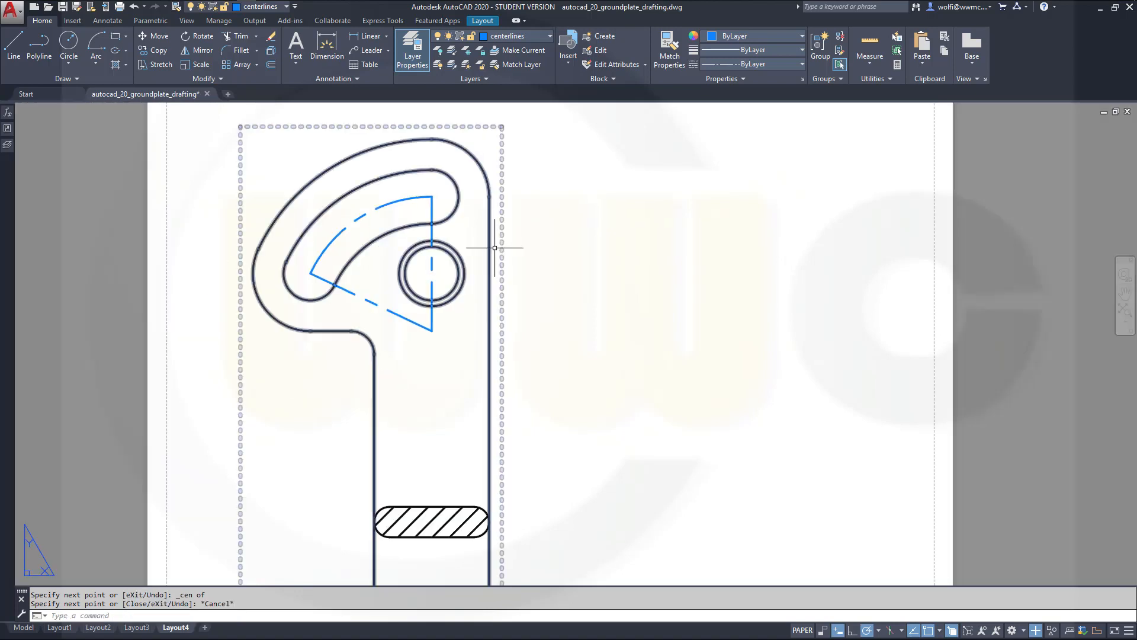
# Set the layer for new dimensions to dimensions and start the Dimension command.
pyautogui.scroll(-2, 515, 273)
pyautogui.scroll(2, 584, 318)
pyautogui.scroll(-2, 620, 326)
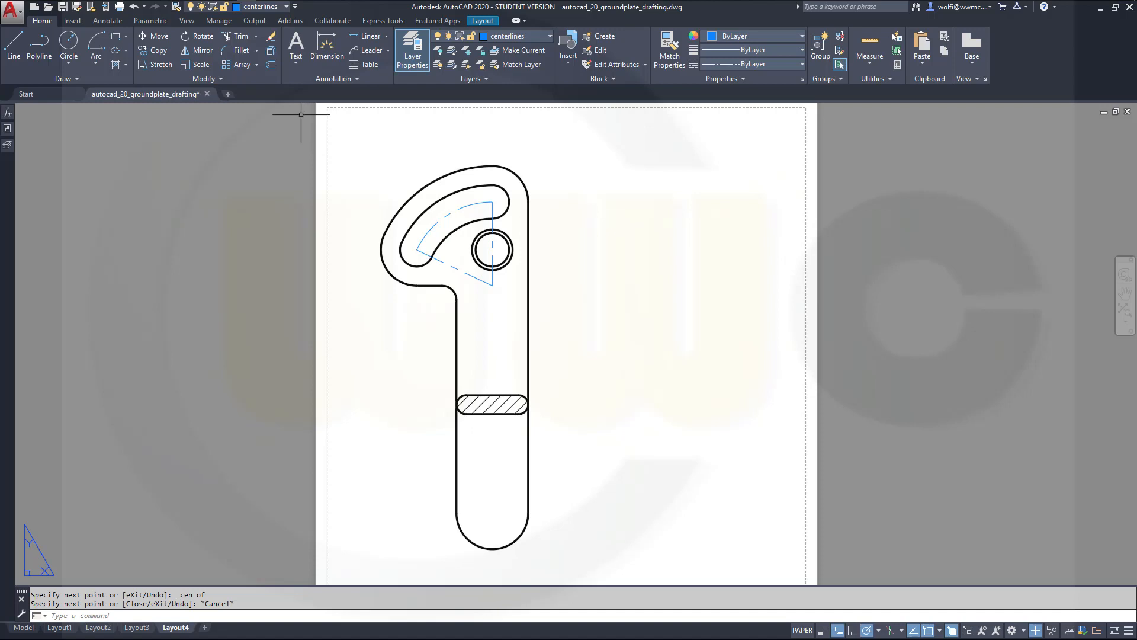
pyautogui.click(110, 21)
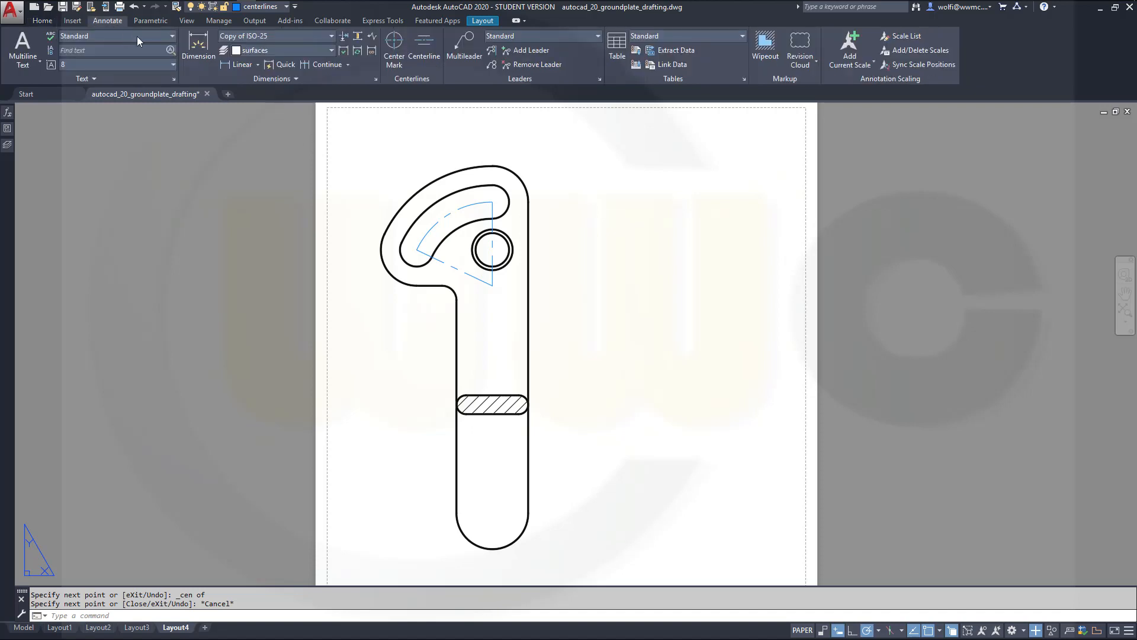
pyautogui.click(332, 51)
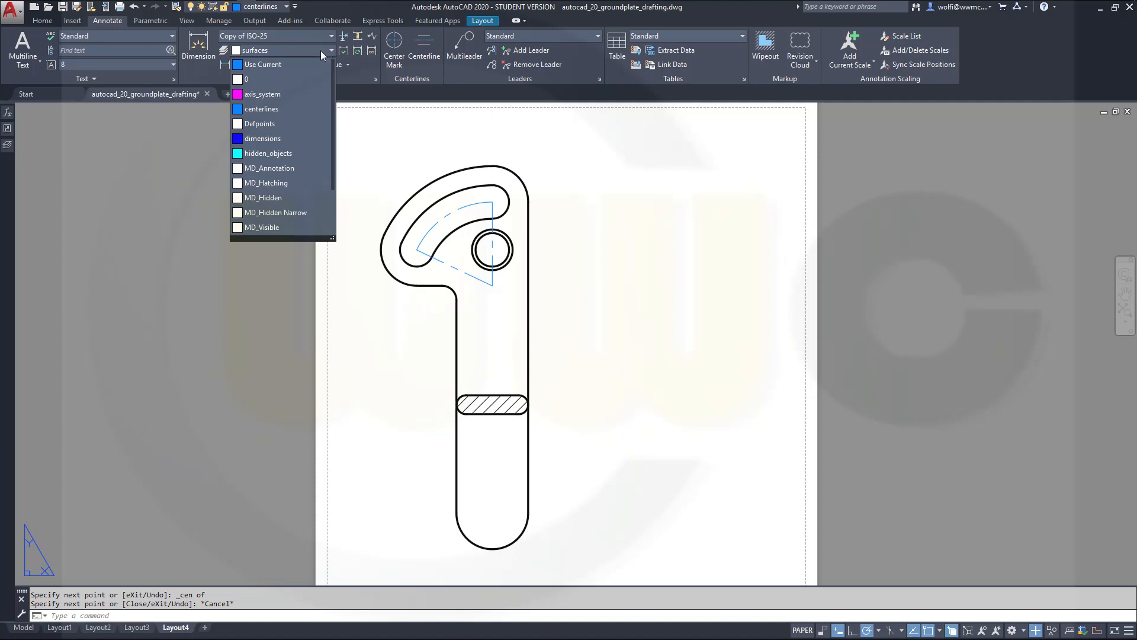
pyautogui.moveTo(334, 84); pyautogui.dragTo(340, 116)
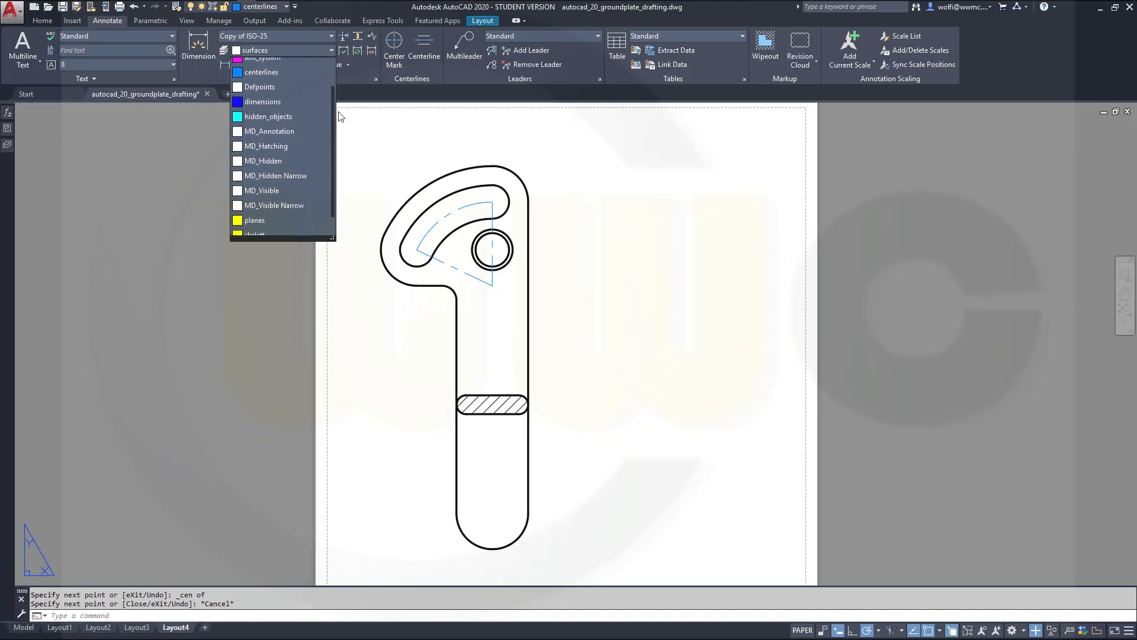
pyautogui.click(259, 102)
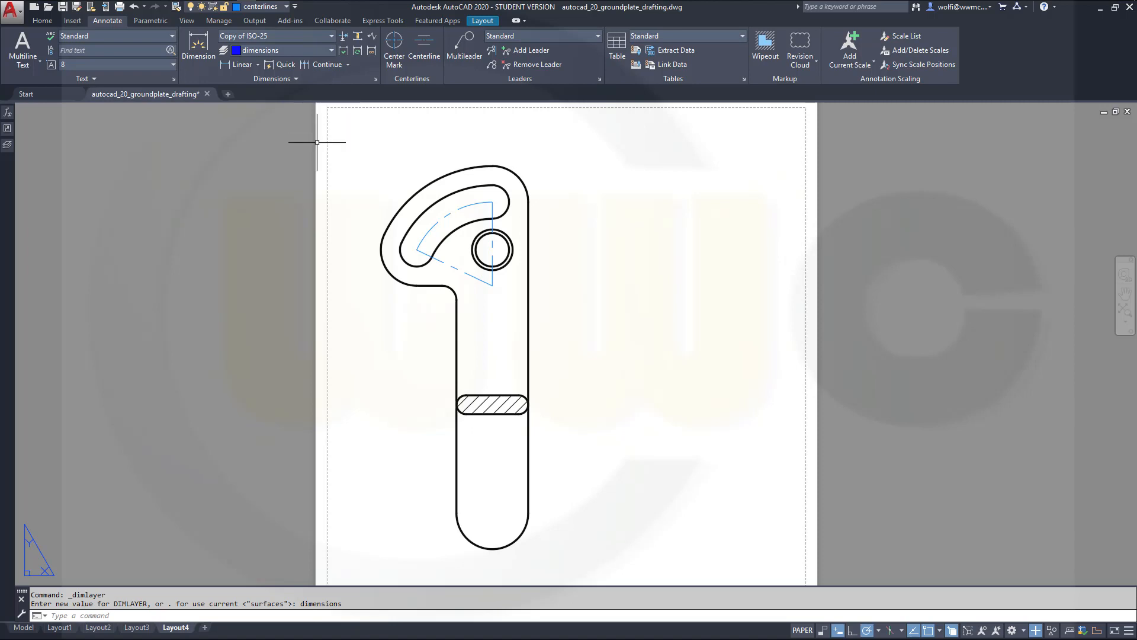
pyautogui.click(203, 54)
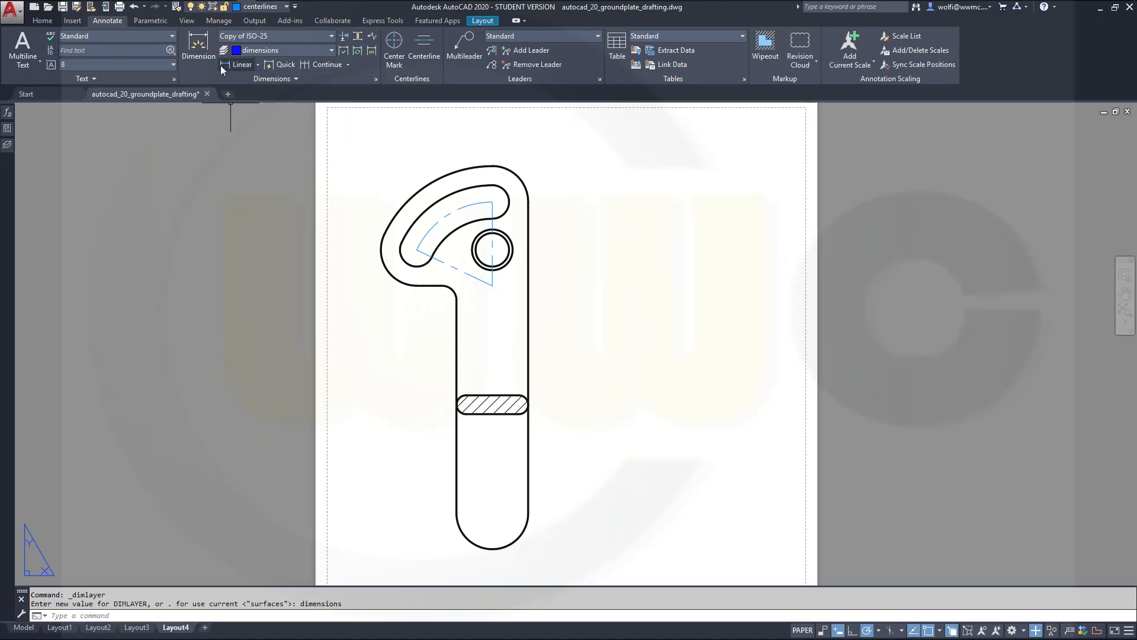
# Add a vertical linear dimension for the thickness of the hatched section, placed to the right of the lever.
pyautogui.scroll(2, 566, 435)
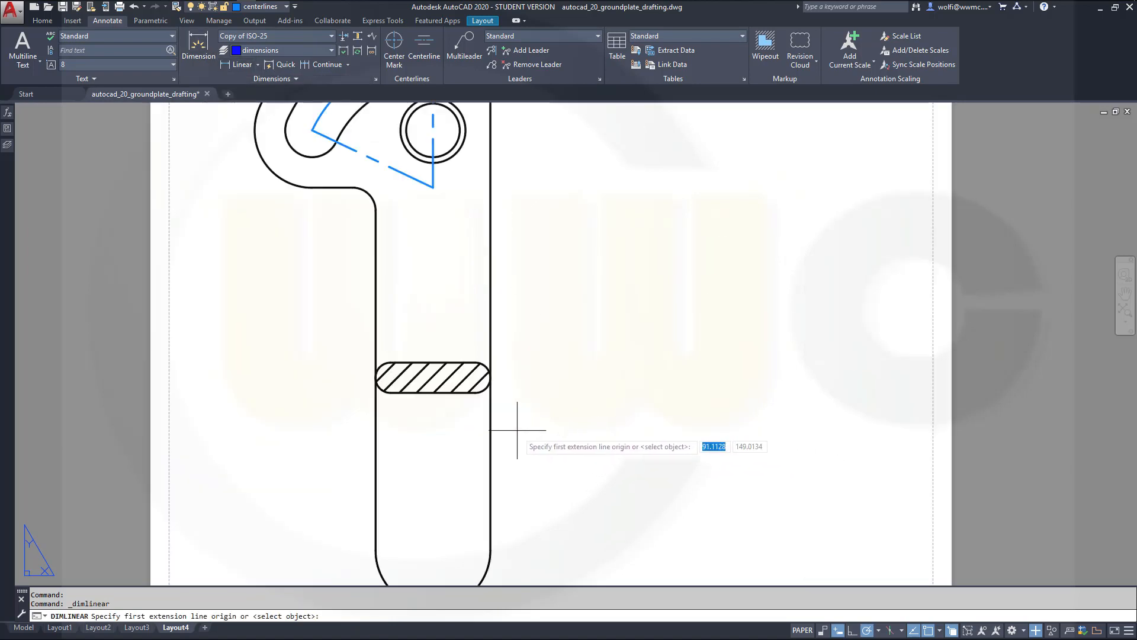
pyautogui.scroll(2, 520, 419)
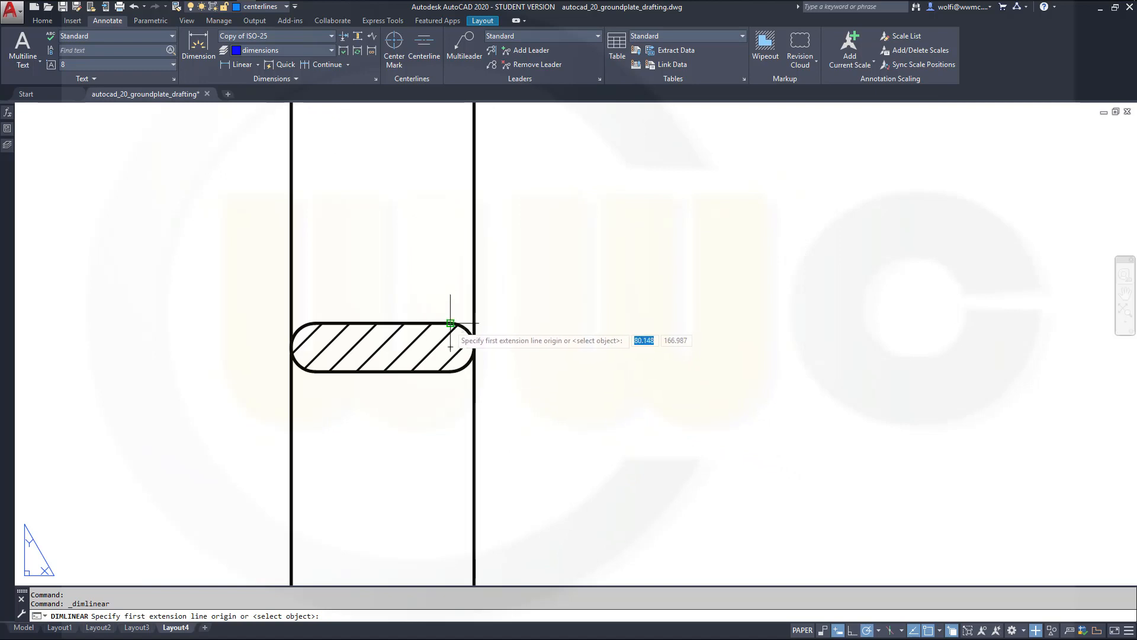
pyautogui.click(450, 324)
pyautogui.click(450, 371)
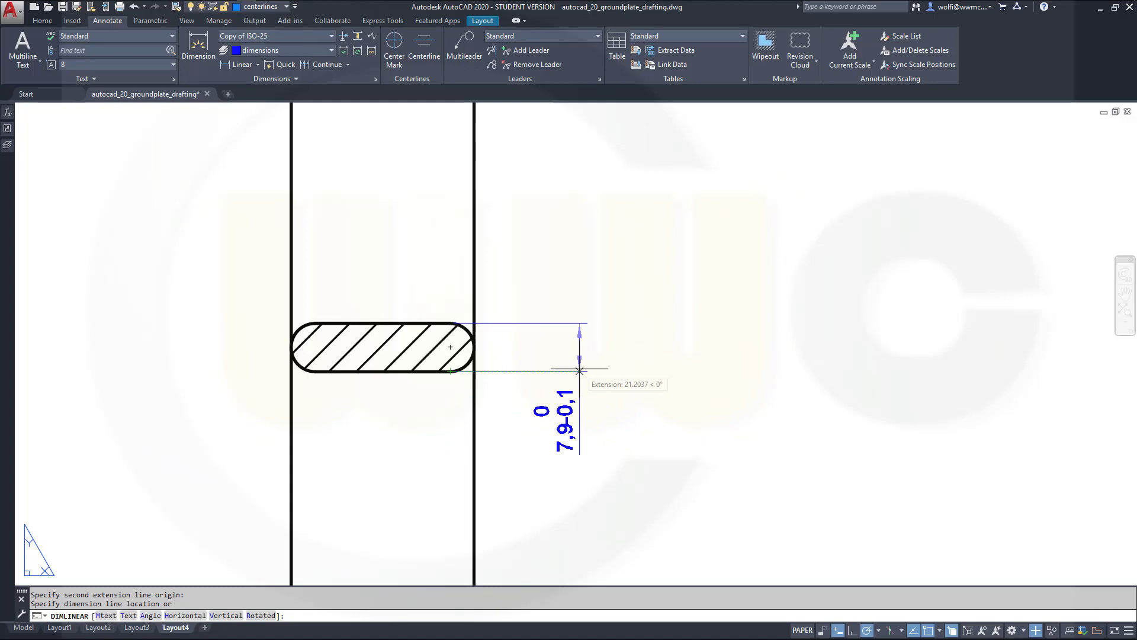
pyautogui.click(580, 370)
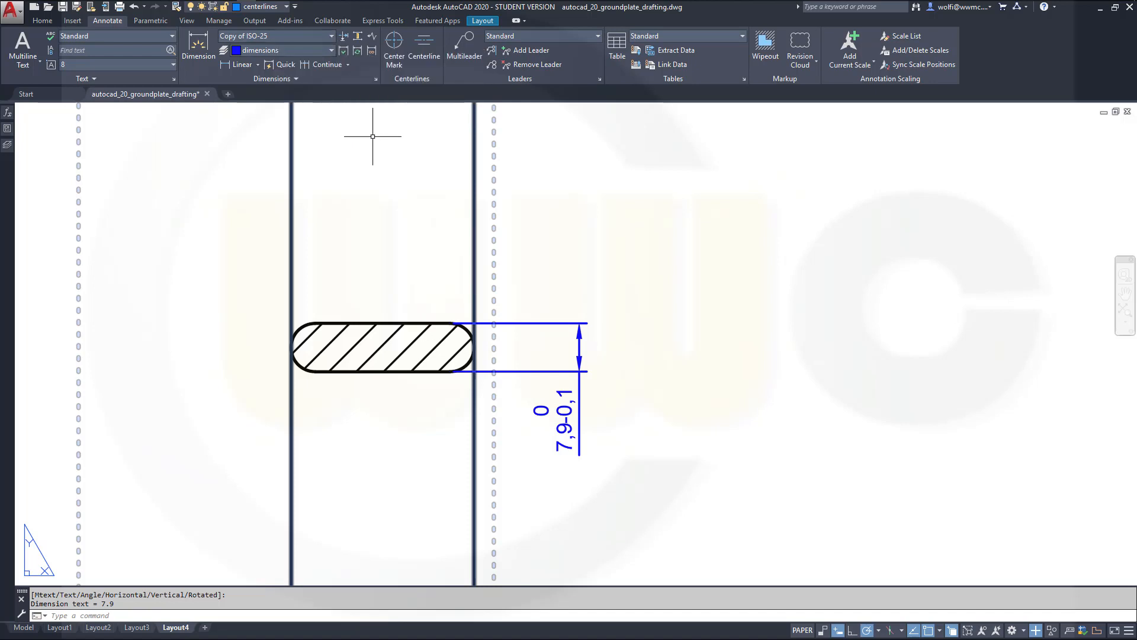
# Review the tolerance settings of the Copy of ISO-25 dimension style.
pyautogui.click(375, 78)
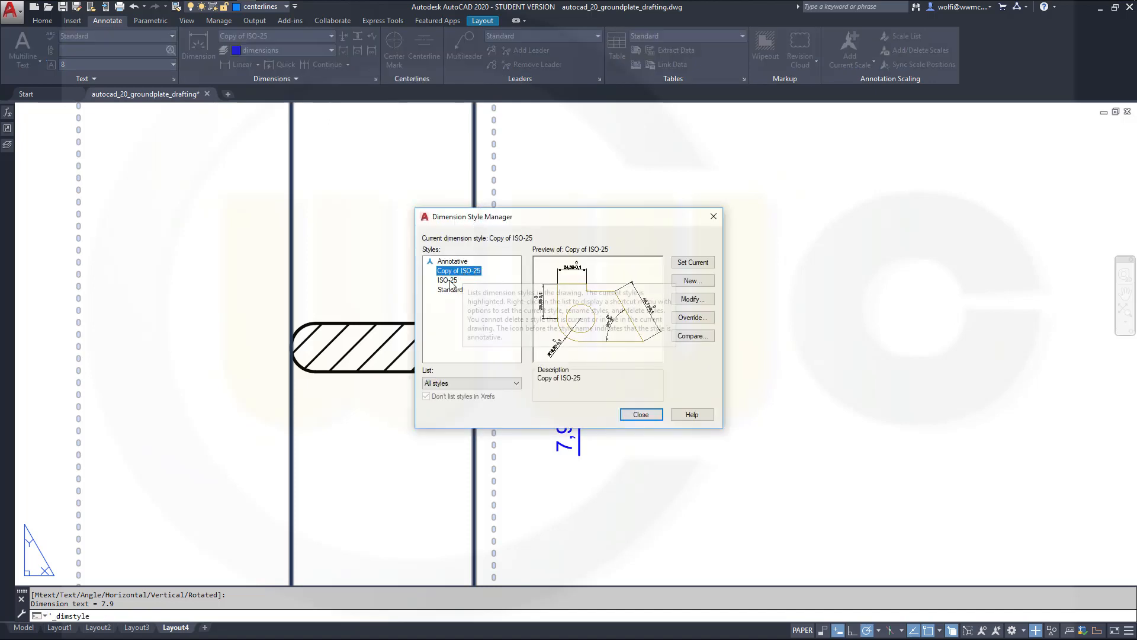
pyautogui.click(689, 299)
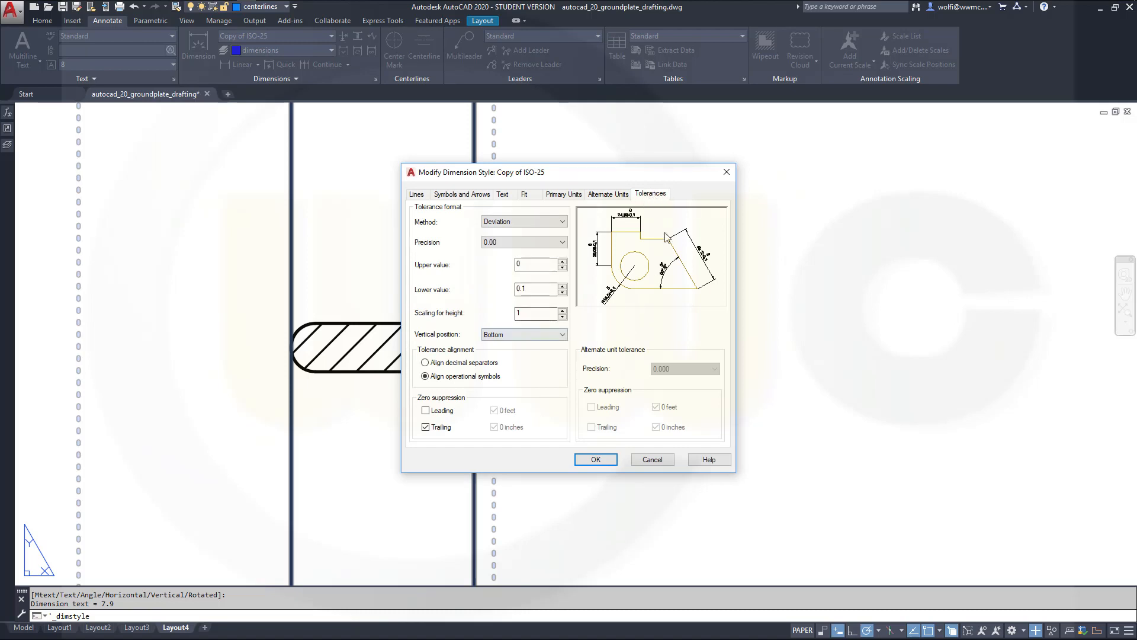
pyautogui.click(597, 460)
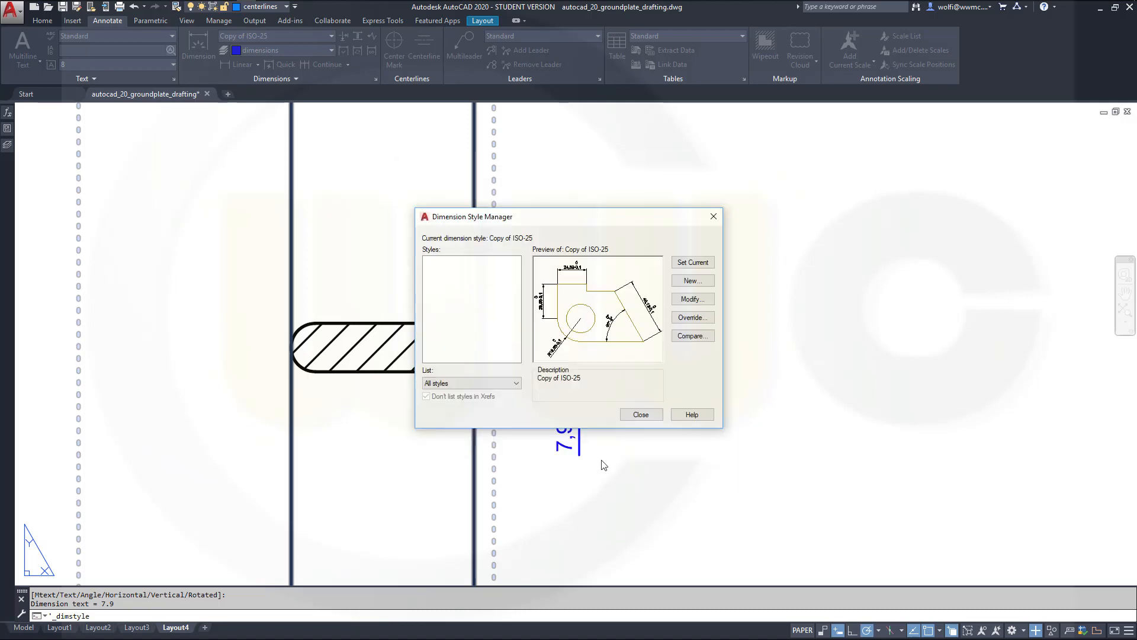
pyautogui.click(642, 417)
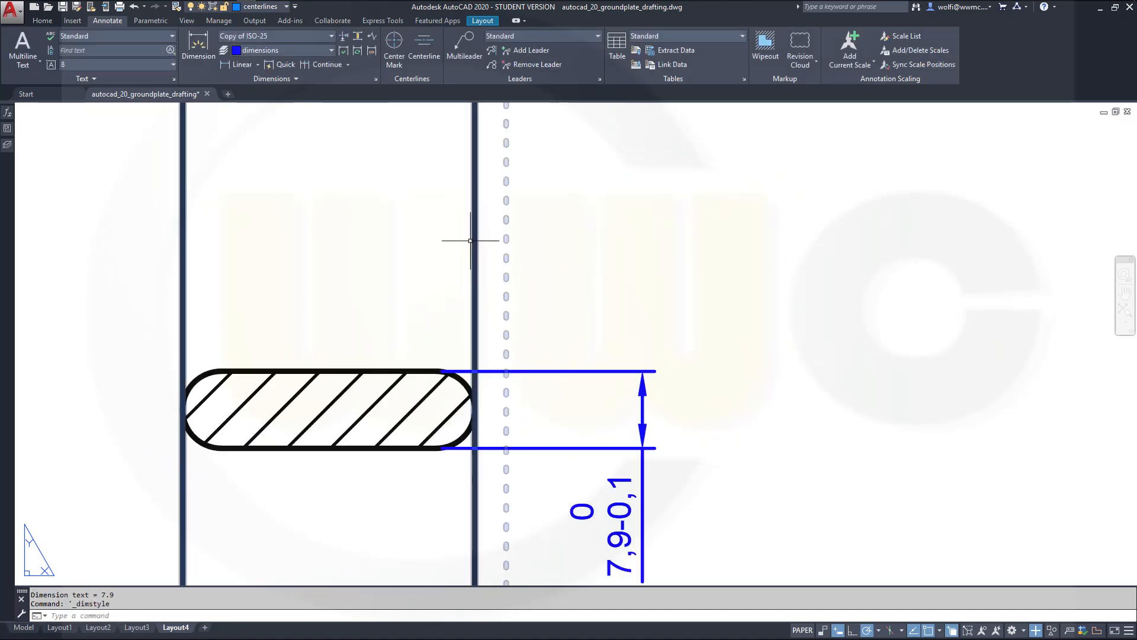
# Make ISO-25 the current dimension style and dimension the radii of the lever head's three outer arcs, with the texts outside the contour.
pyautogui.scroll(-5, 457, 242)
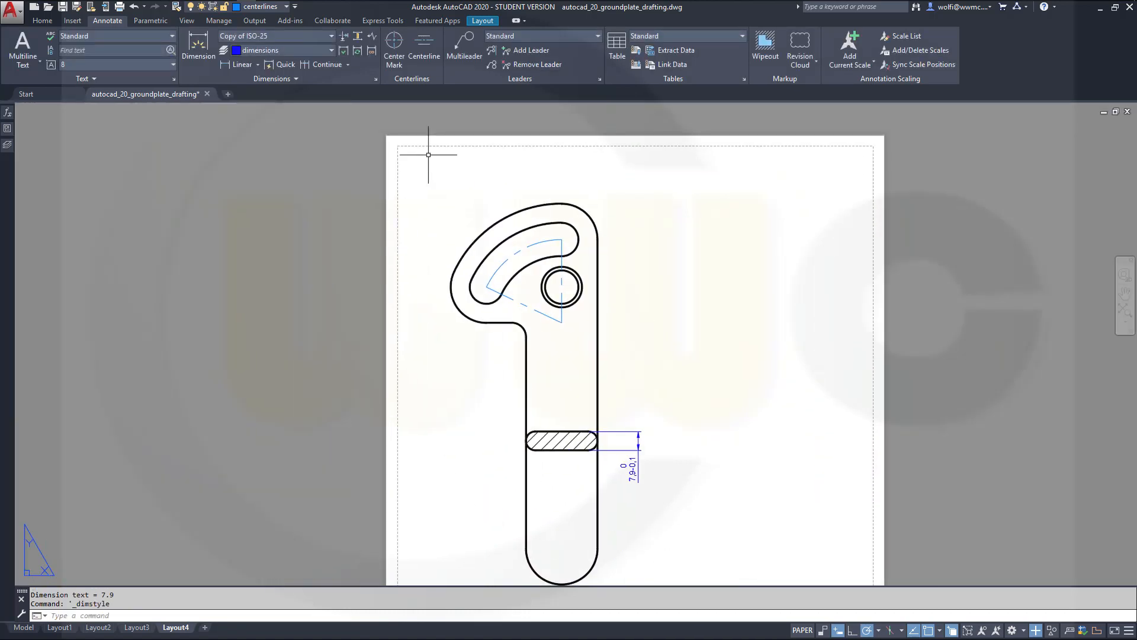
pyautogui.click(329, 34)
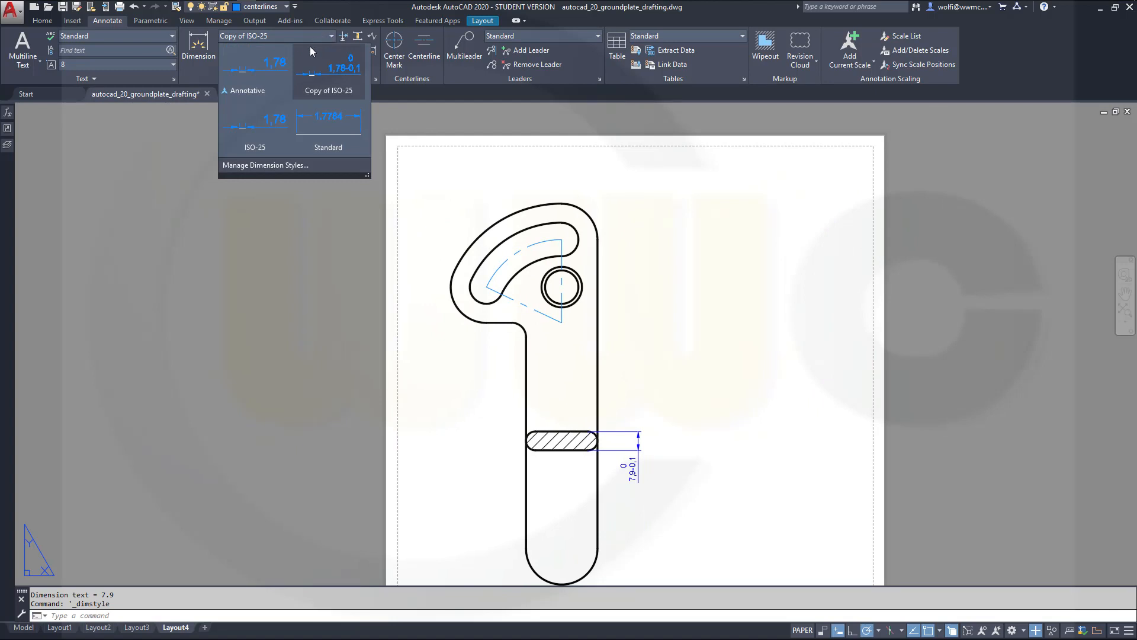
pyautogui.click(254, 126)
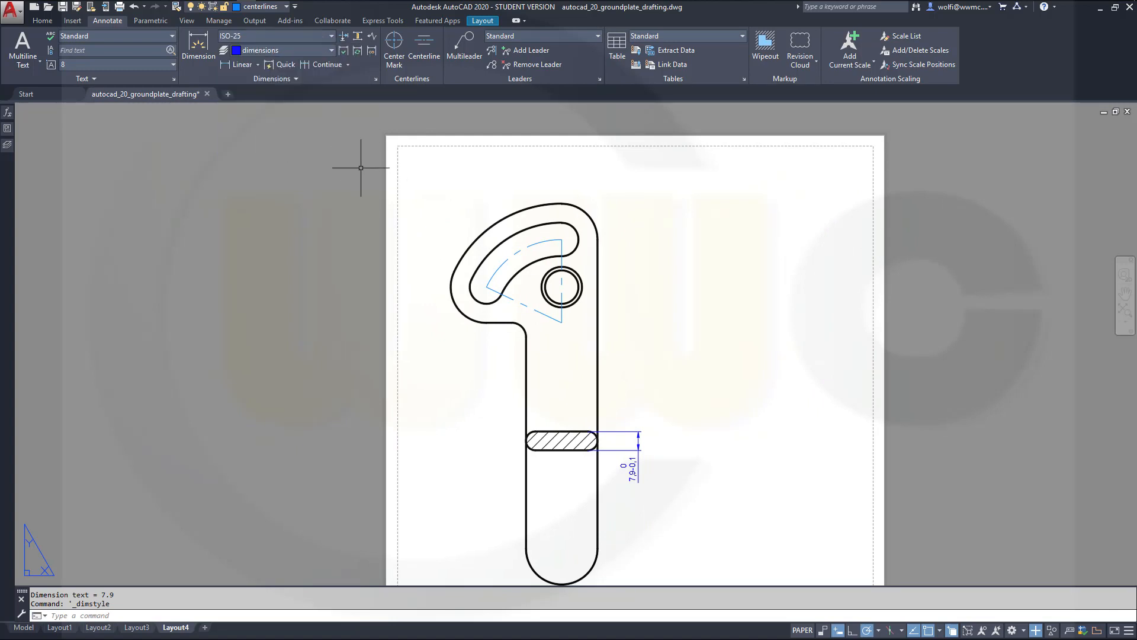
pyautogui.click(199, 50)
pyautogui.scroll(2, 533, 172)
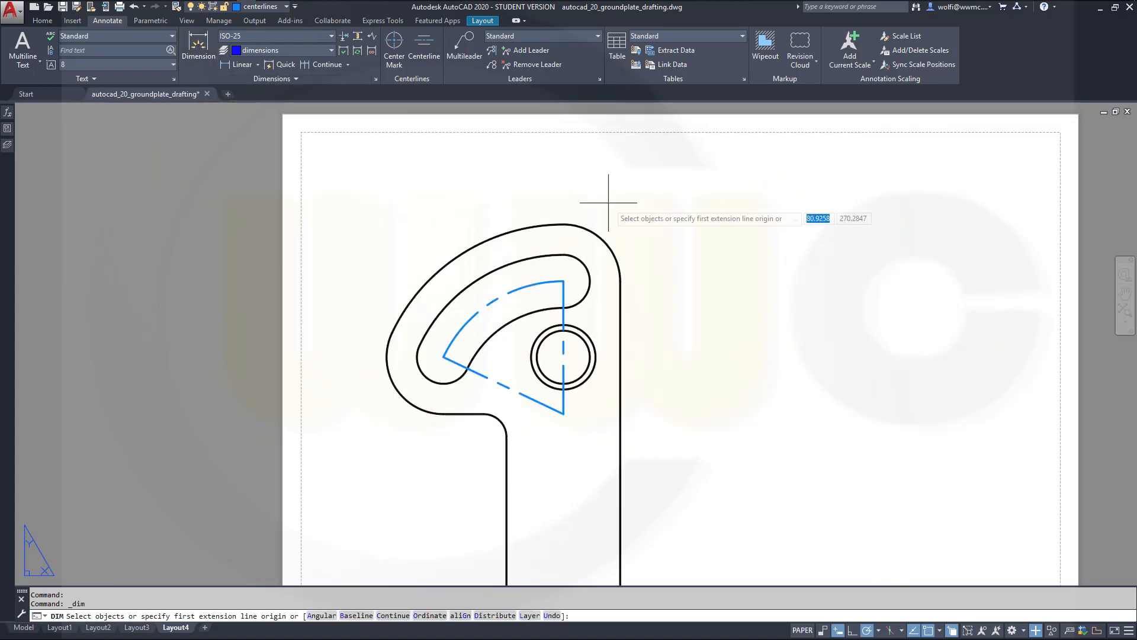
pyautogui.click(598, 236)
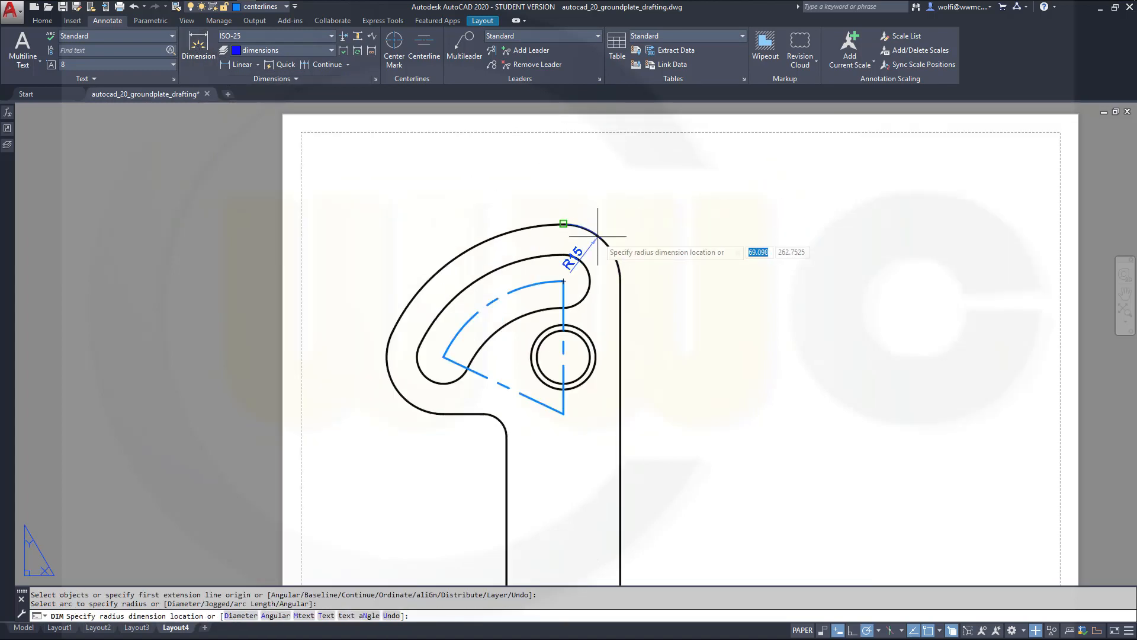
pyautogui.click(625, 195)
pyautogui.click(503, 233)
pyautogui.click(419, 200)
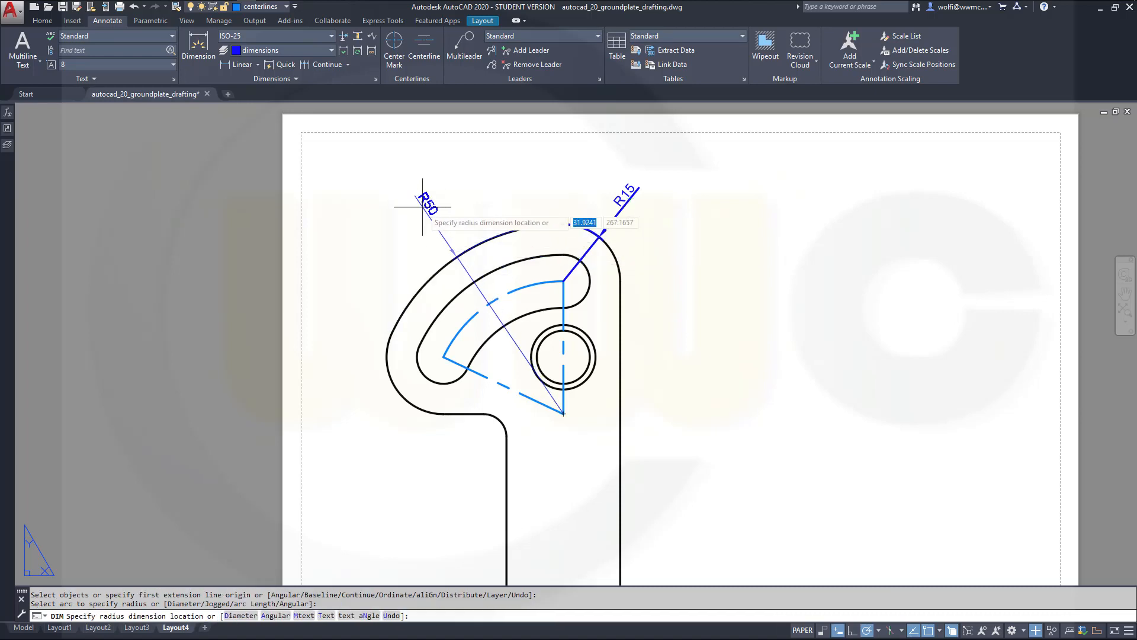
pyautogui.click(398, 395)
pyautogui.click(382, 431)
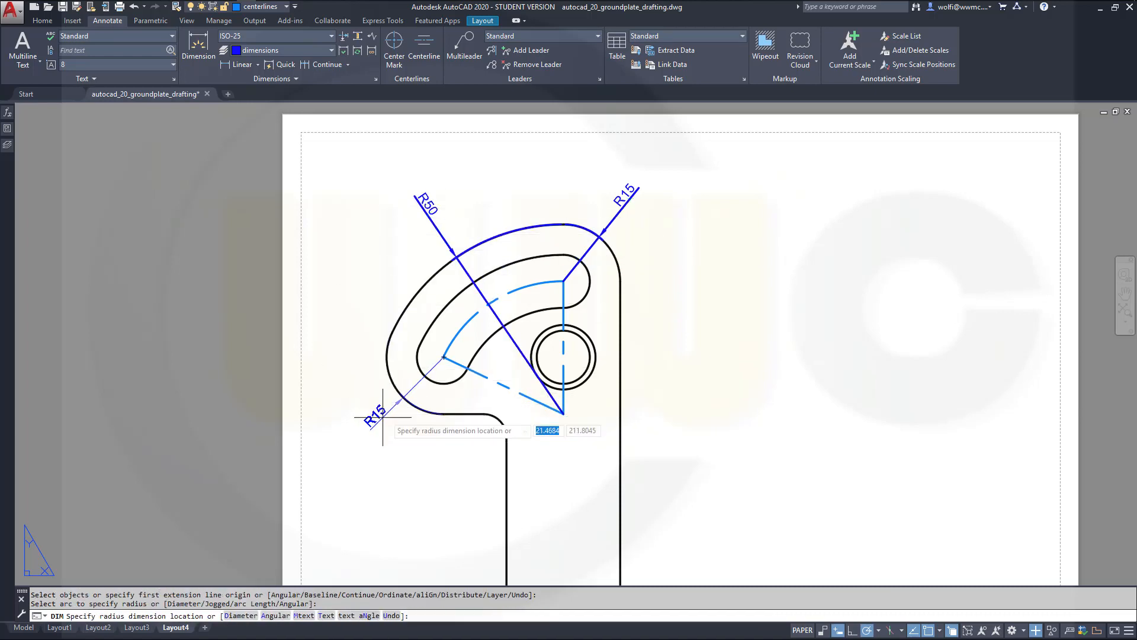
# Try placing a radius dimension above the fillet between head and handle, and delete it.
pyautogui.click(499, 420)
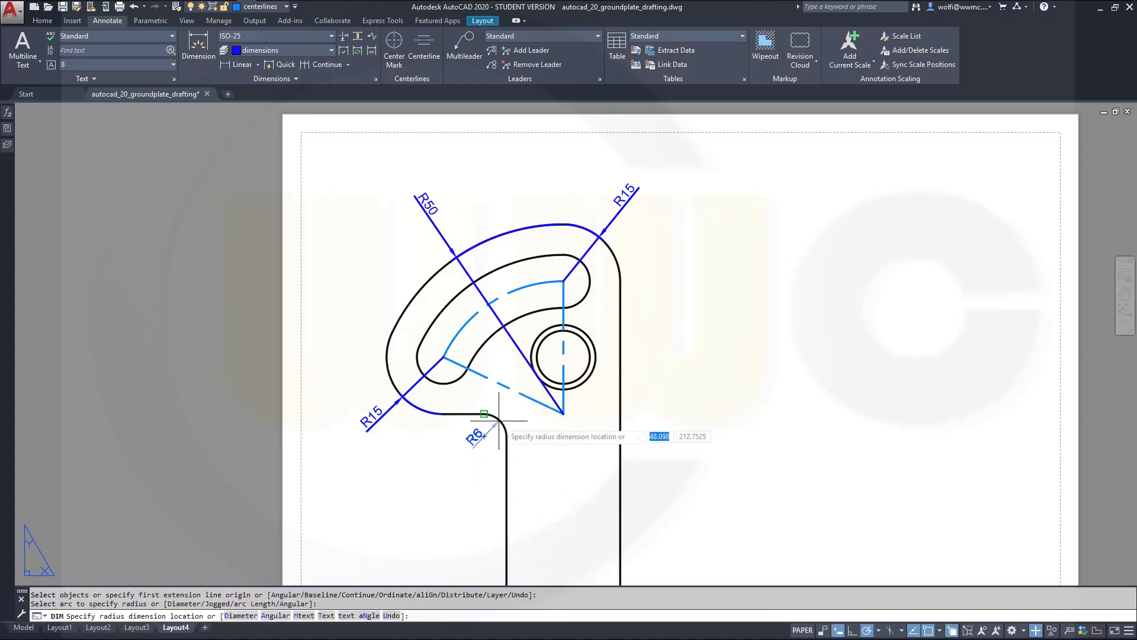
pyautogui.click(484, 379)
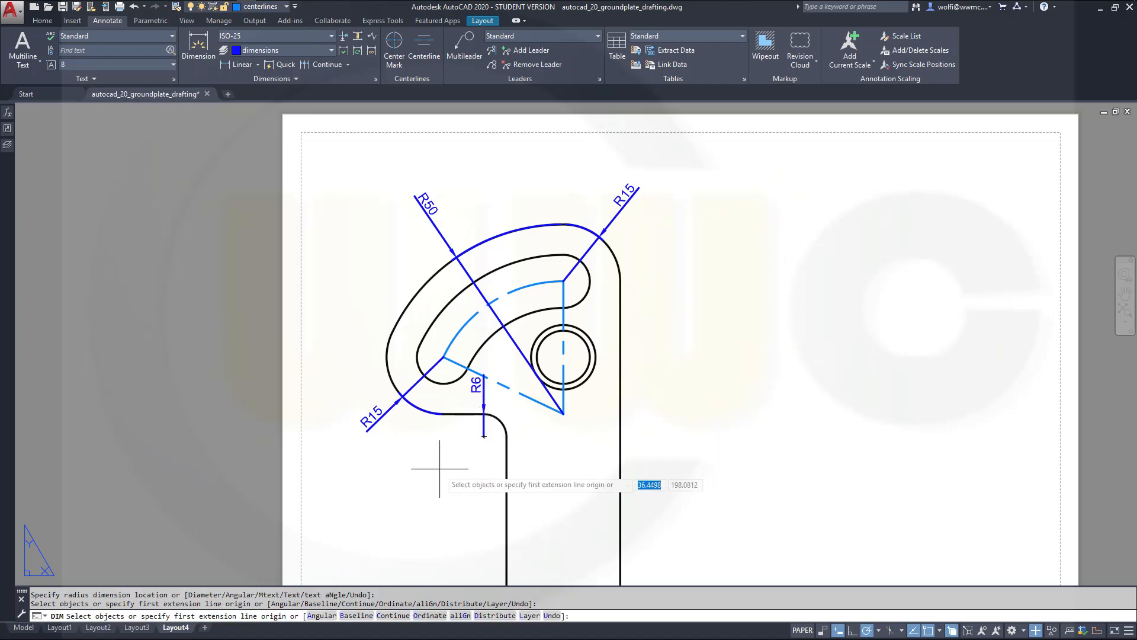
pyautogui.press('Escape')
pyautogui.click(483, 385)
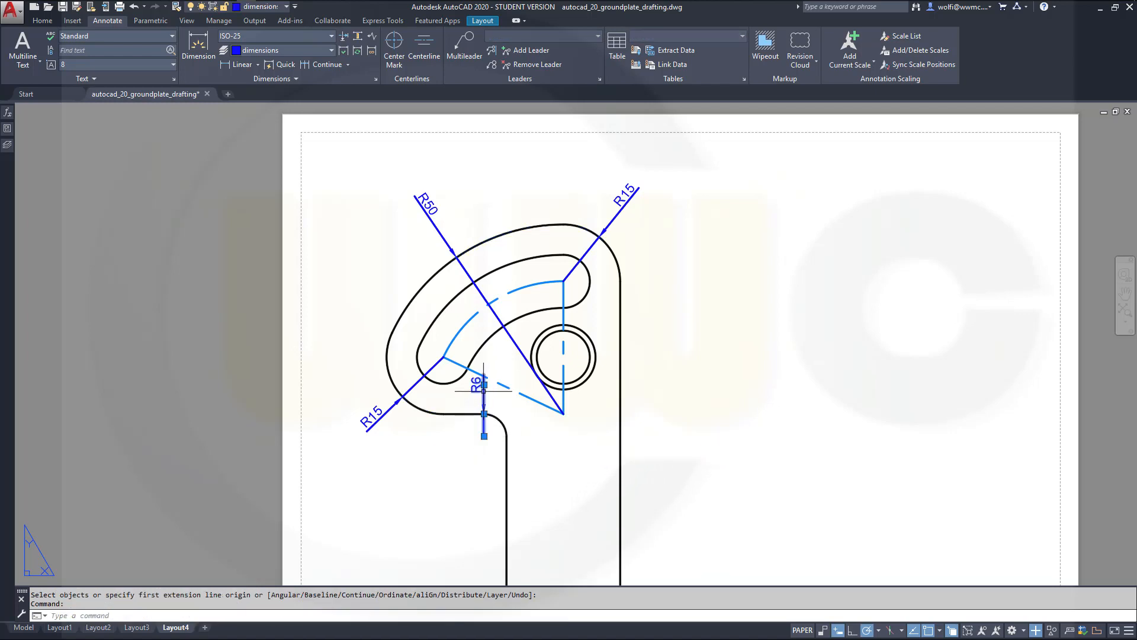
pyautogui.press('Delete')
# Dimension the radius of the fillet between head and handle, with the text outside the lever, below and left of the arc.
pyautogui.click(204, 53)
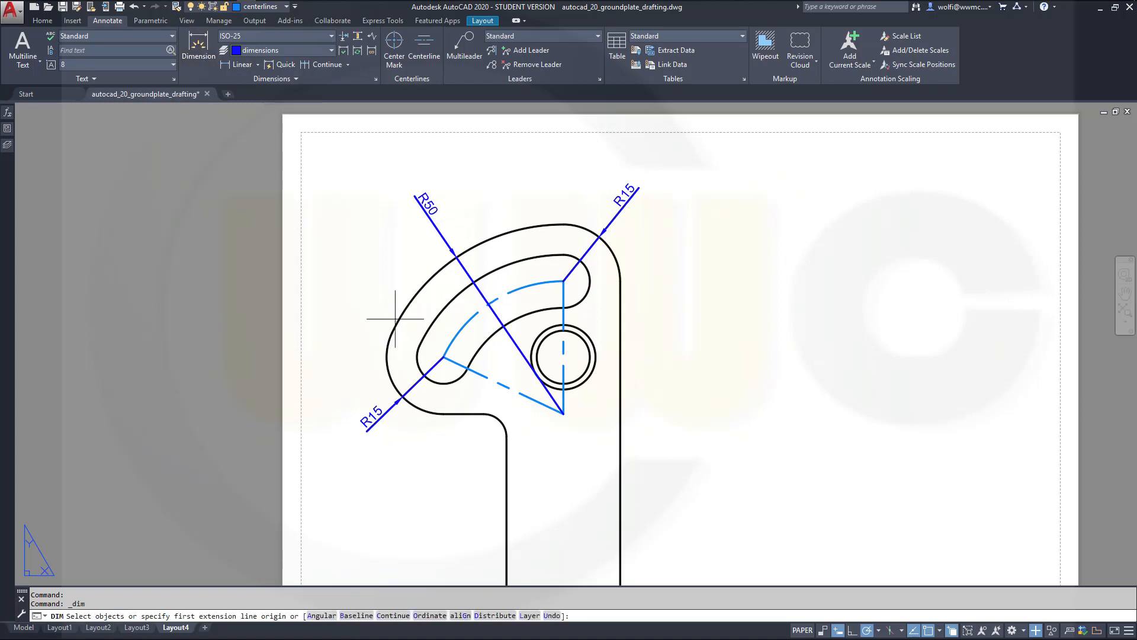
pyautogui.scroll(2, 473, 320)
pyautogui.scroll(2, 528, 419)
pyautogui.scroll(2, 517, 245)
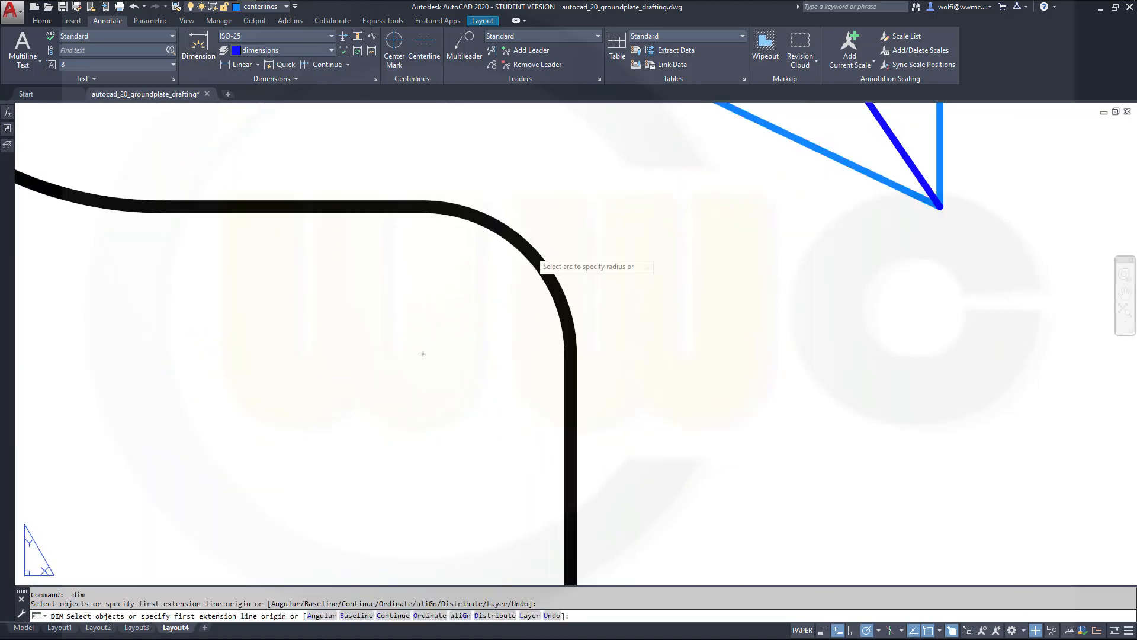
pyautogui.click(517, 245)
pyautogui.click(457, 314)
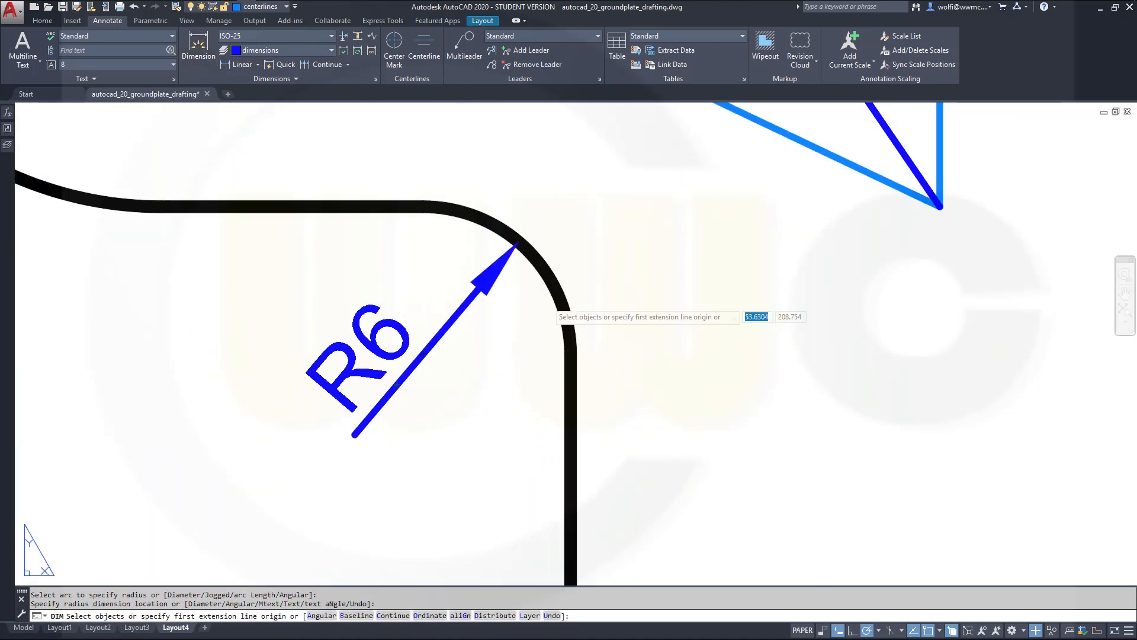
# Dimension the radius of the curved slot's arc centerline, with the text outside the head at its upper left.
pyautogui.scroll(-5, 631, 241)
pyautogui.scroll(-2, 641, 229)
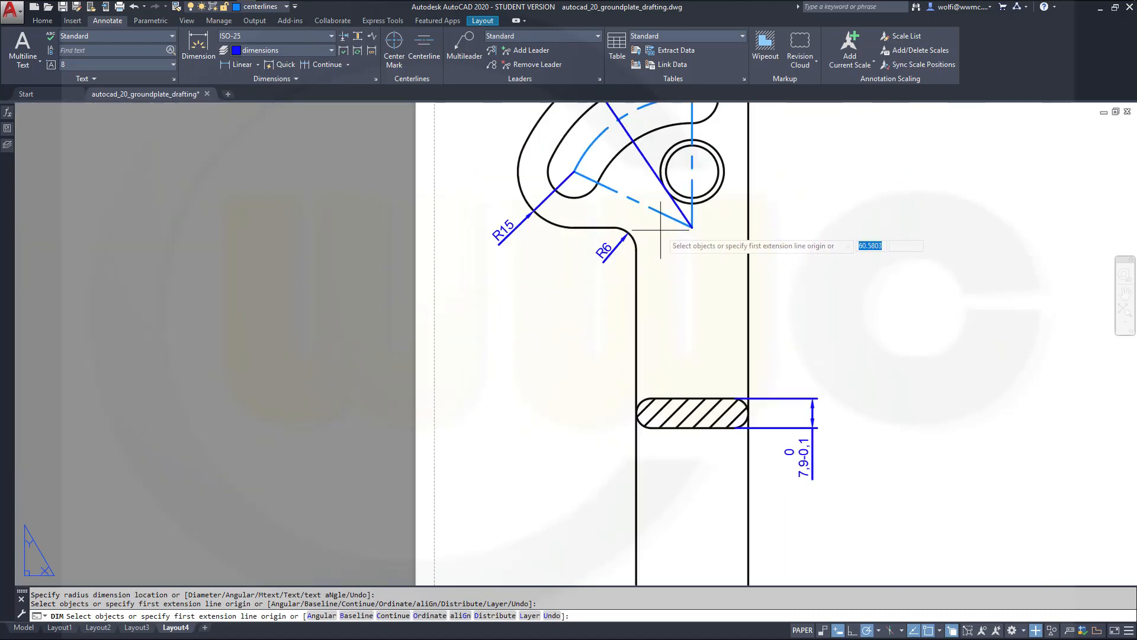
pyautogui.moveTo(680, 243)
pyautogui.mouseDown(button='middle')
pyautogui.moveTo(656, 262)
pyautogui.moveTo(566, 437)
pyautogui.mouseUp(button='middle')
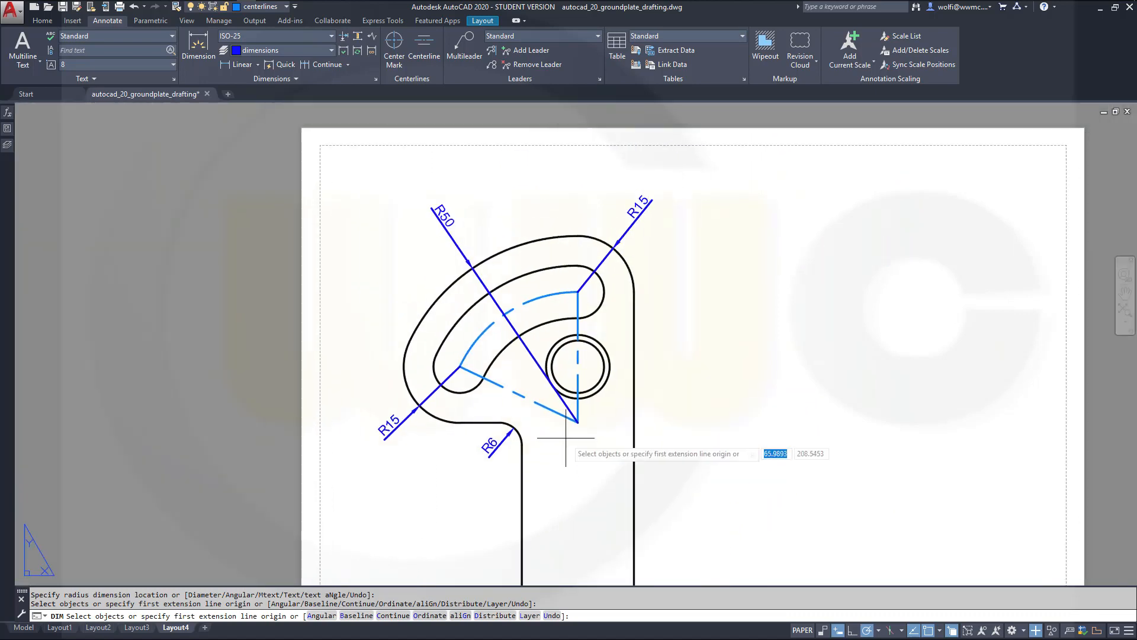
pyautogui.click(477, 336)
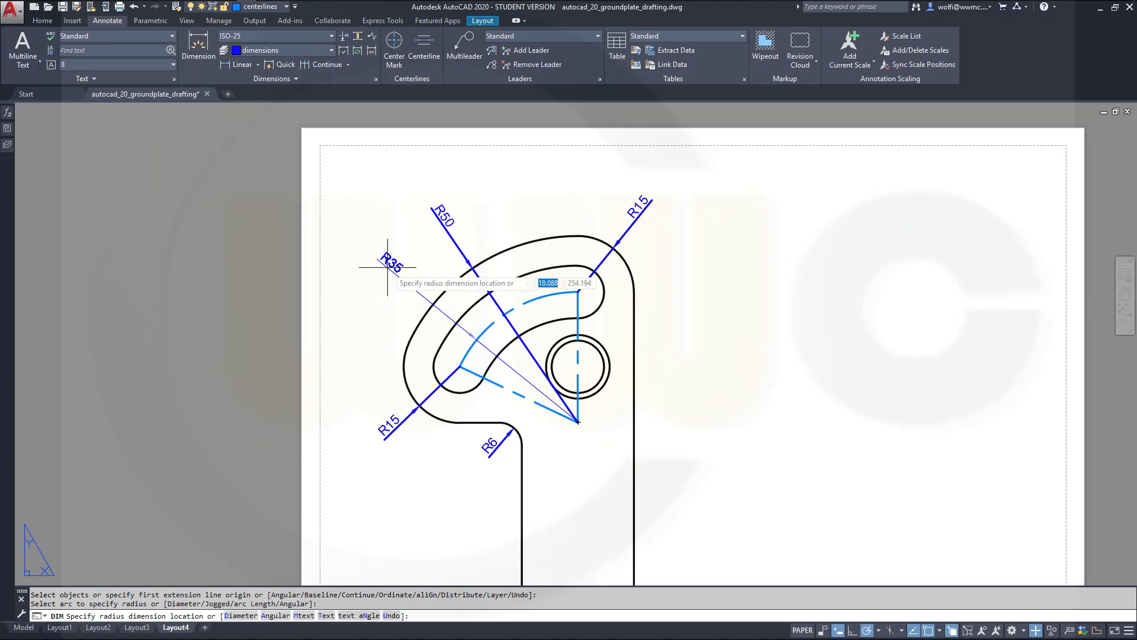
pyautogui.click(388, 267)
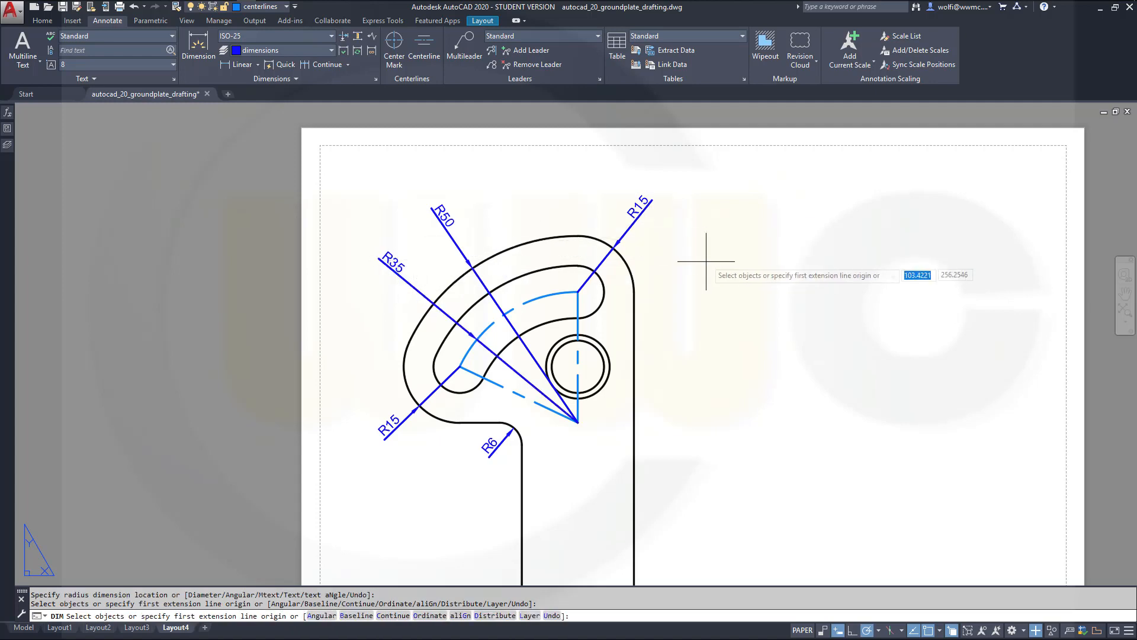
# Dimension the curved slot's width vertically at its upper end, placed to the right of the lever.
pyautogui.scroll(2, 669, 382)
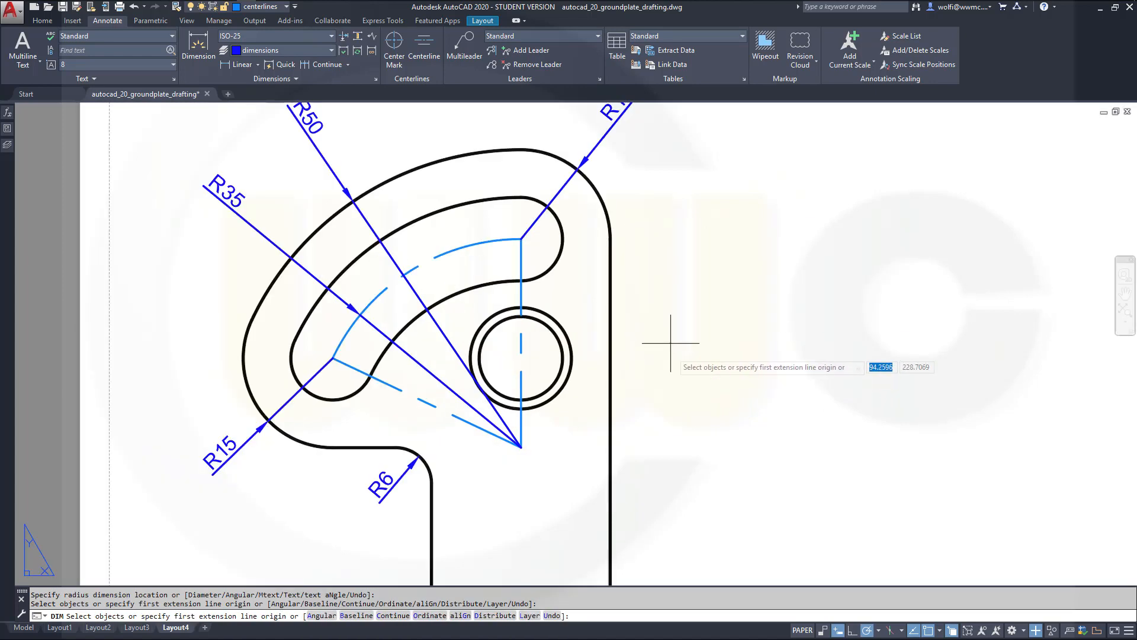
pyautogui.click(521, 196)
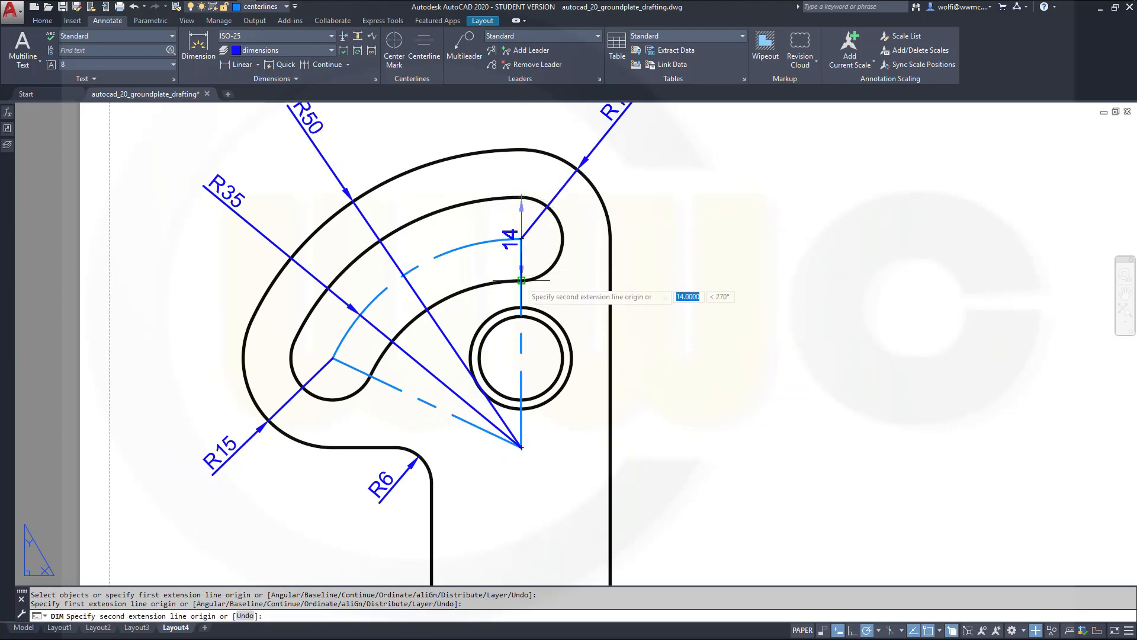
pyautogui.click(521, 280)
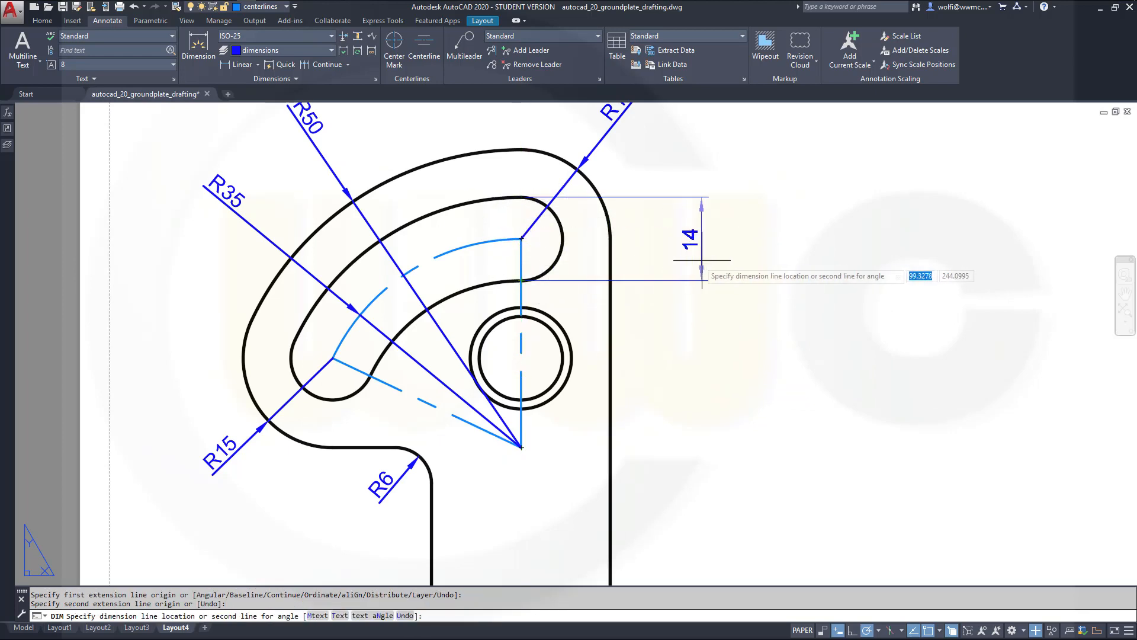
pyautogui.click(714, 266)
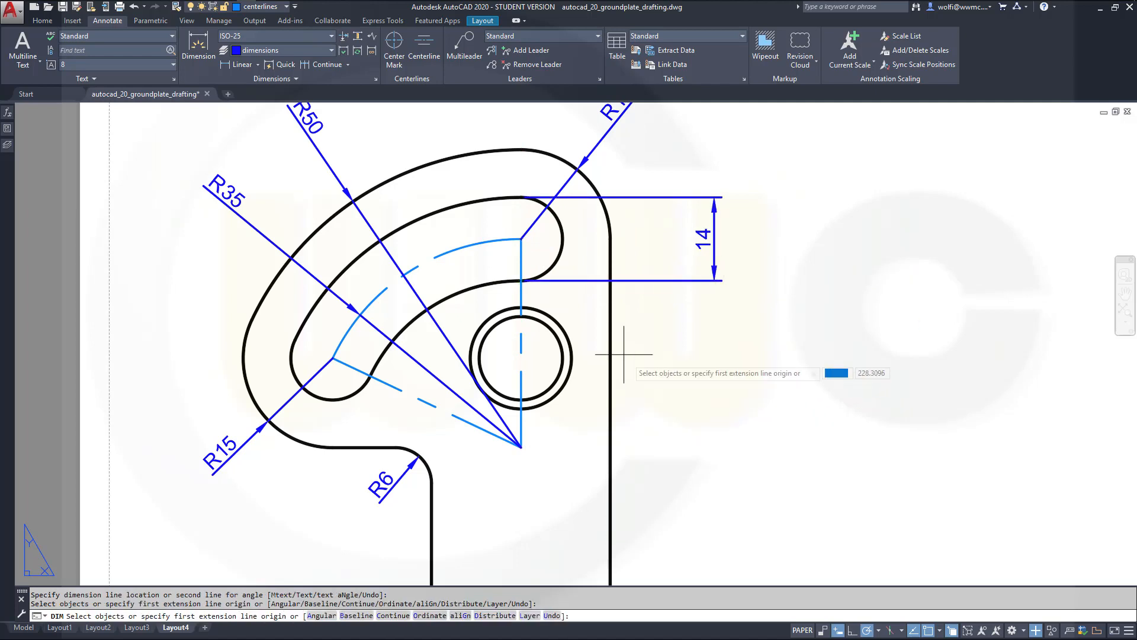
# Dimension the hole's inner circle vertically between its upper and lower quadrants, in line below the slot width dimension.
pyautogui.keyDown('shift'); pyautogui.rightClick(595, 309); pyautogui.keyUp('shift')
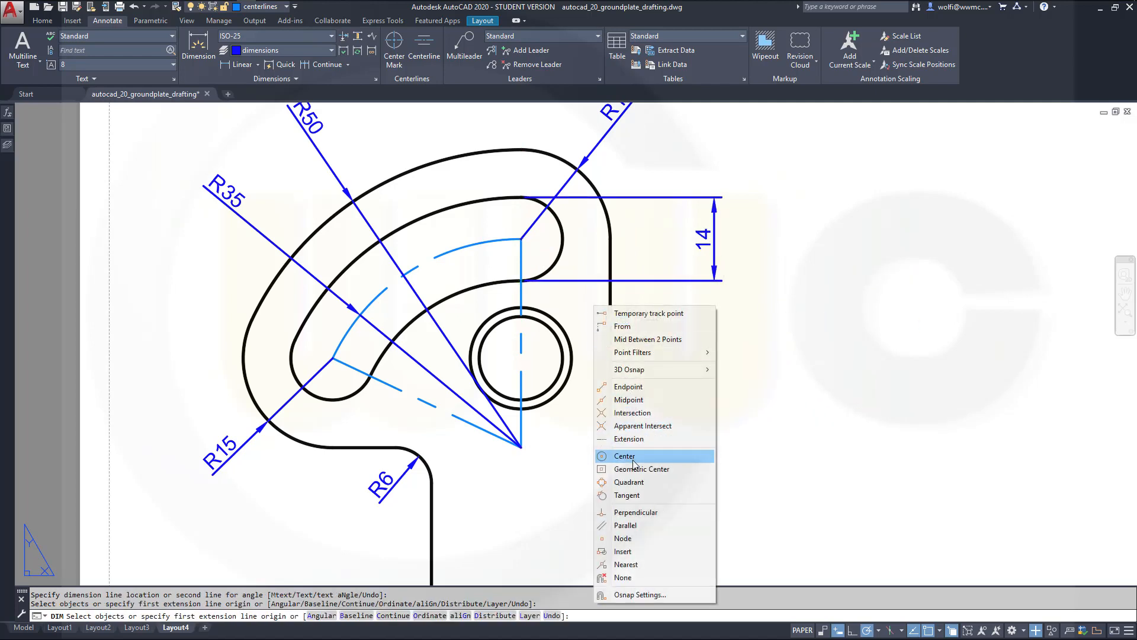
pyautogui.click(629, 482)
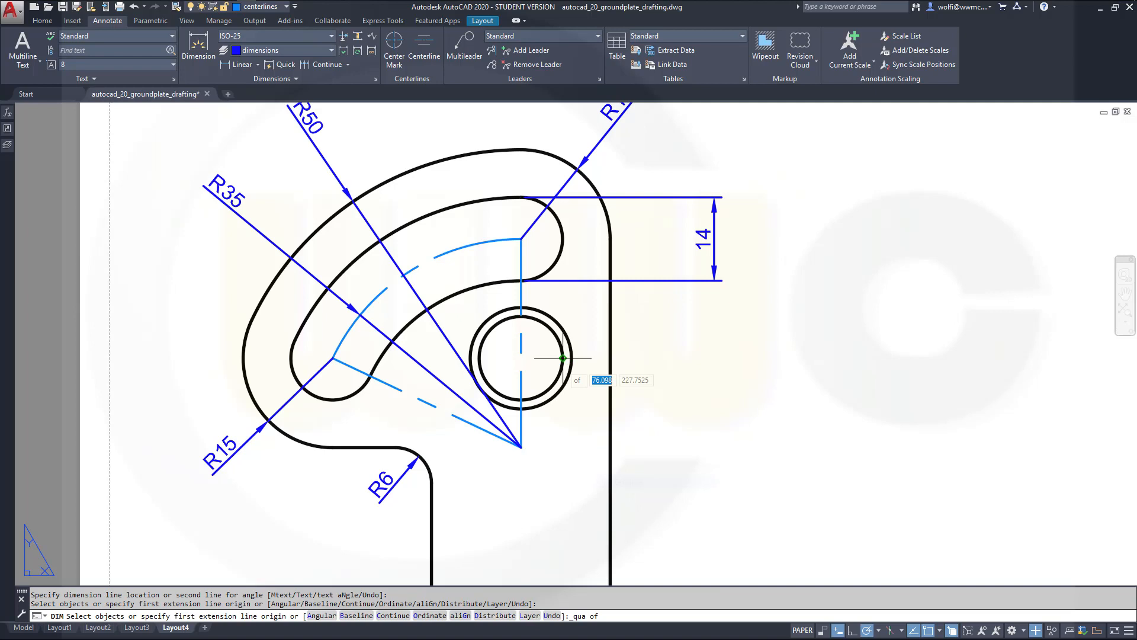
pyautogui.click(522, 316)
pyautogui.keyDown('shift'); pyautogui.rightClick(521, 358); pyautogui.keyUp('shift')
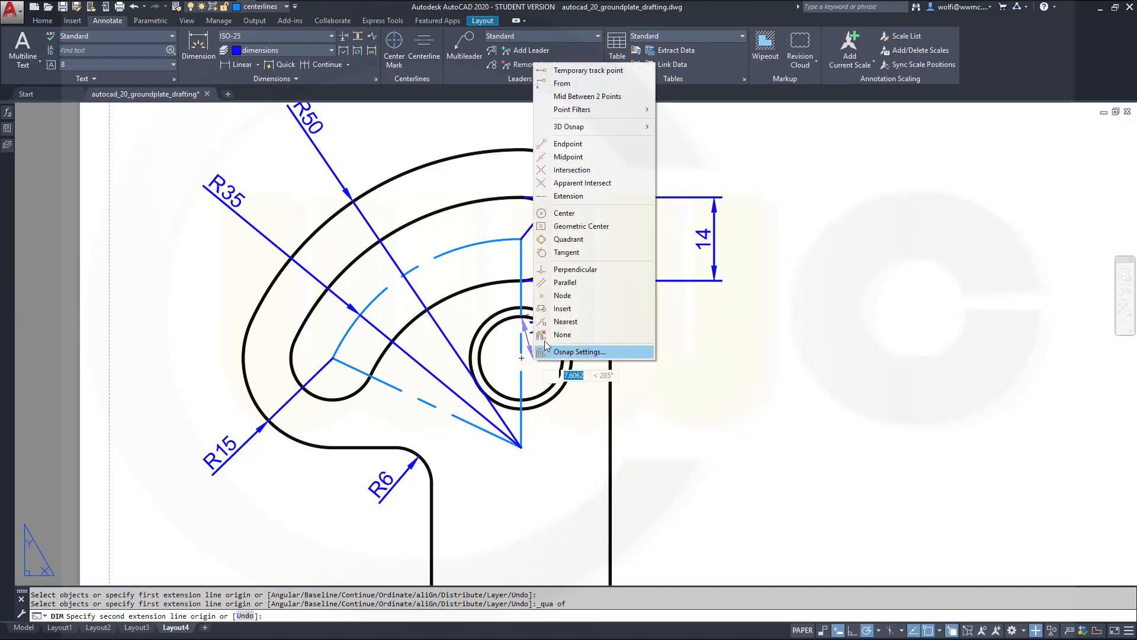
pyautogui.click(568, 238)
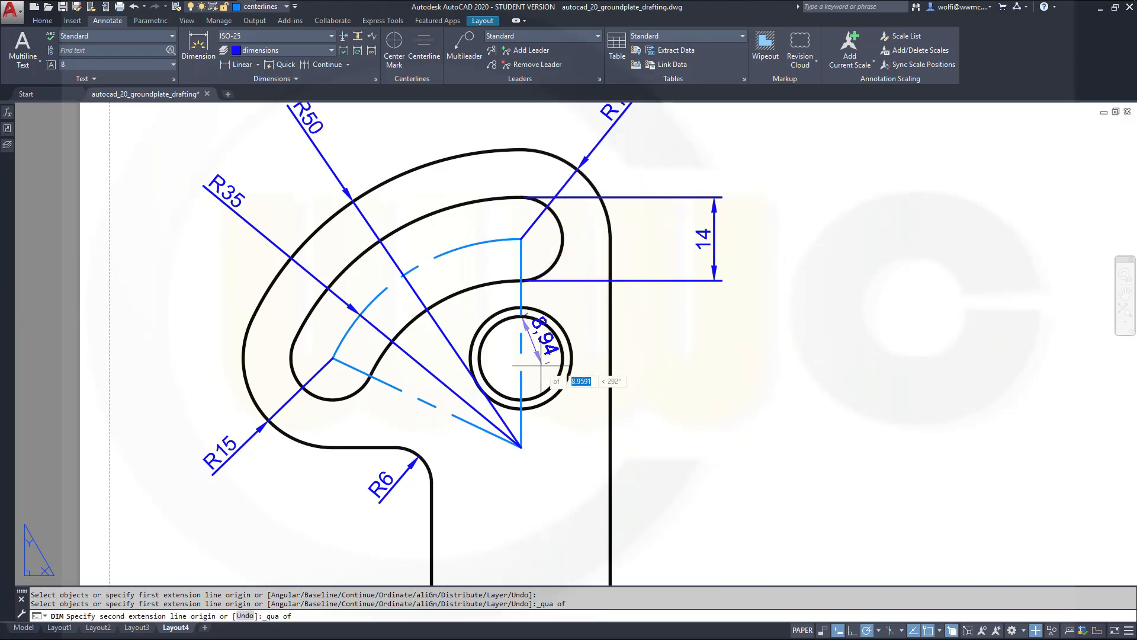
pyautogui.click(521, 399)
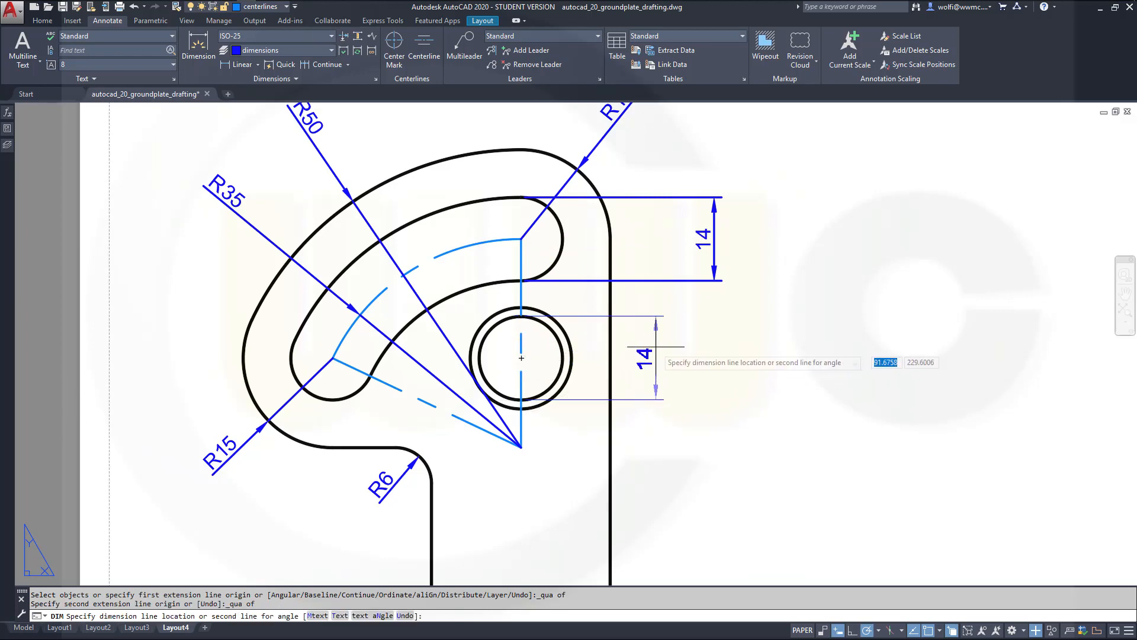
pyautogui.click(715, 329)
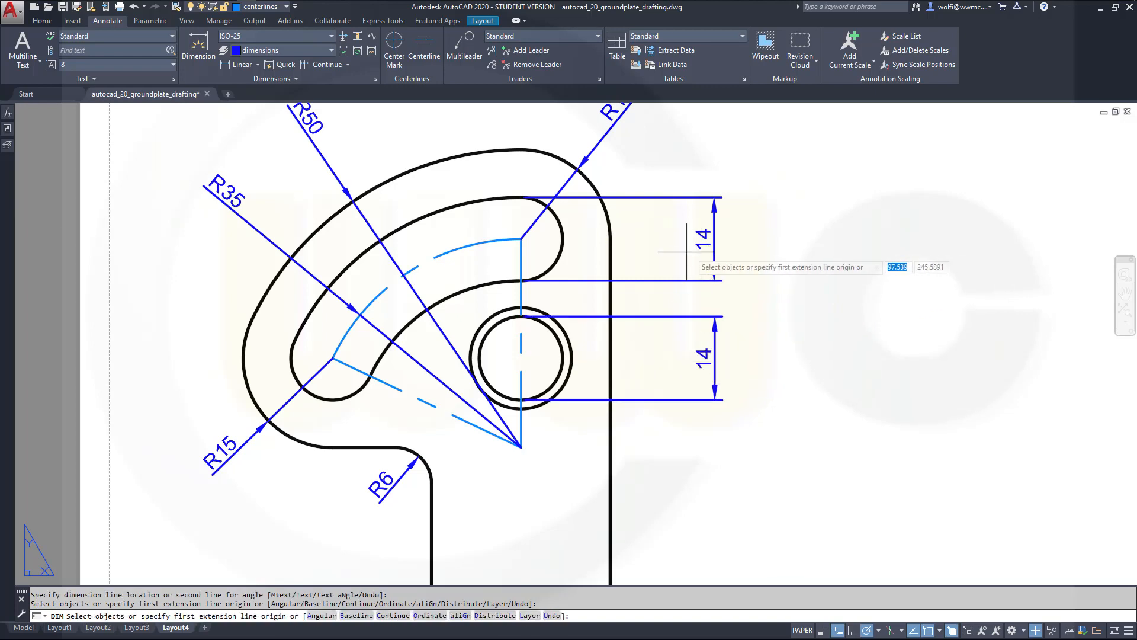
# Dimension the vertical distance from the hole's center to the slot arc's center point, placed outside the hole's diameter dimension.
pyautogui.write('c')
pyautogui.press('Return')
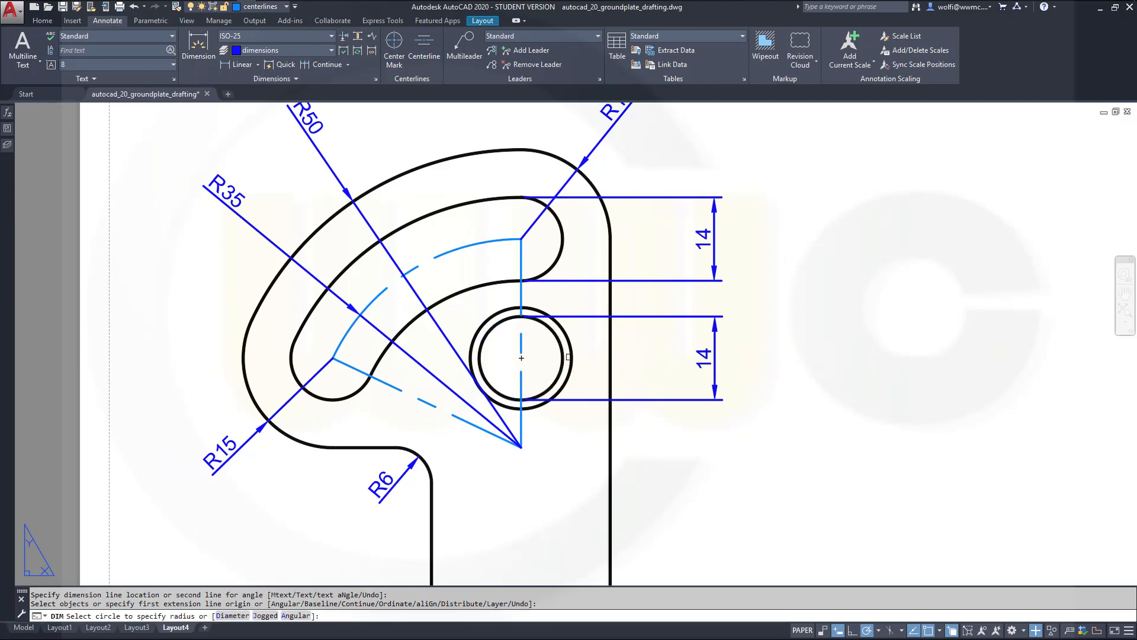
pyautogui.keyDown('shift'); pyautogui.rightClick(618, 336); pyautogui.keyUp('shift')
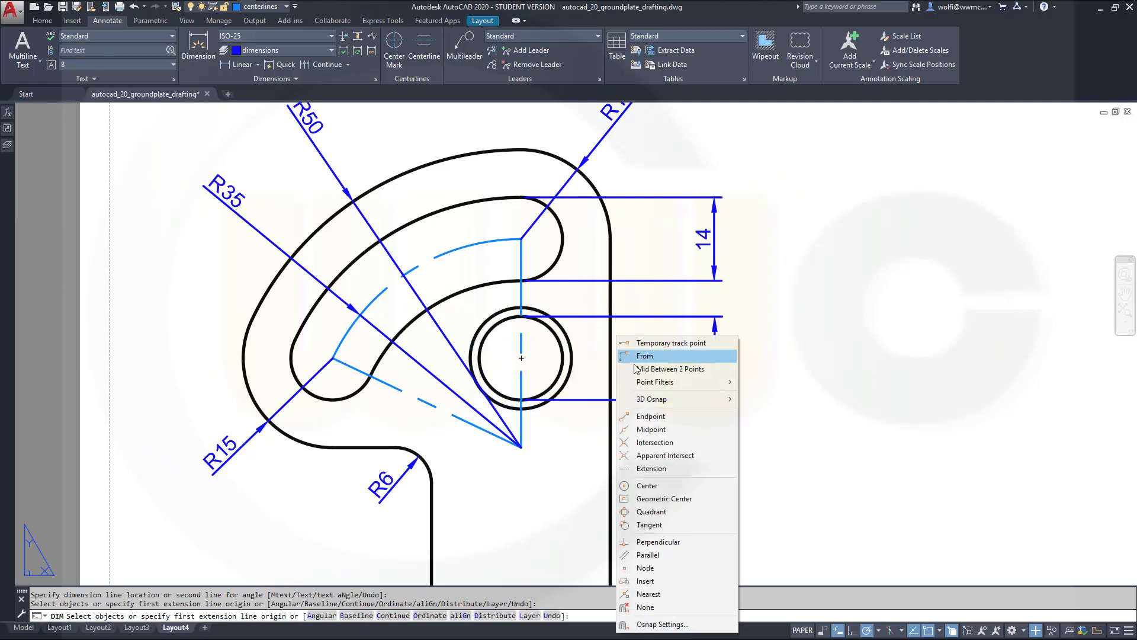
pyautogui.click(647, 485)
pyautogui.click(558, 369)
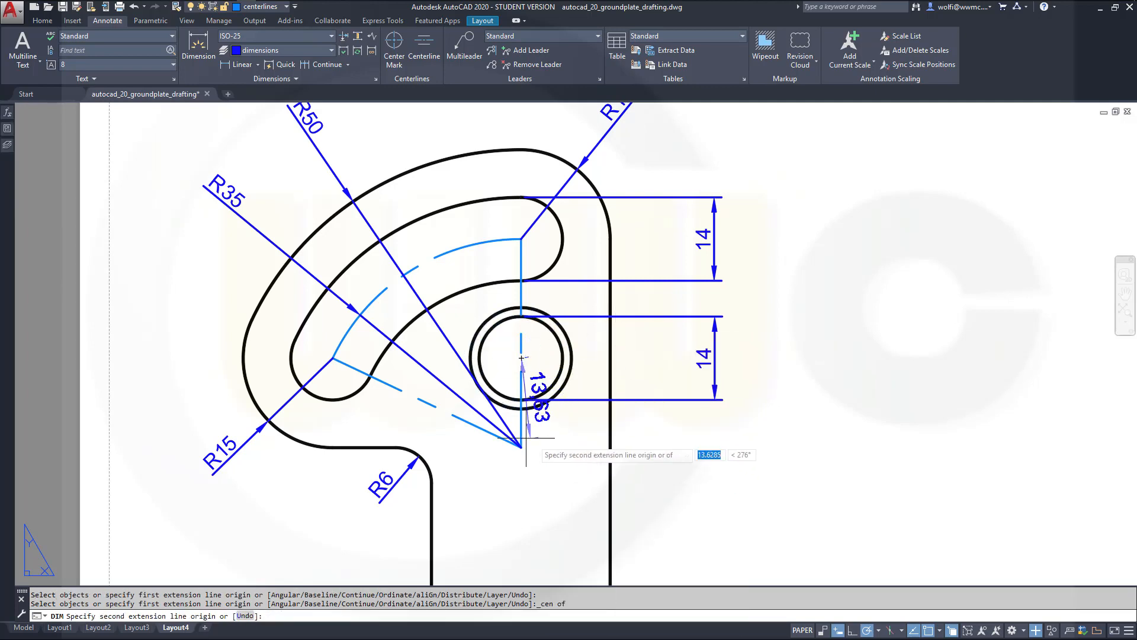
pyautogui.keyDown('shift'); pyautogui.rightClick(498, 485); pyautogui.keyUp('shift')
pyautogui.click(536, 342)
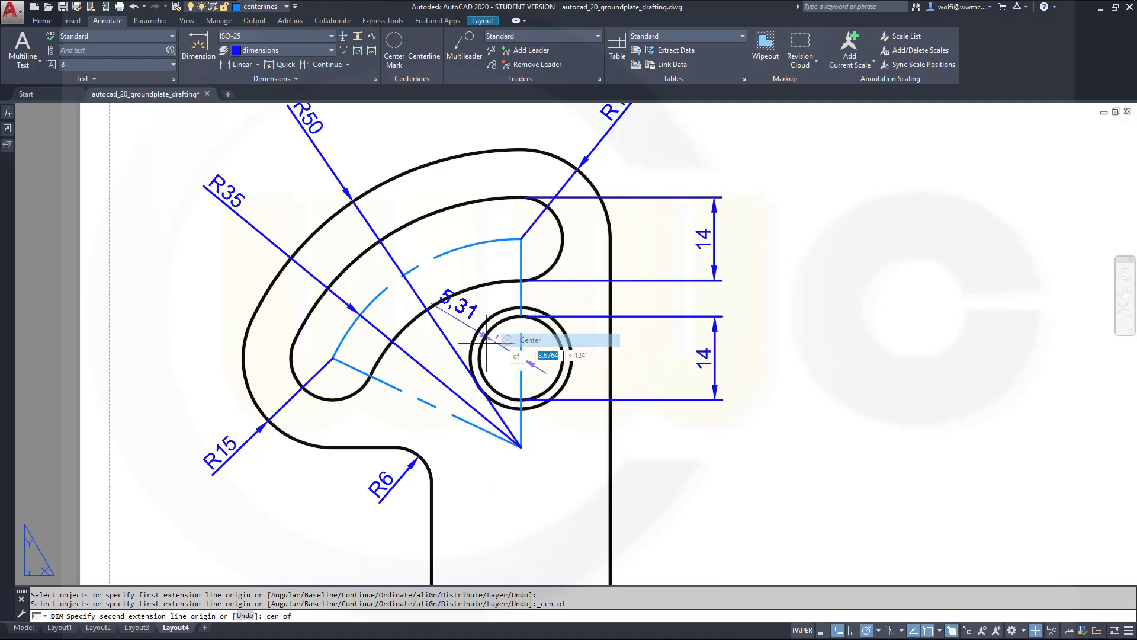
pyautogui.click(412, 325)
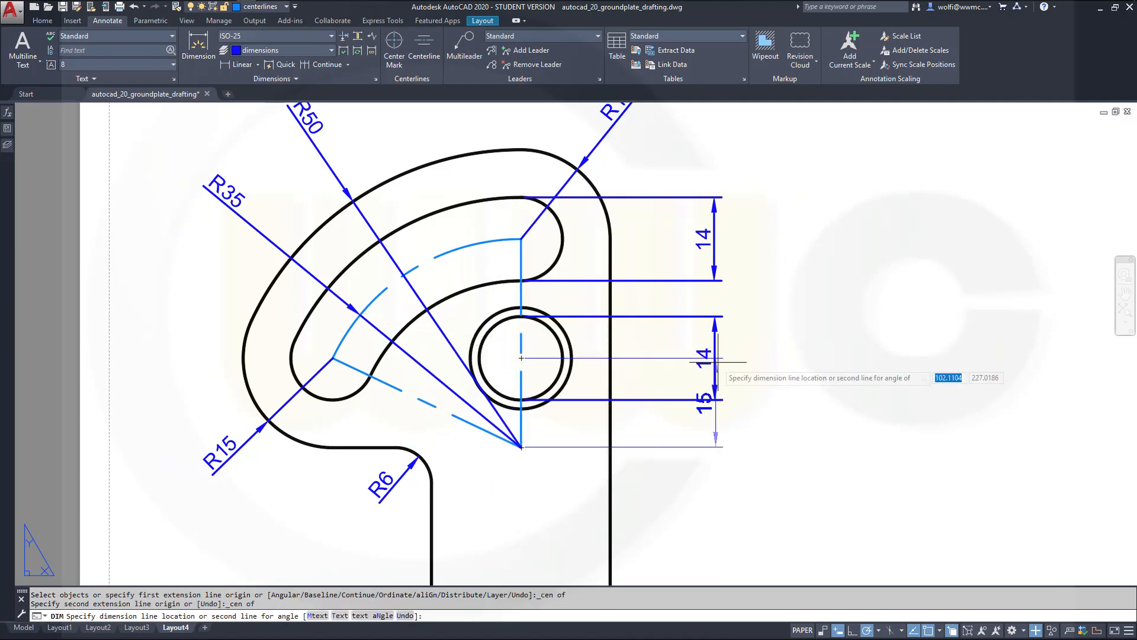
pyautogui.click(791, 365)
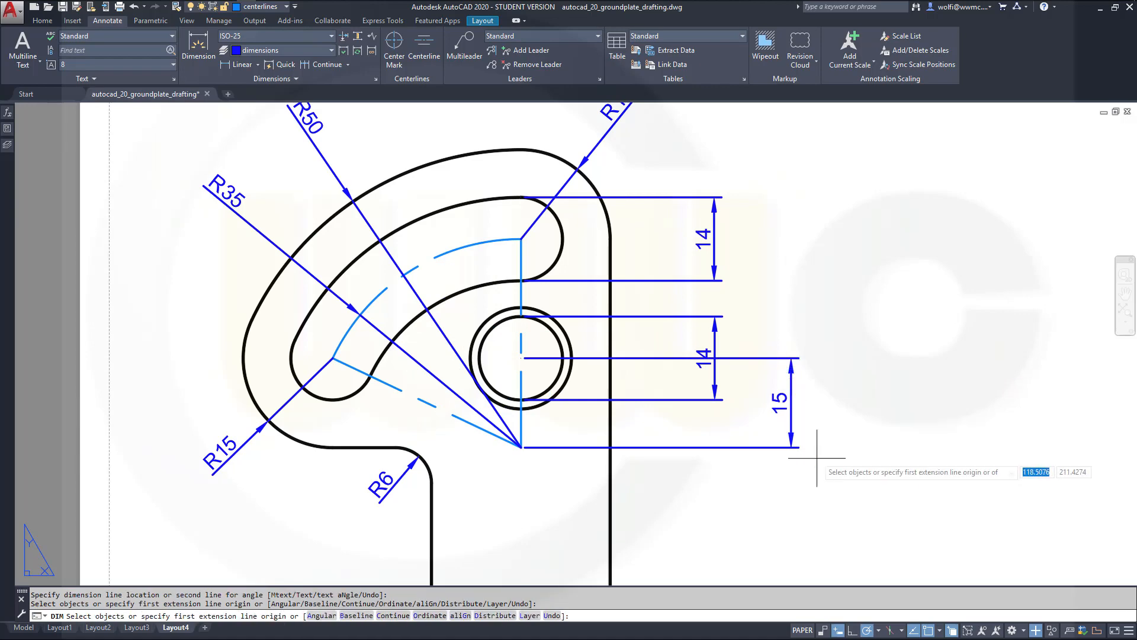
# Dimension the lever's overall height from the top of the head to the handle's lower quadrant, placed outermost to the right of the lever.
pyautogui.scroll(-6, 809, 503)
pyautogui.scroll(6, 812, 510)
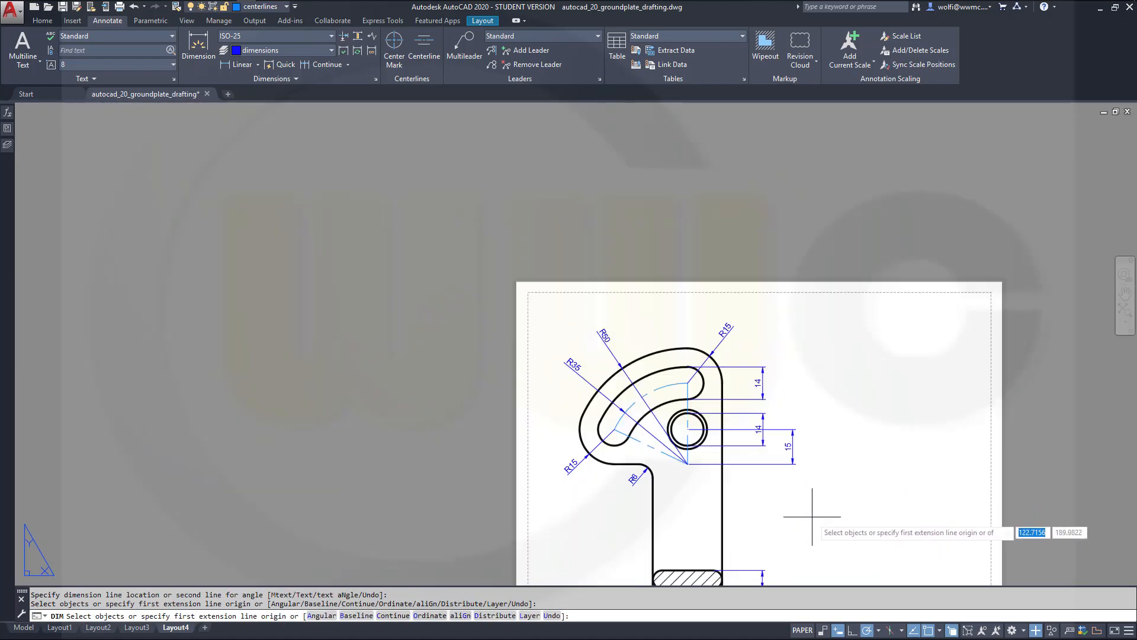
pyautogui.scroll(-2, 688, 322)
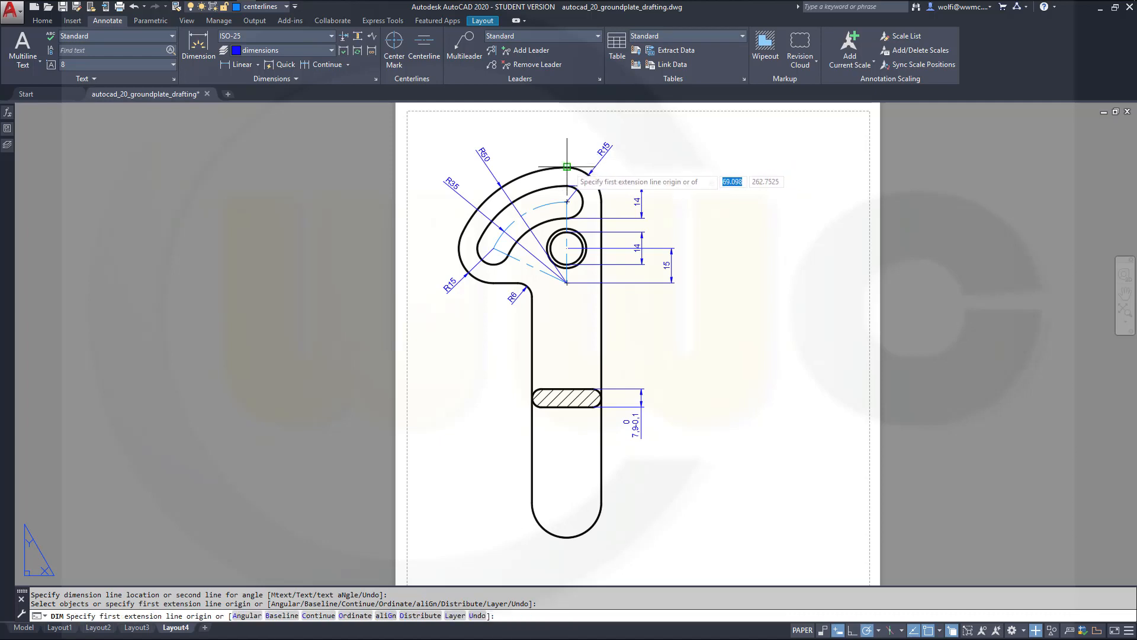
pyautogui.click(567, 201)
pyautogui.keyDown('shift'); pyautogui.rightClick(672, 483); pyautogui.keyUp('shift')
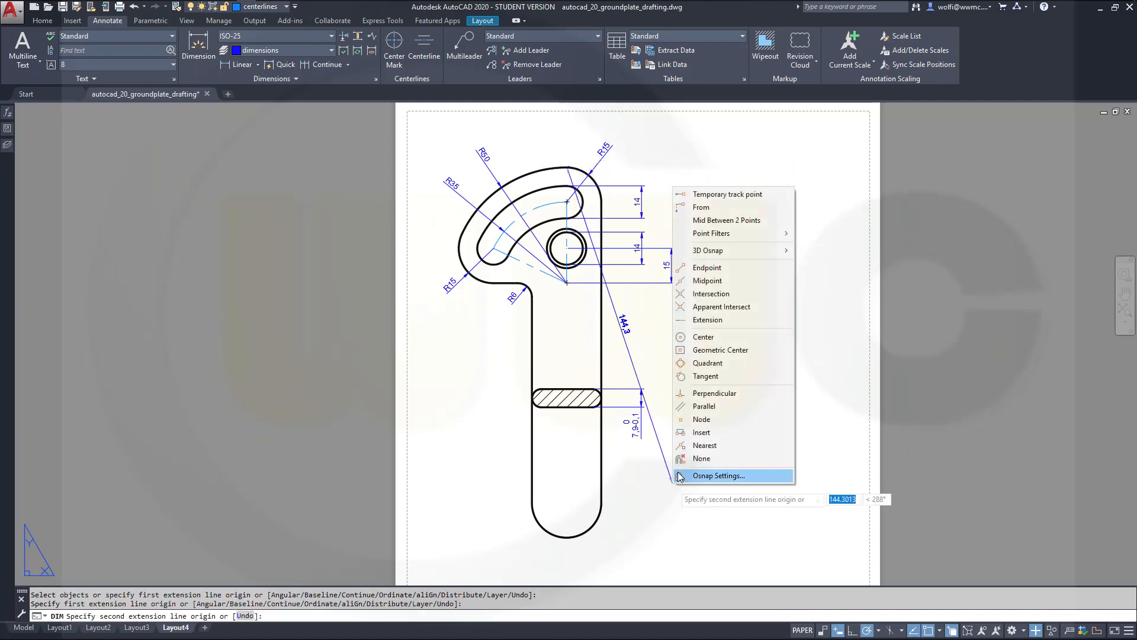
pyautogui.click(699, 363)
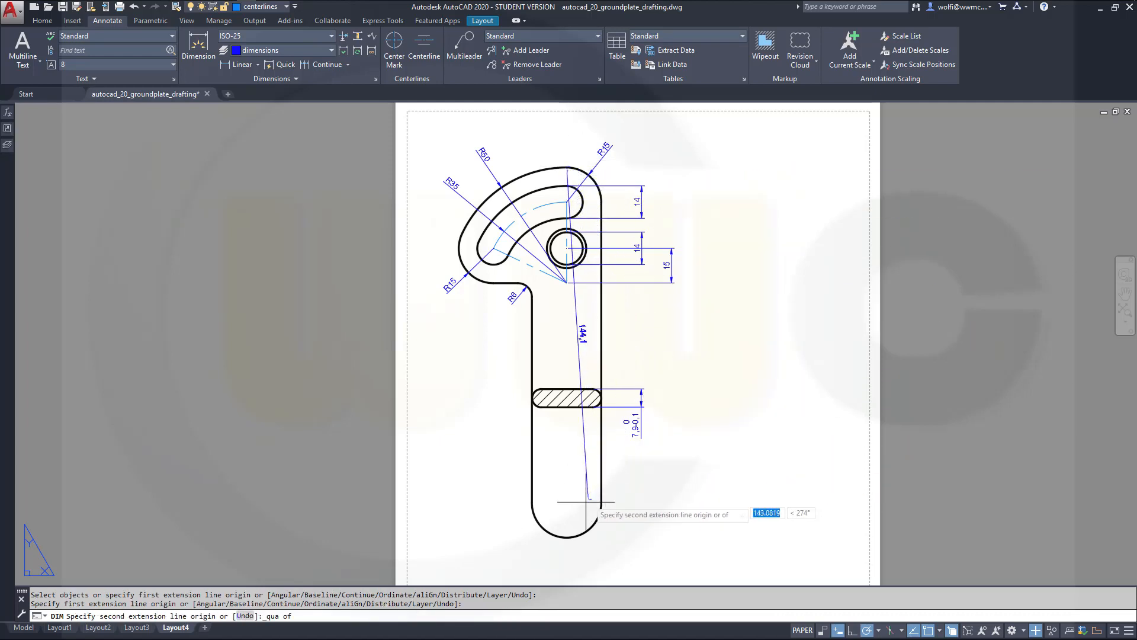
pyautogui.click(567, 537)
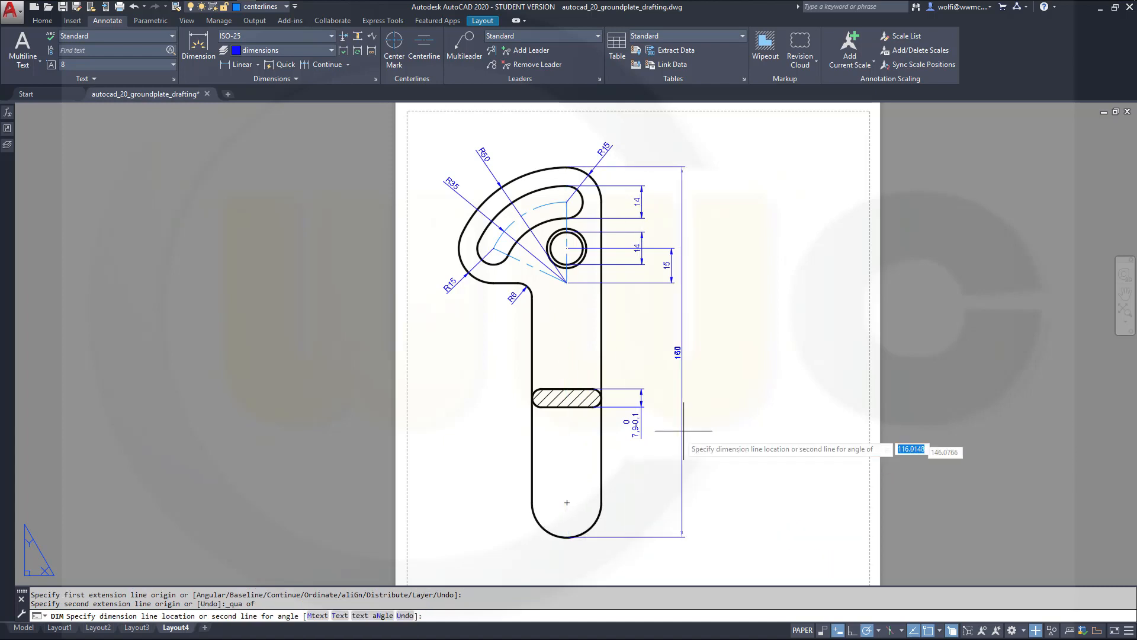
pyautogui.click(704, 430)
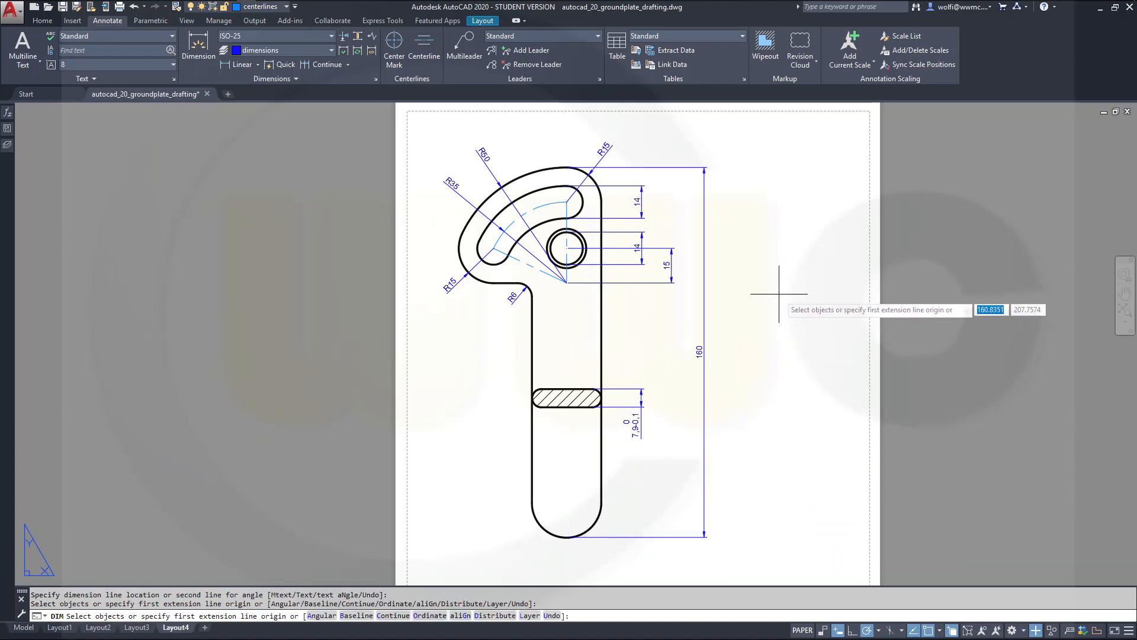
# Dimension the vertical distance from the handle's lower quadrant to the hole's center, placed just inside the overall height dimension.
pyautogui.keyDown('shift'); pyautogui.rightClick(551, 467); pyautogui.keyUp('shift')
pyautogui.click(583, 345)
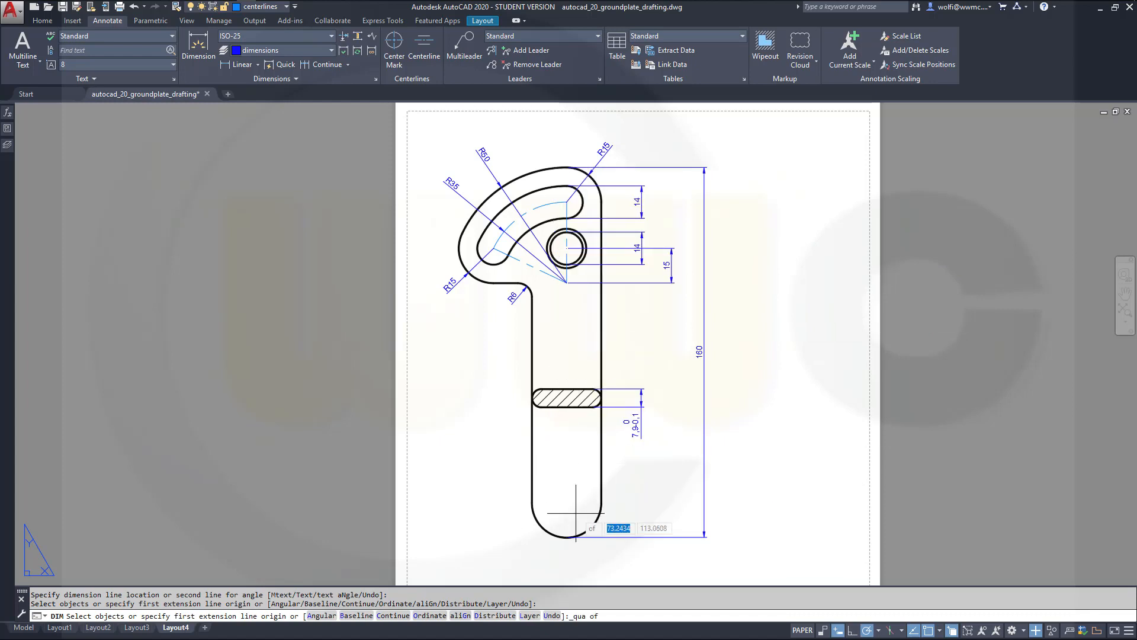
pyautogui.click(567, 537)
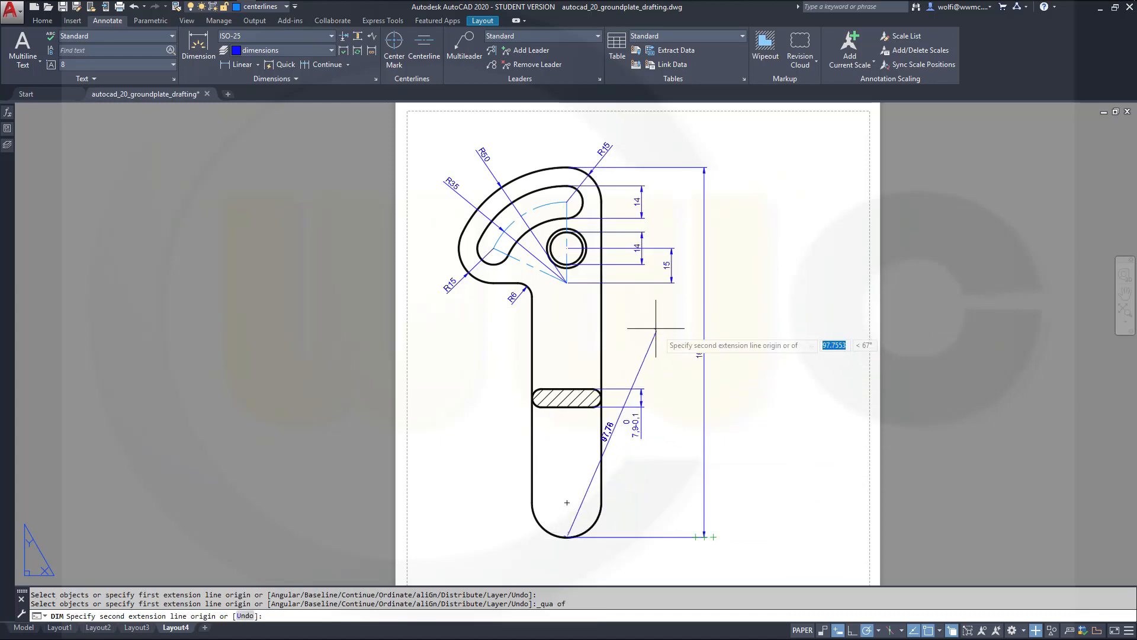
pyautogui.keyDown('shift'); pyautogui.rightClick(629, 309); pyautogui.keyUp('shift')
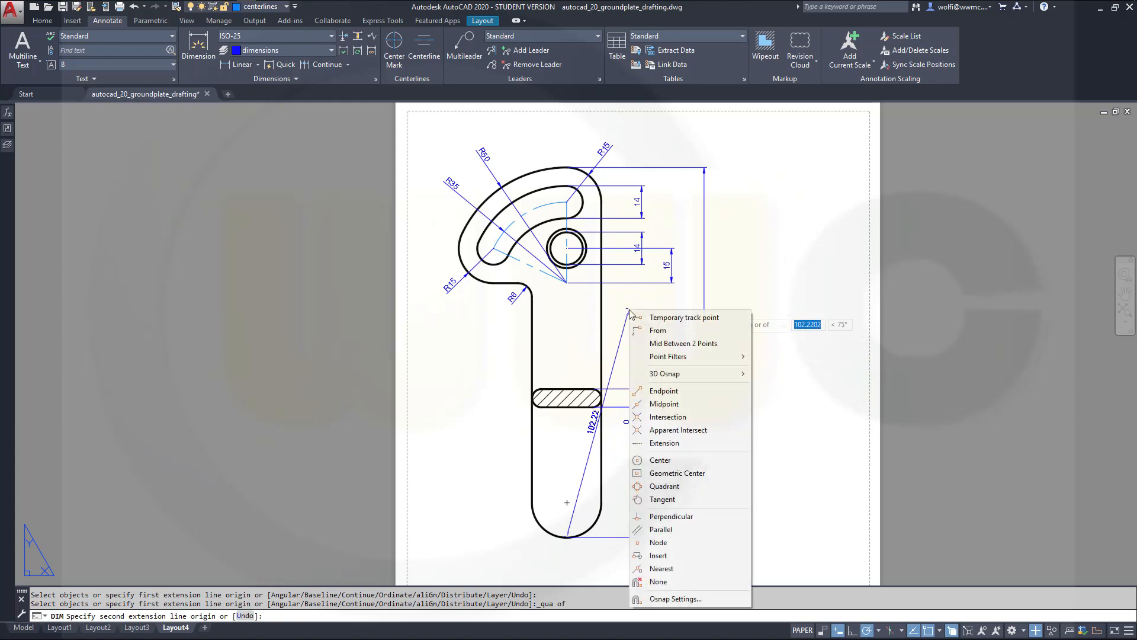
pyautogui.click(659, 460)
pyautogui.scroll(4, 565, 267)
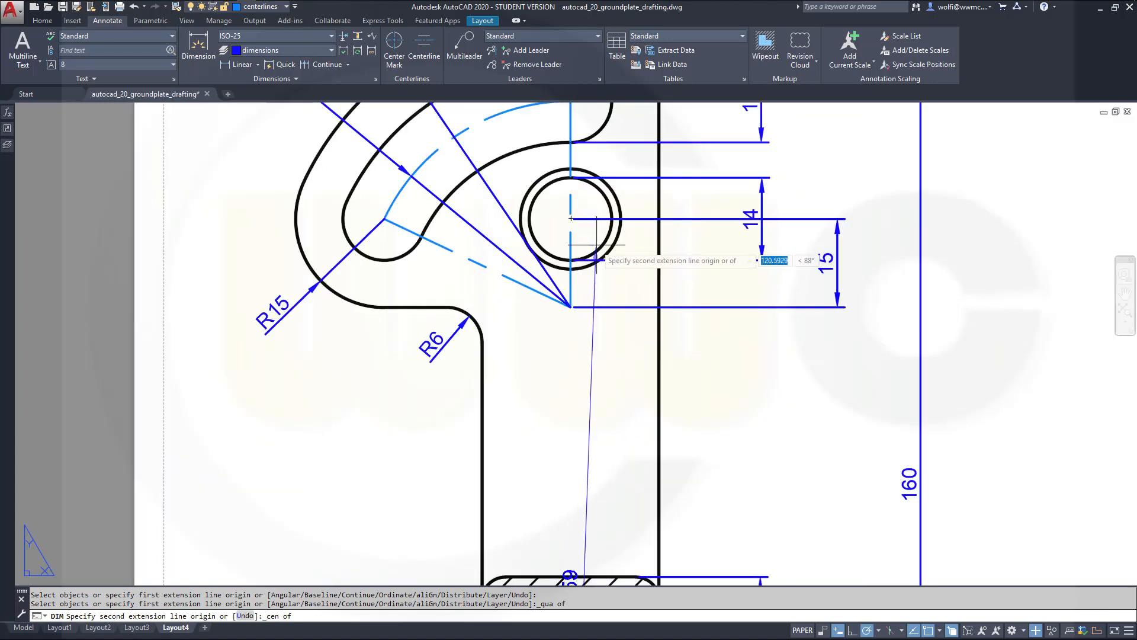
pyautogui.click(598, 247)
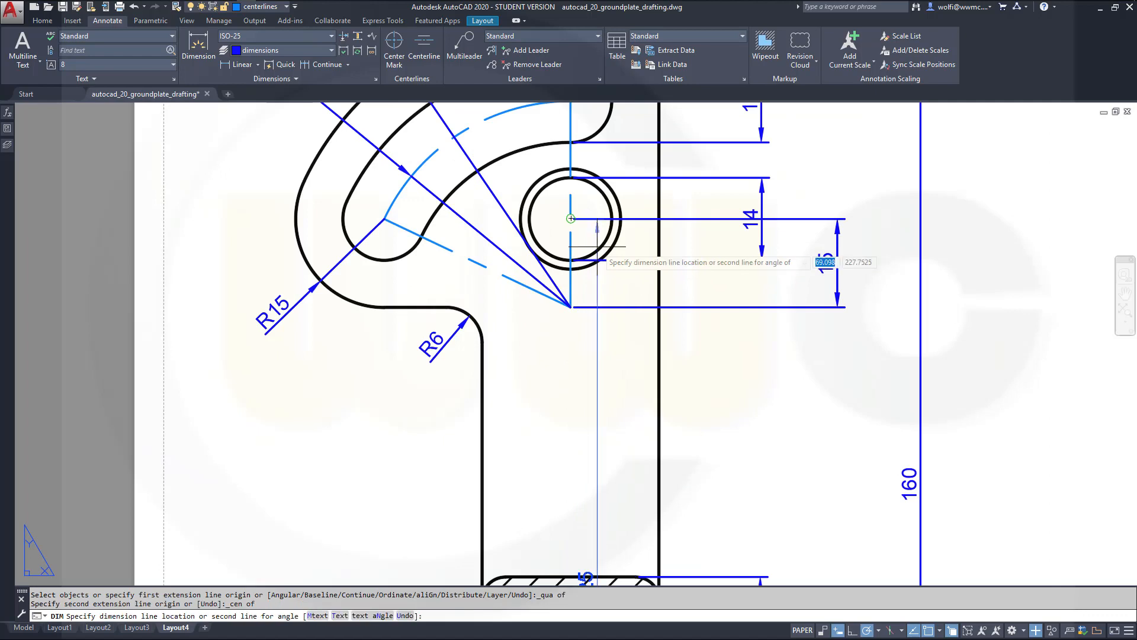
pyautogui.click(877, 290)
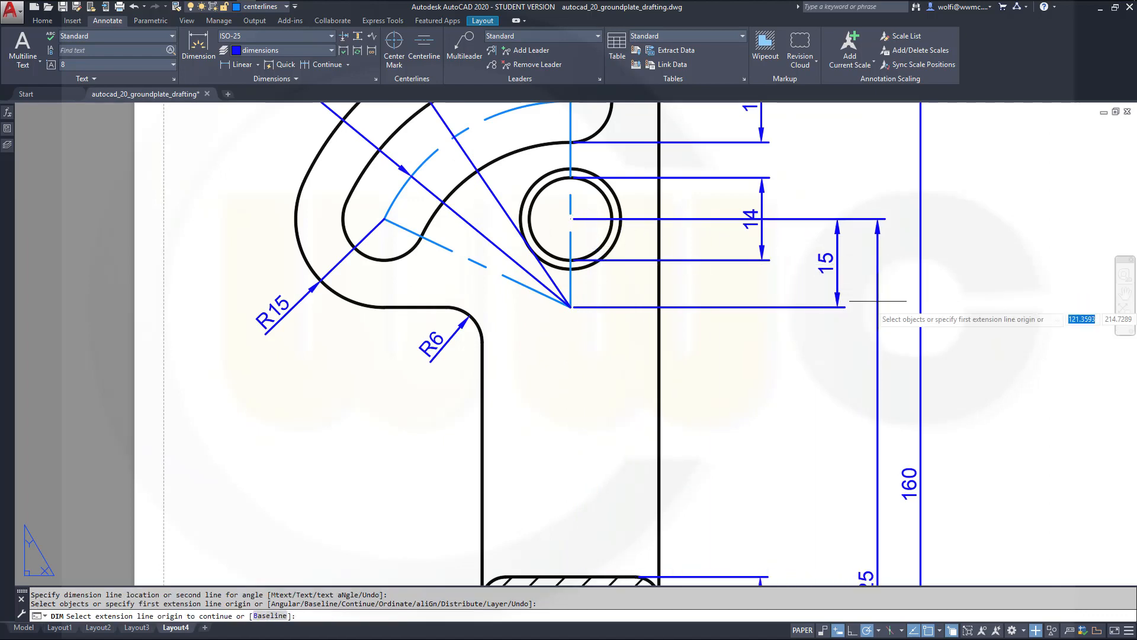
pyautogui.press('Return')
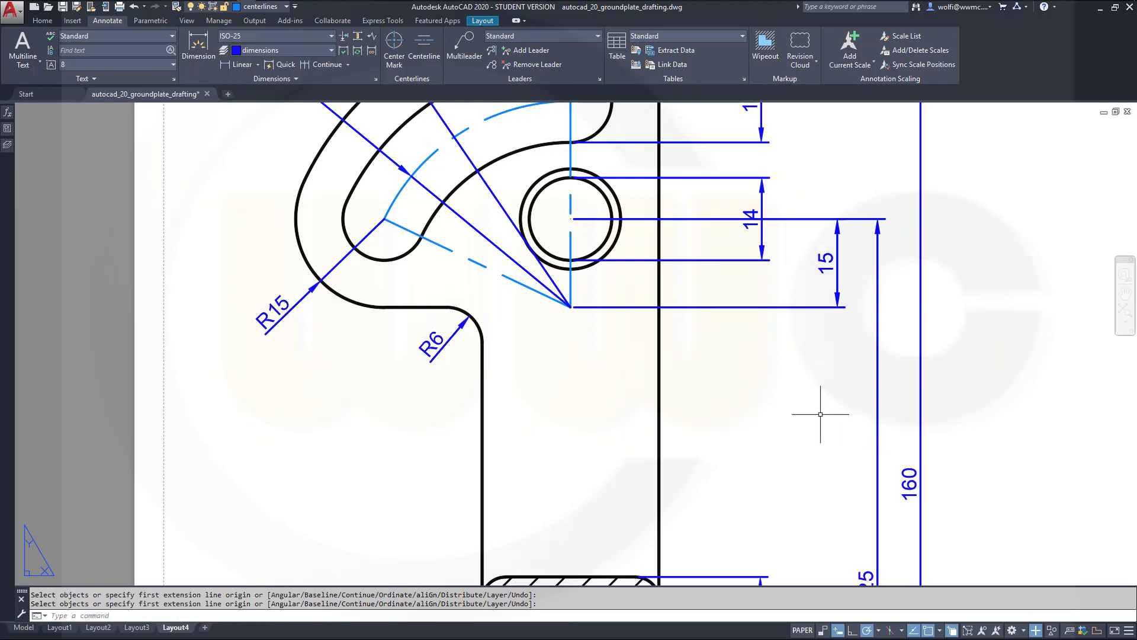
# Move the hole-to-handle-end dimension slightly closer to the lever, with its text level with the overall height's text.
pyautogui.scroll(-5, 825, 438)
pyautogui.click(846, 498)
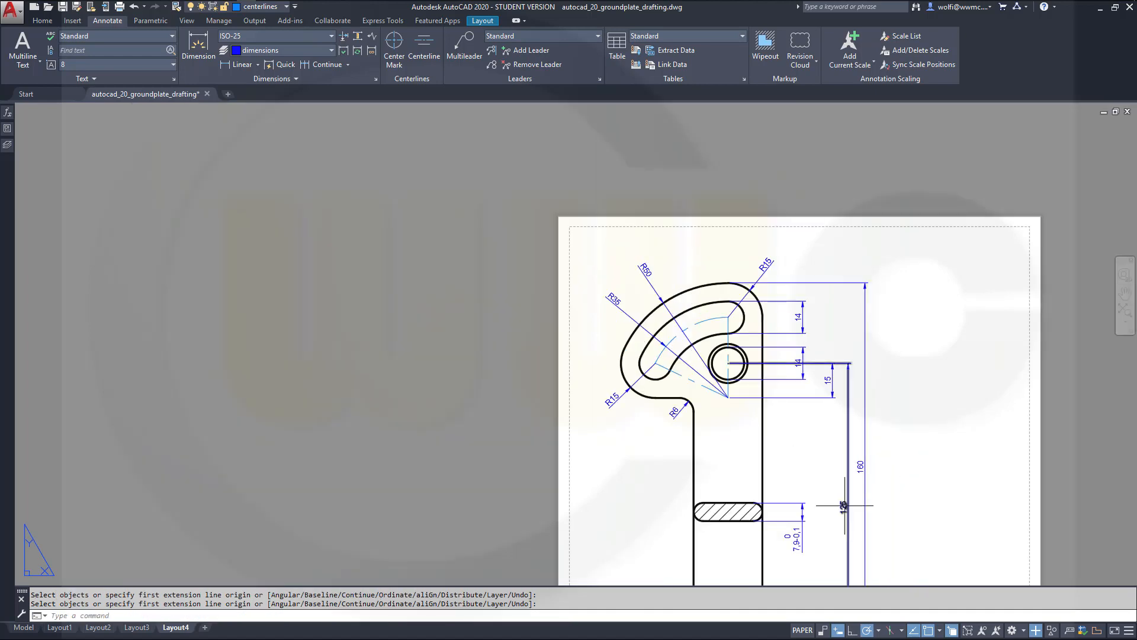
pyautogui.click(844, 506)
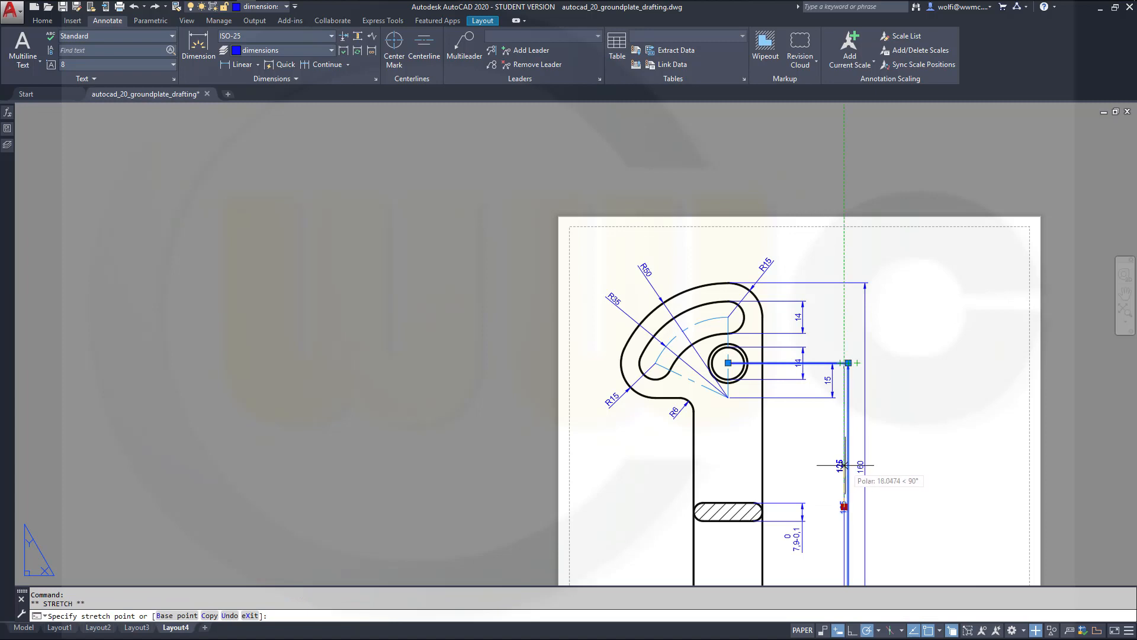
pyautogui.click(841, 465)
pyautogui.press('Escape')
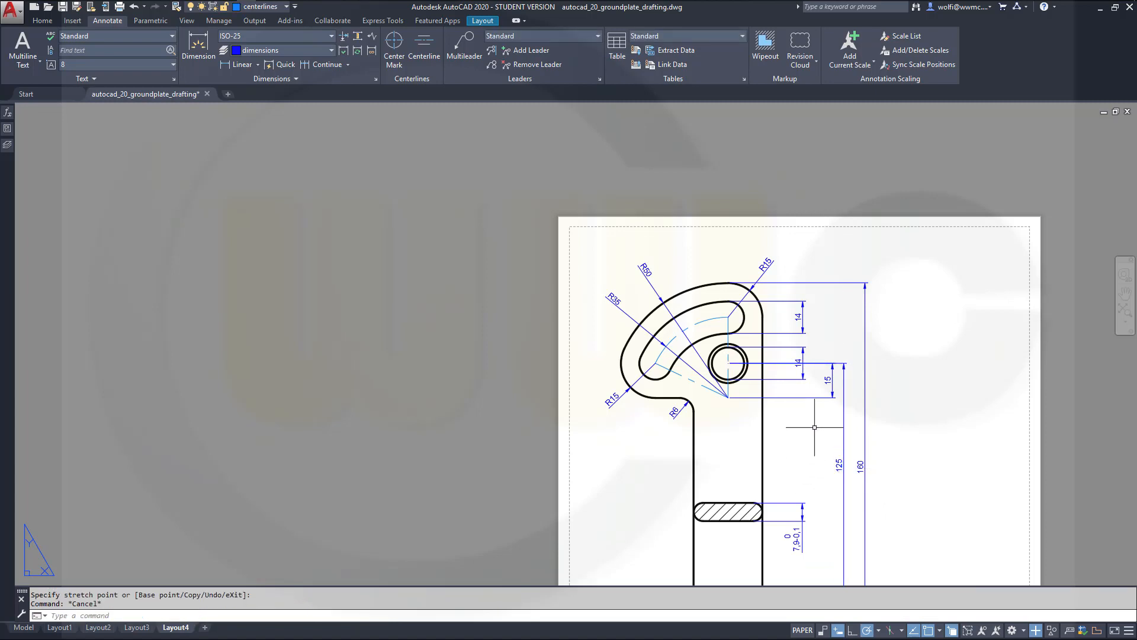
# Dimension the handle's width between its two long parallel edges, placed below the rounded end.
pyautogui.moveTo(815, 428); pyautogui.dragTo(805, 295, button='middle')
pyautogui.scroll(2, 752, 276)
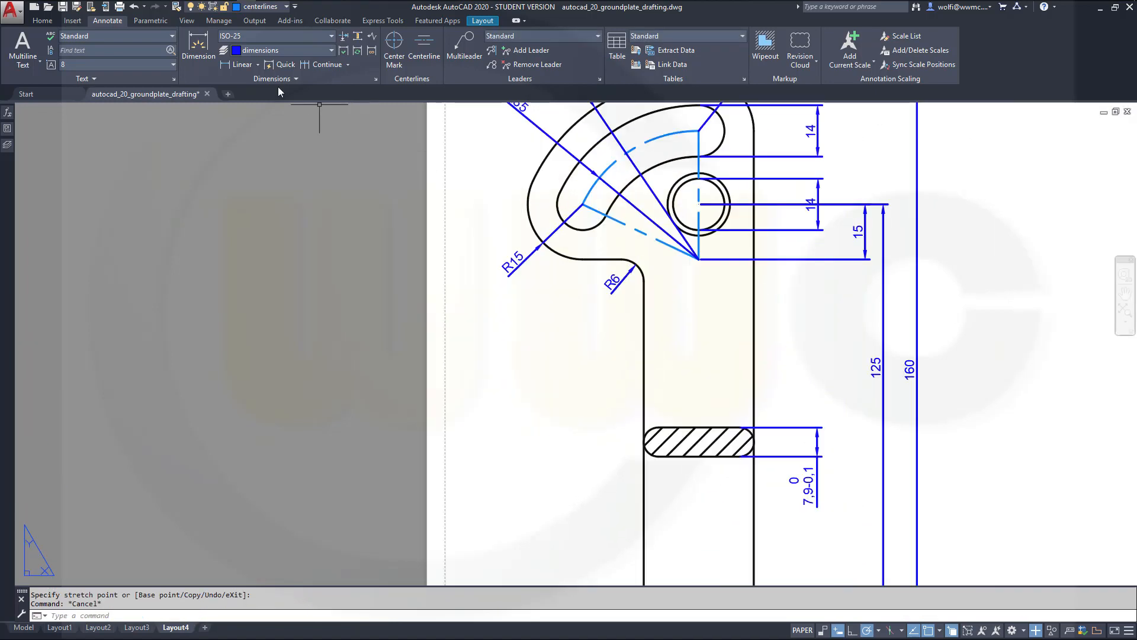
pyautogui.click(213, 45)
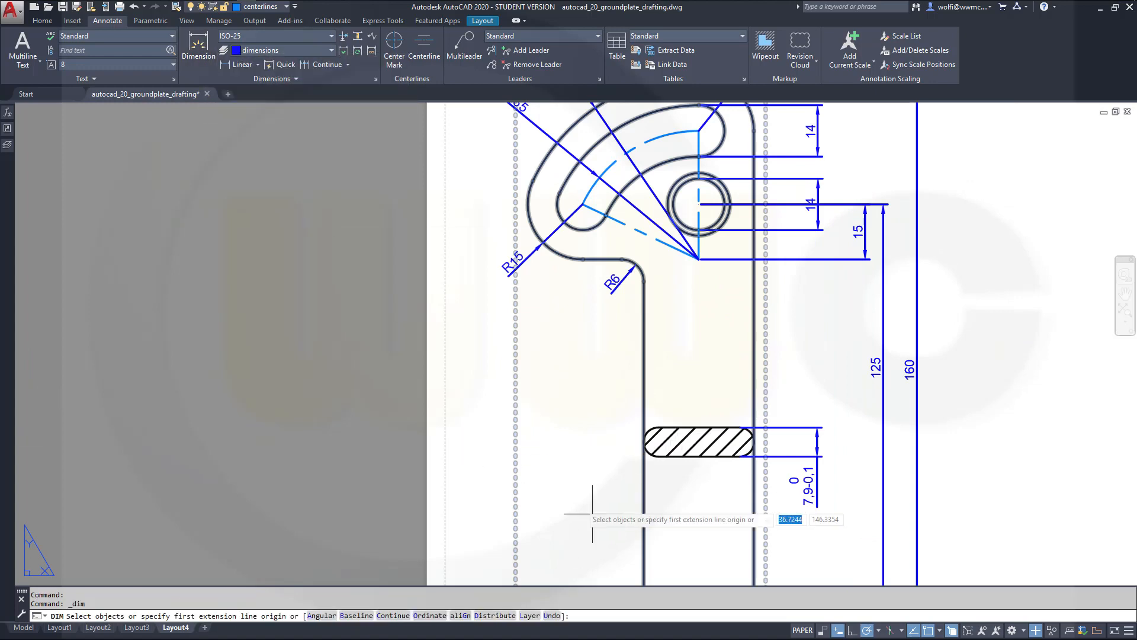
pyautogui.moveTo(686, 507); pyautogui.dragTo(667, 381, button='middle')
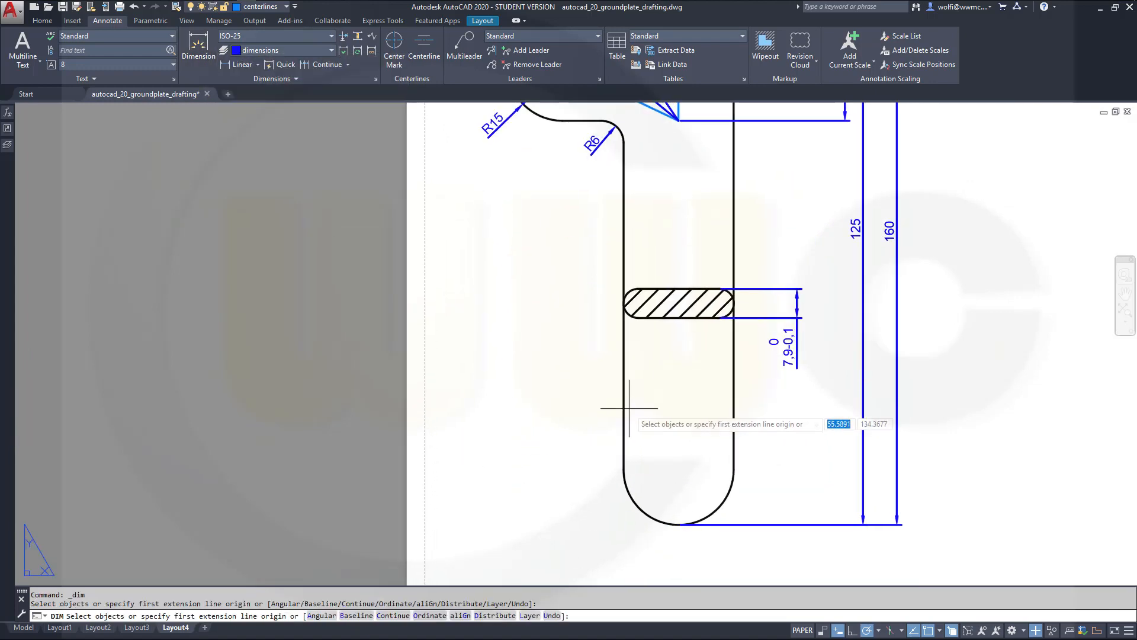
pyautogui.click(624, 409)
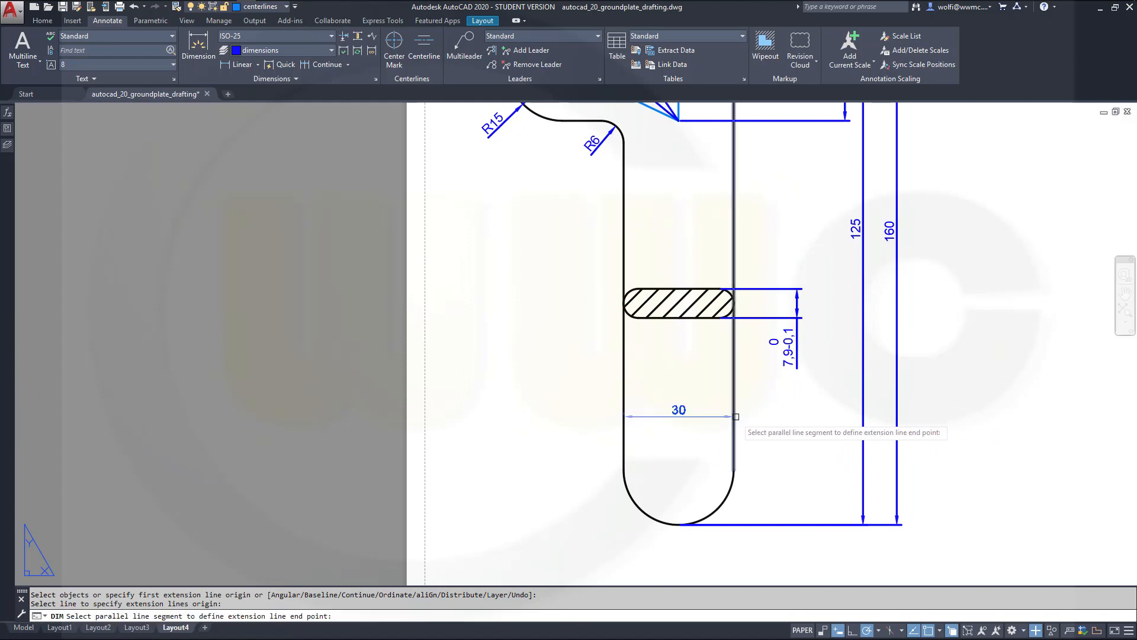
pyautogui.click(736, 415)
pyautogui.click(829, 563)
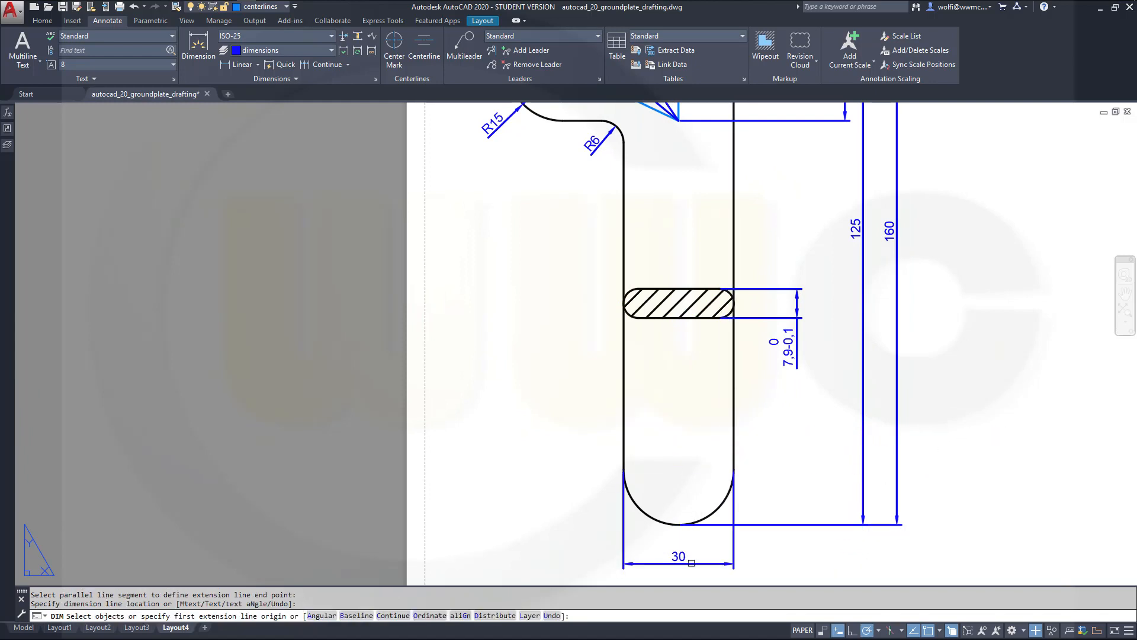
pyautogui.press('Return')
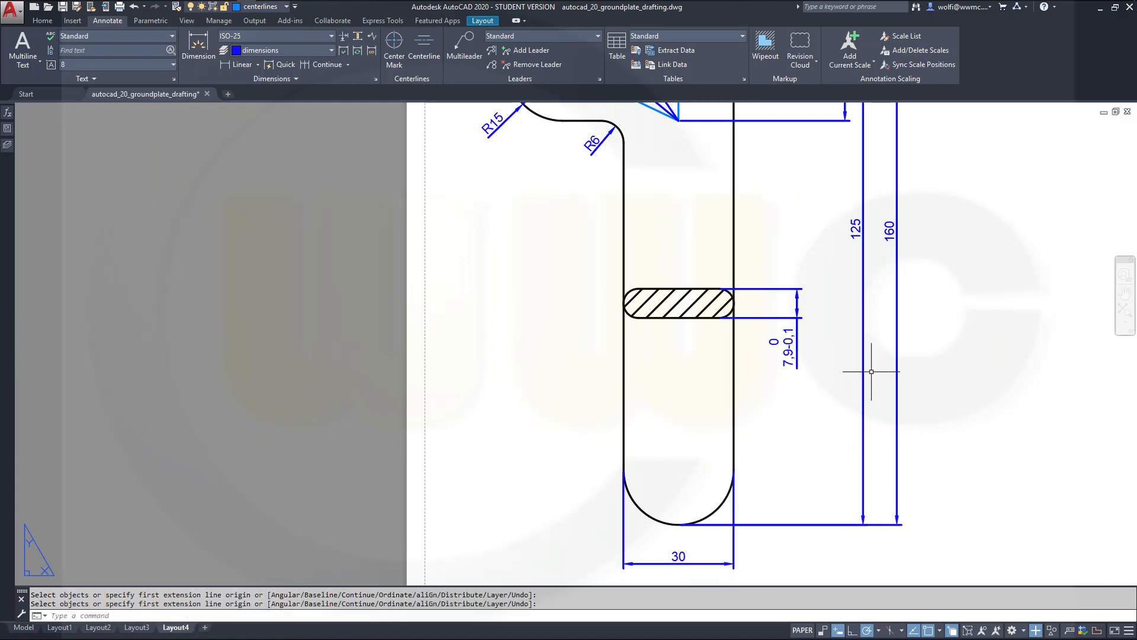
# Add multiple dimension breaks to the overall height, hole-to-handle-end and 15 mm dimensions, using the slot width and upper R15 dimensions as breaking objects.
pyautogui.moveTo(871, 371); pyautogui.dragTo(812, 537, button='middle')
pyautogui.scroll(2, 826, 237)
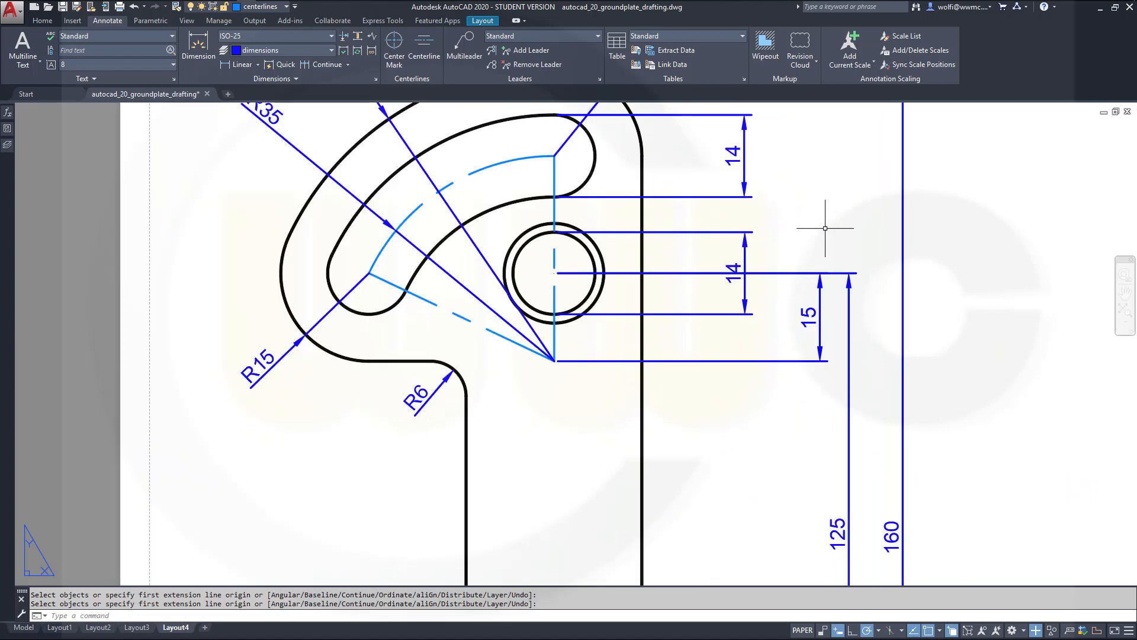
pyautogui.scroll(-2, 825, 231)
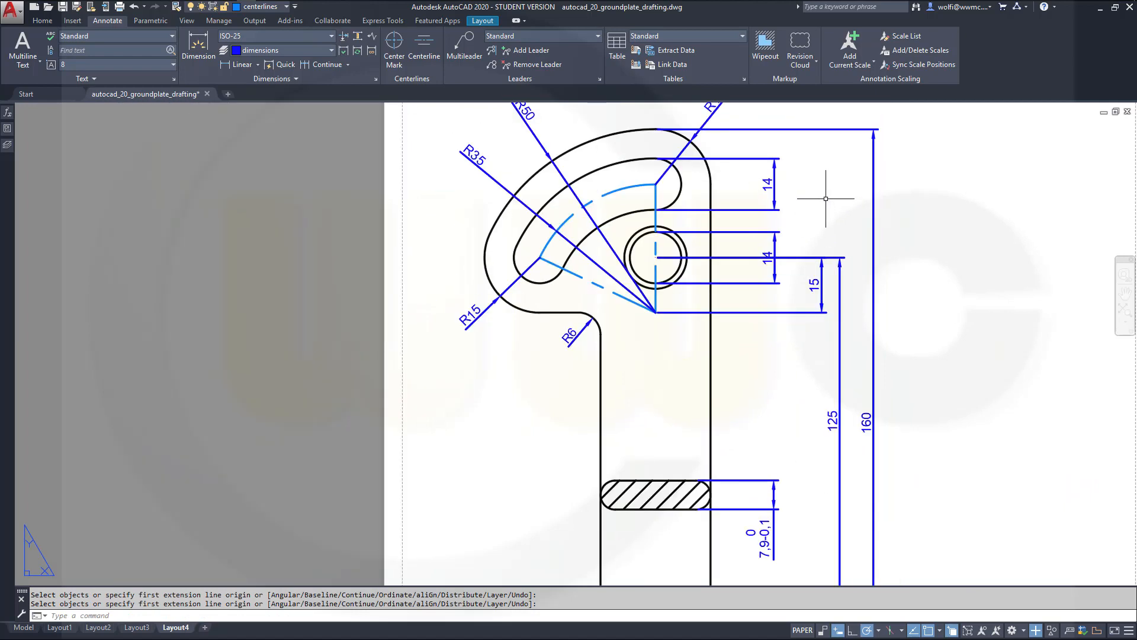
pyautogui.moveTo(826, 198); pyautogui.dragTo(813, 270, button='middle')
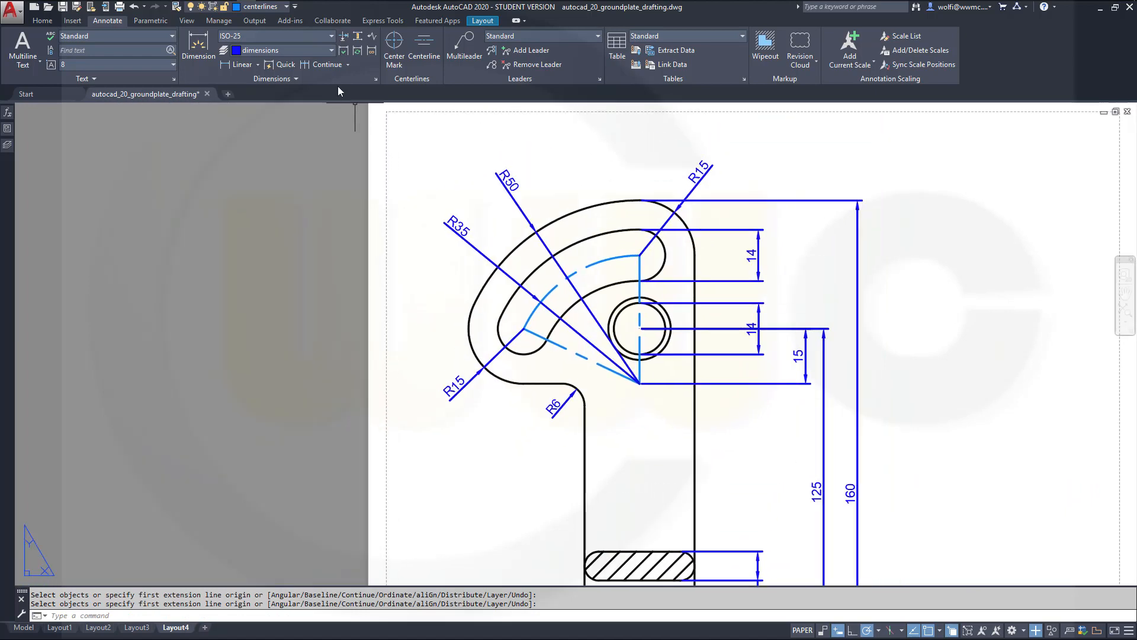
pyautogui.click(344, 38)
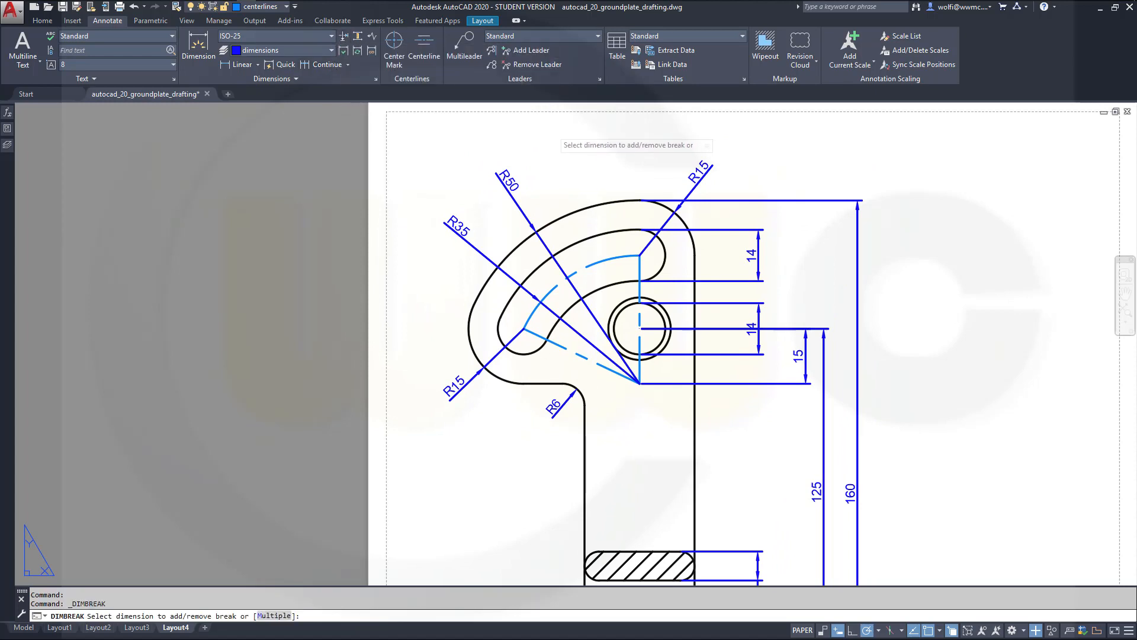
pyautogui.rightClick(552, 131)
pyautogui.click(579, 187)
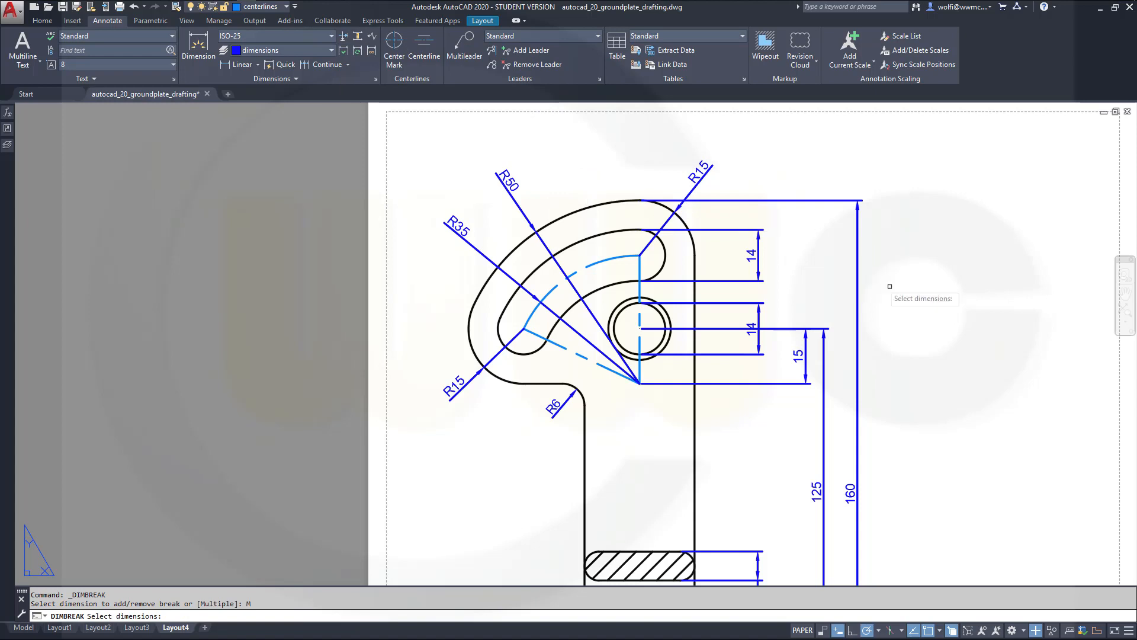
pyautogui.moveTo(910, 344); pyautogui.dragTo(891, 285, button='middle')
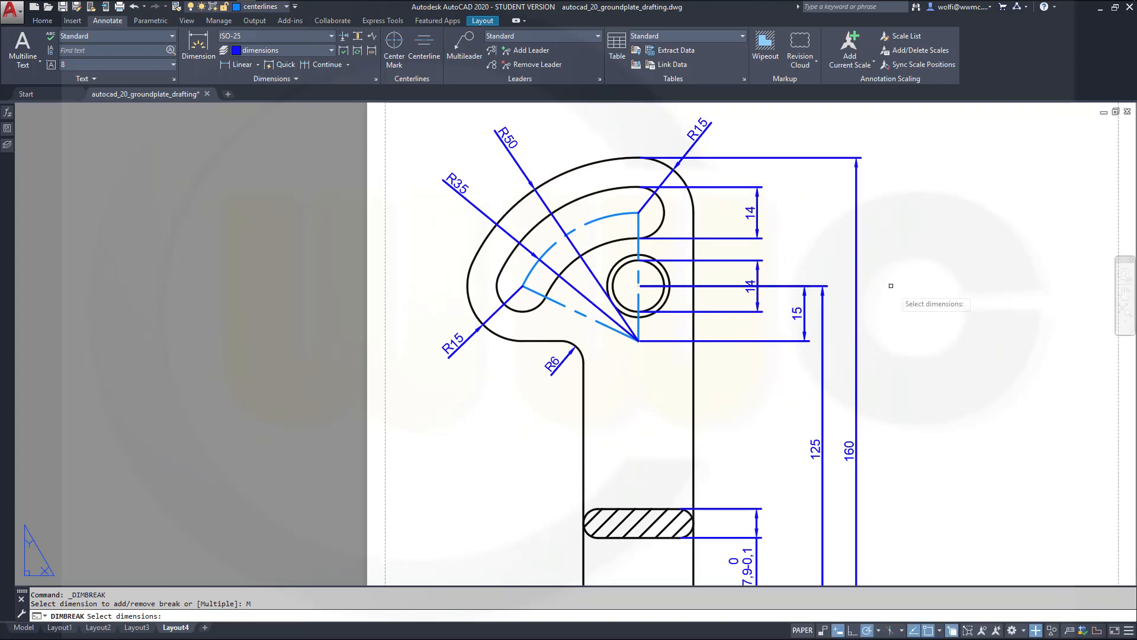
pyautogui.click(855, 267)
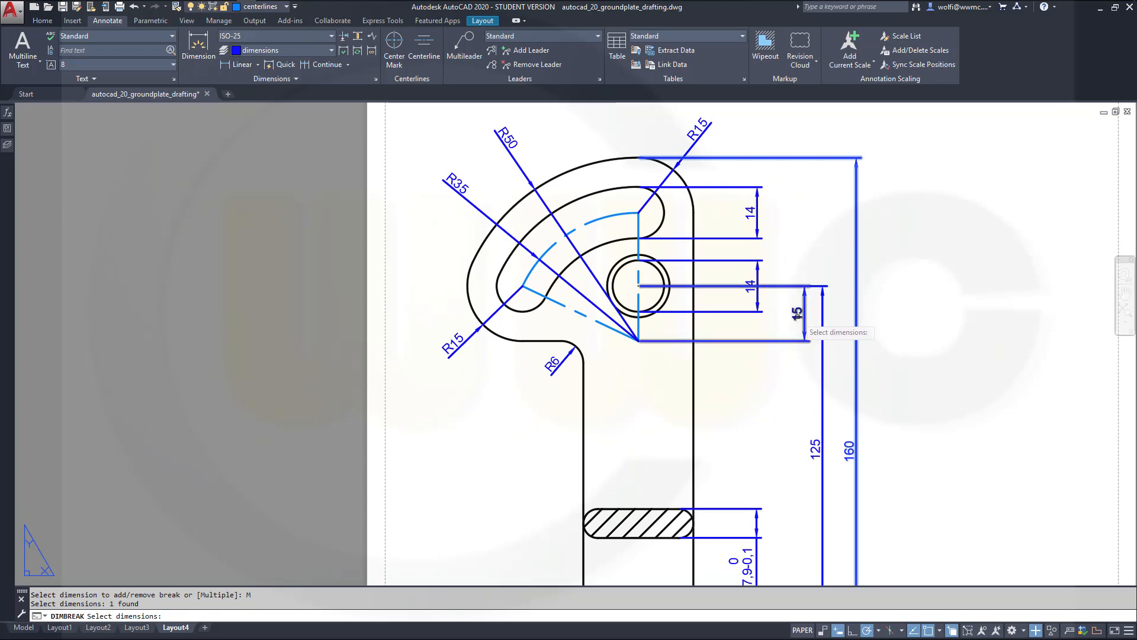
pyautogui.click(821, 343)
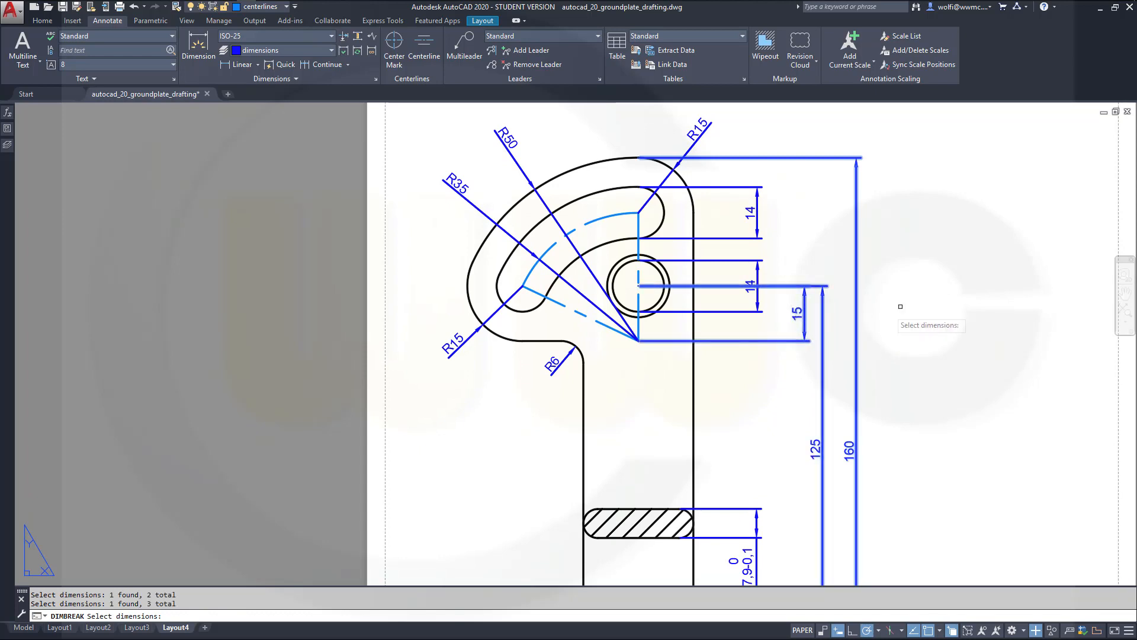
pyautogui.press('Return')
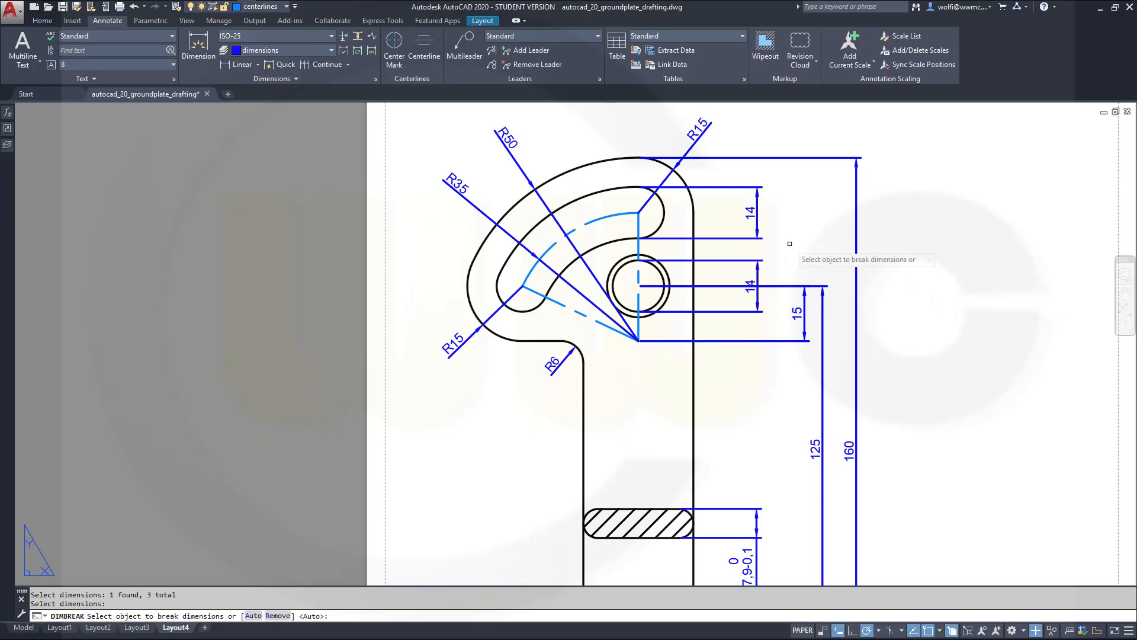
pyautogui.click(751, 210)
pyautogui.click(697, 136)
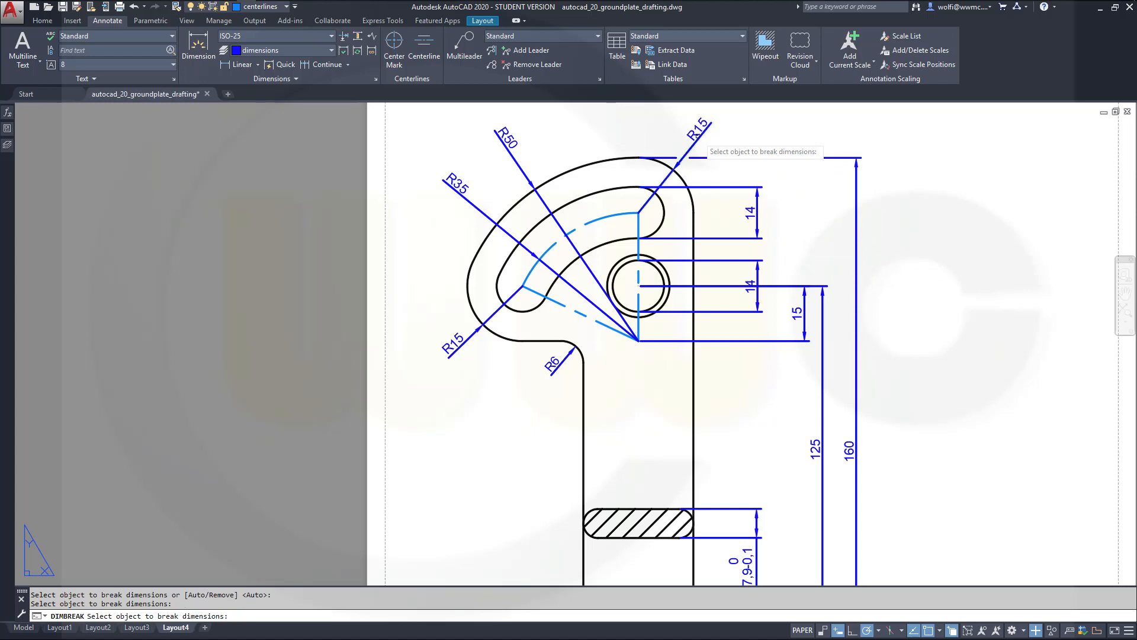
# Break the selected dimensions' extension lines around the hole's 14 mm dimension text and finish the dimension breaks.
pyautogui.click(752, 284)
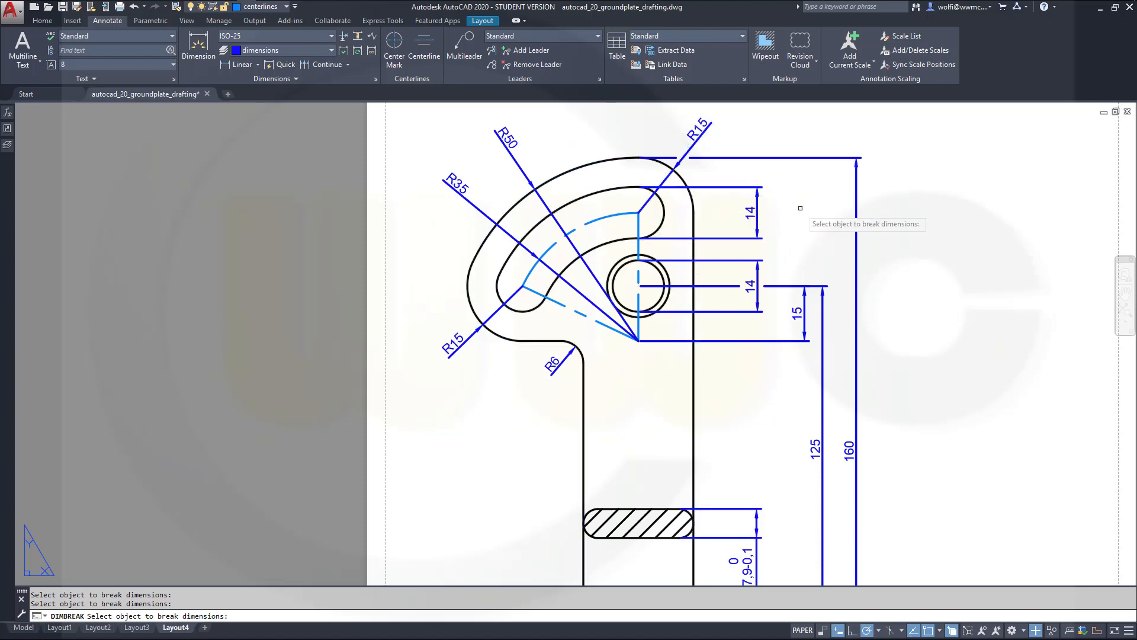
pyautogui.moveTo(885, 355)
pyautogui.mouseDown(button='middle')
pyautogui.moveTo(896, 252)
pyautogui.moveTo(880, 359)
pyautogui.mouseUp(button='middle')
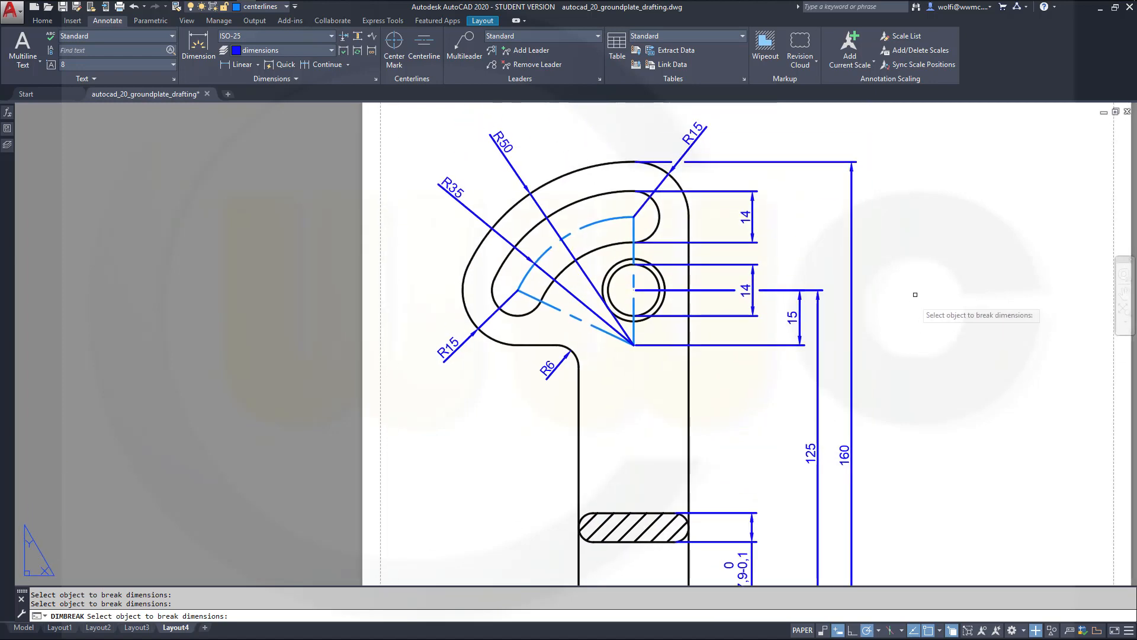
pyautogui.press('Return')
# Add an automatic dimension break to the upper R15 radius dimension where it crosses the lever's outline and slot edges.
pyautogui.rightClick(904, 247)
pyautogui.click(930, 253)
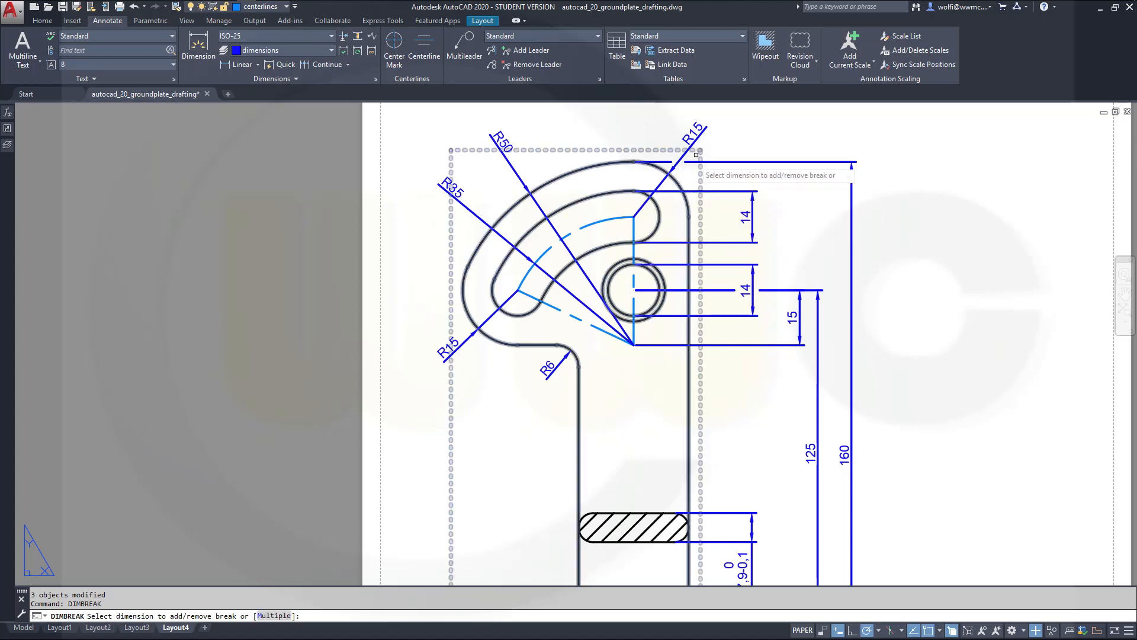
pyautogui.click(694, 129)
pyautogui.rightClick(762, 132)
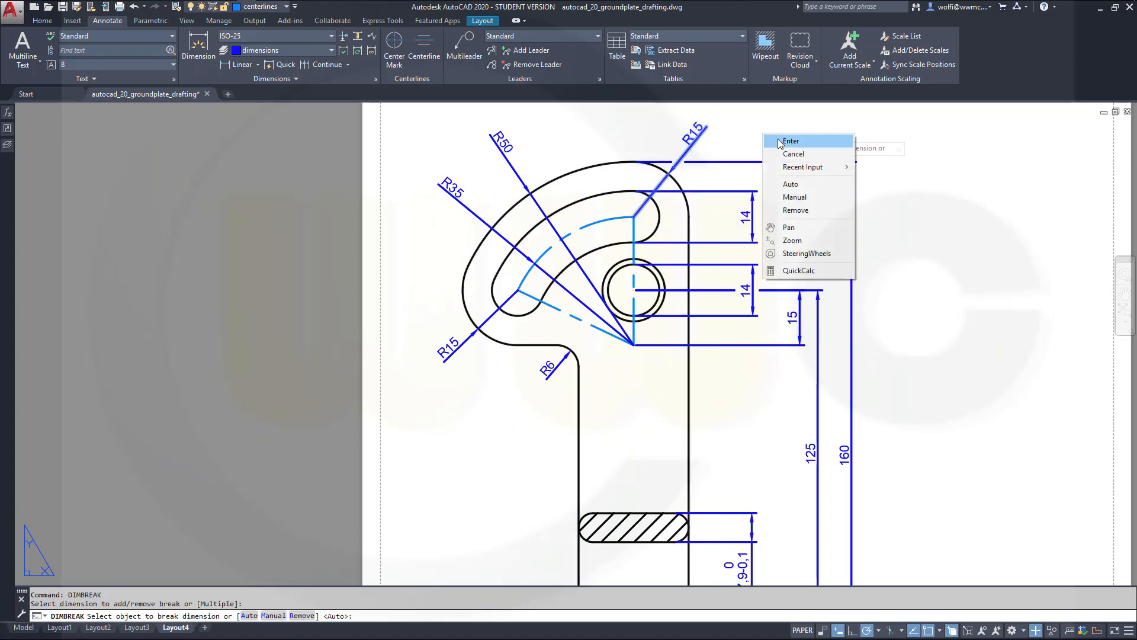
pyautogui.click(791, 141)
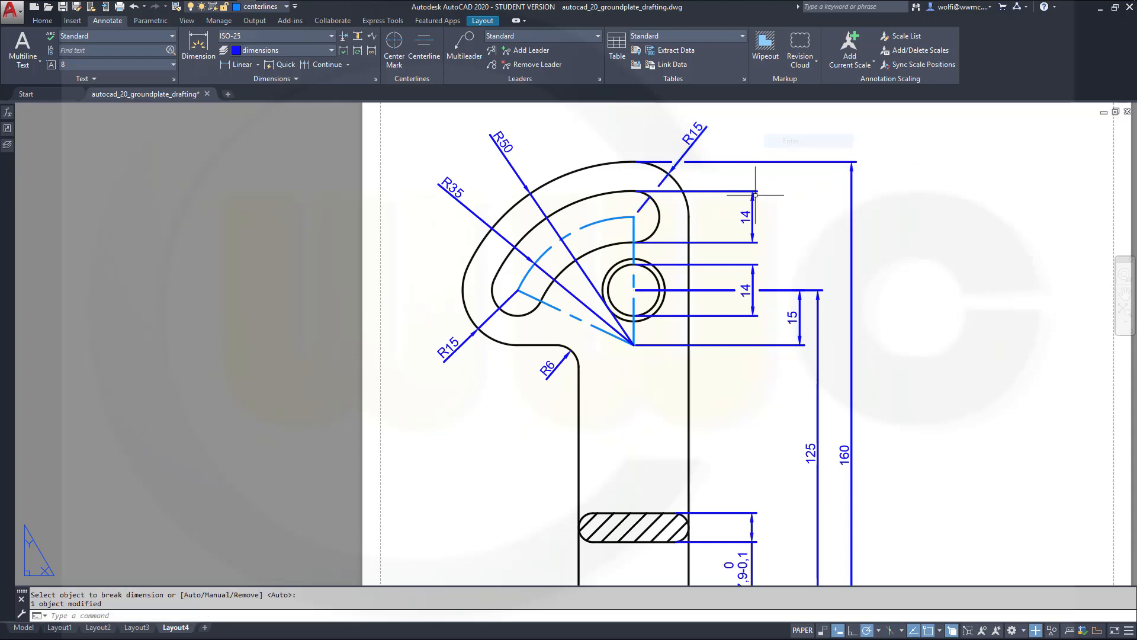
pyautogui.click(747, 213)
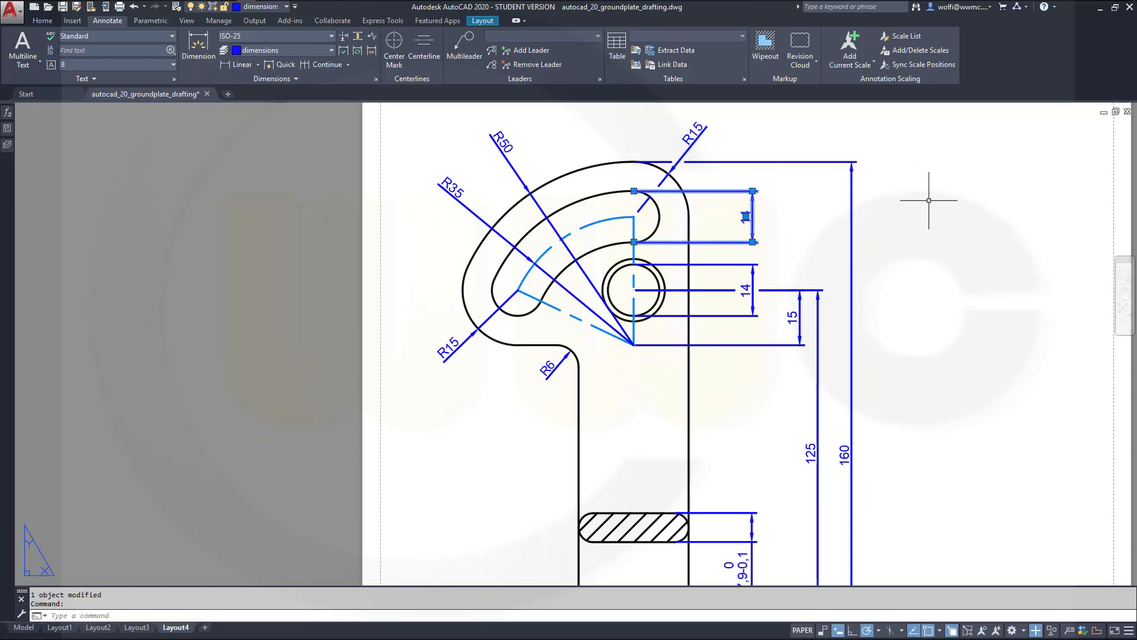
pyautogui.press('Escape')
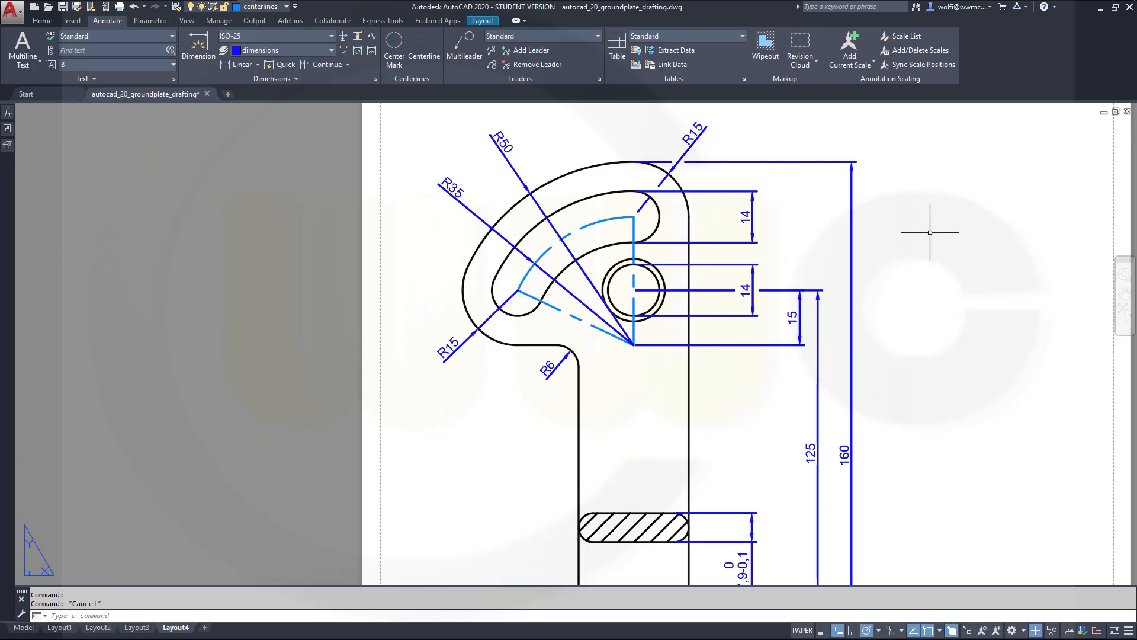
# Append the tolerance class D10 after the value in both the slot width and hole diameter dimension texts.
pyautogui.moveTo(916, 319); pyautogui.dragTo(922, 268, button='middle')
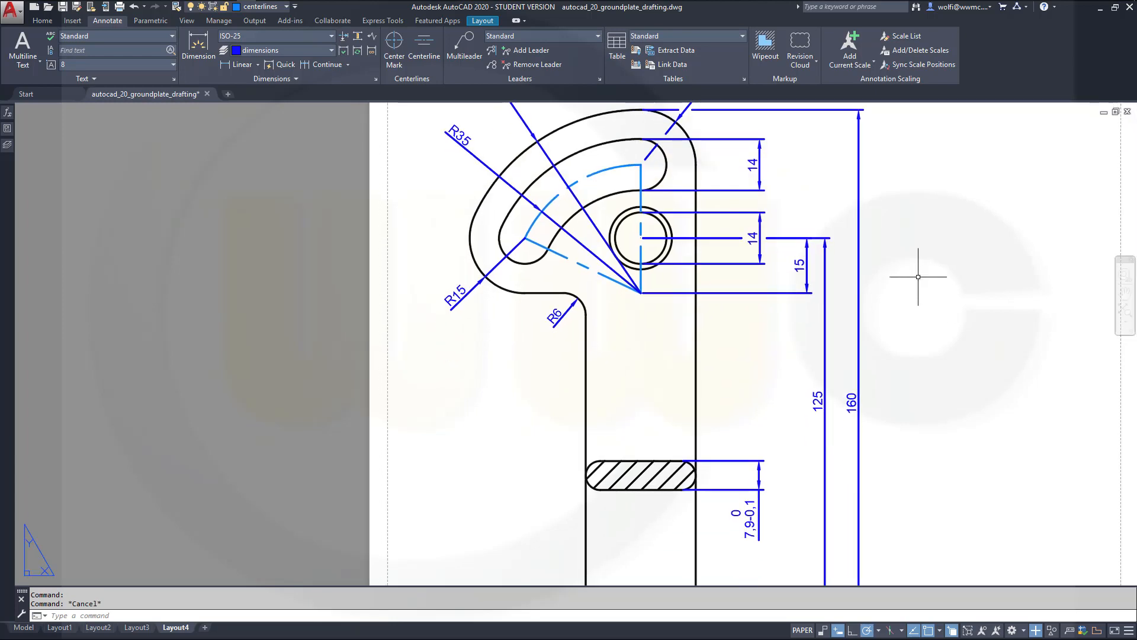
pyautogui.scroll(-2, 918, 277)
pyautogui.moveTo(913, 366)
pyautogui.mouseDown(button='middle')
pyautogui.moveTo(873, 350)
pyautogui.moveTo(857, 358)
pyautogui.moveTo(829, 462)
pyautogui.mouseUp(button='middle')
pyautogui.scroll(-2, 869, 370)
pyautogui.scroll(2, 810, 421)
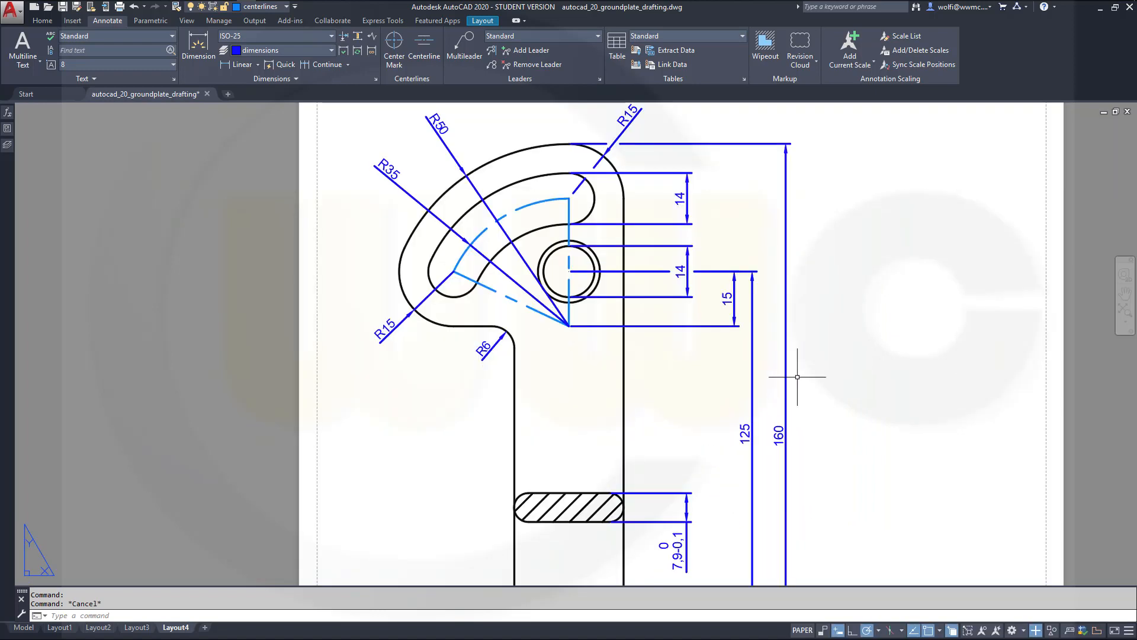
pyautogui.doubleClick(681, 198)
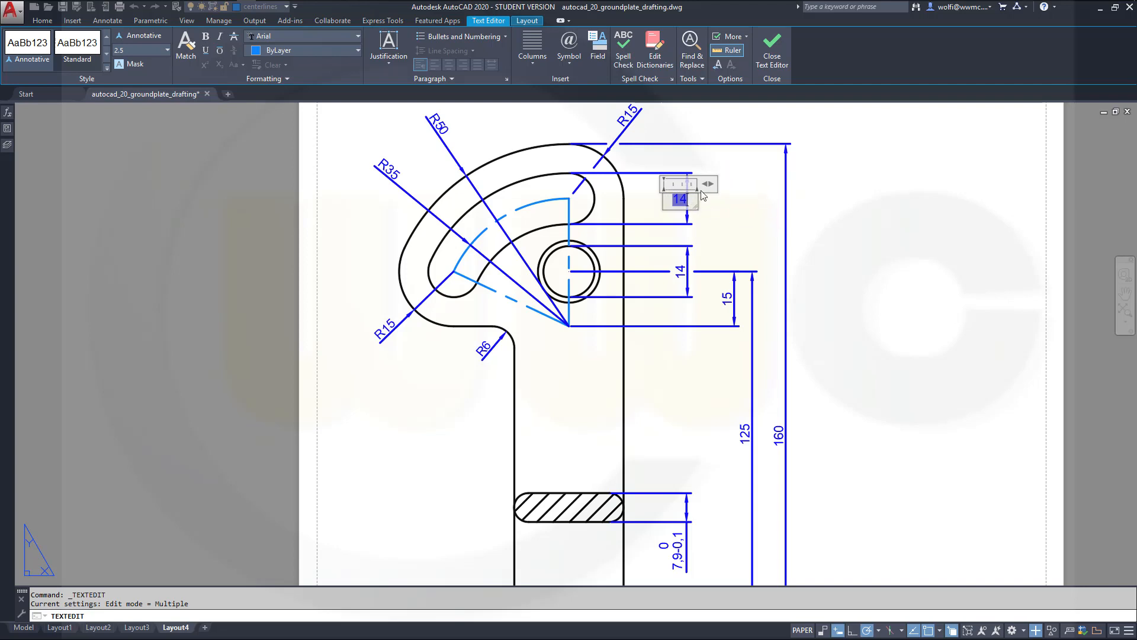
pyautogui.write('0')
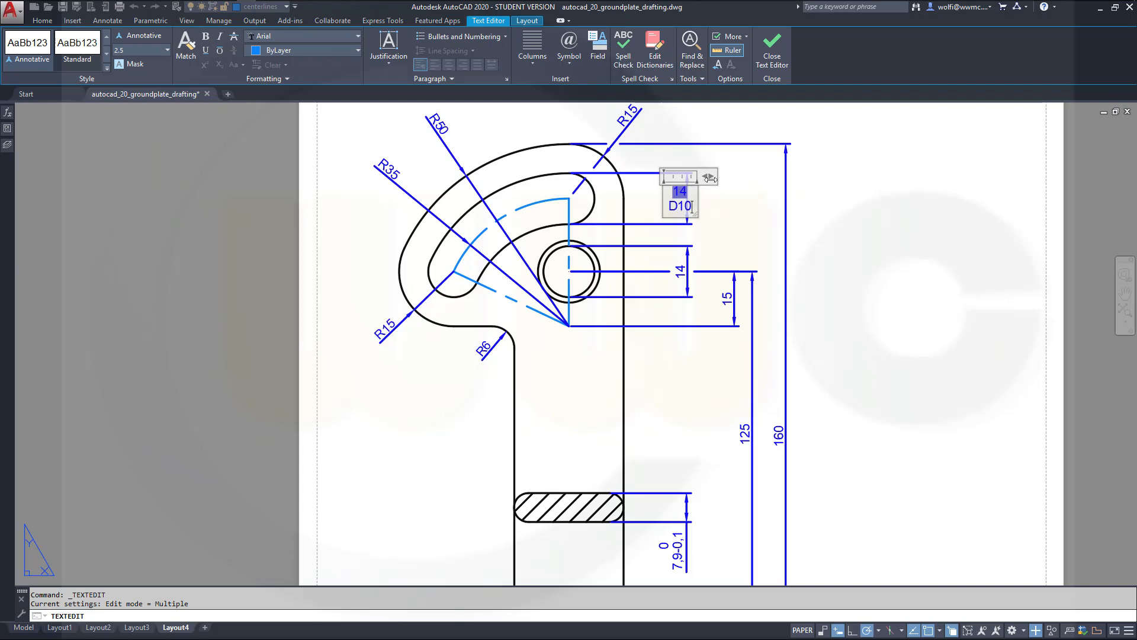
pyautogui.moveTo(709, 177); pyautogui.dragTo(728, 181)
pyautogui.click(736, 221)
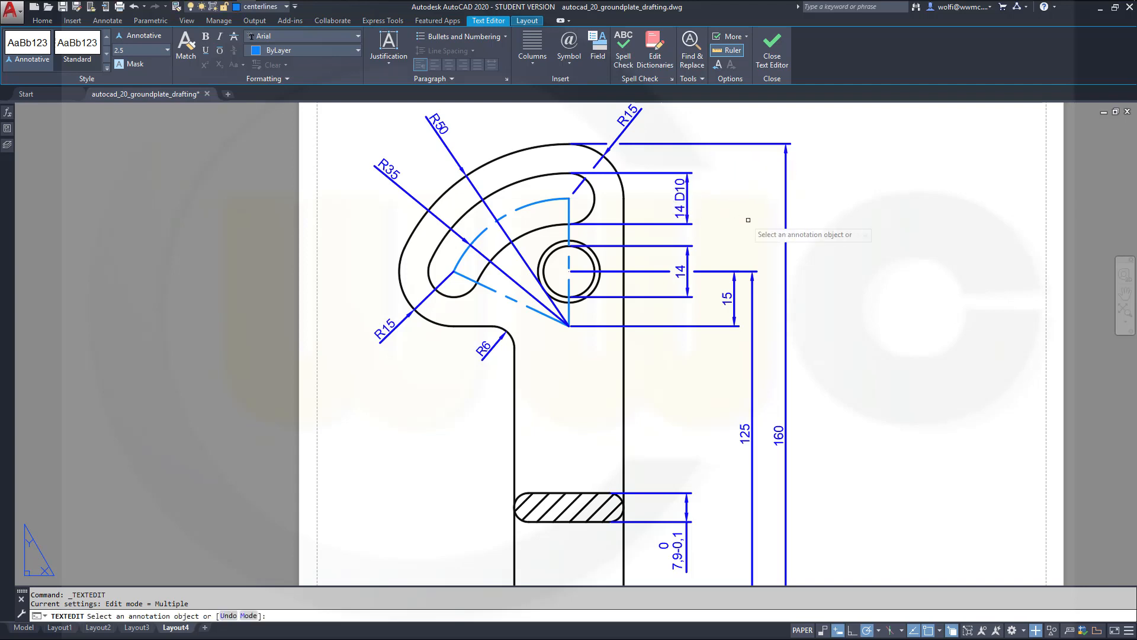
pyautogui.click(682, 273)
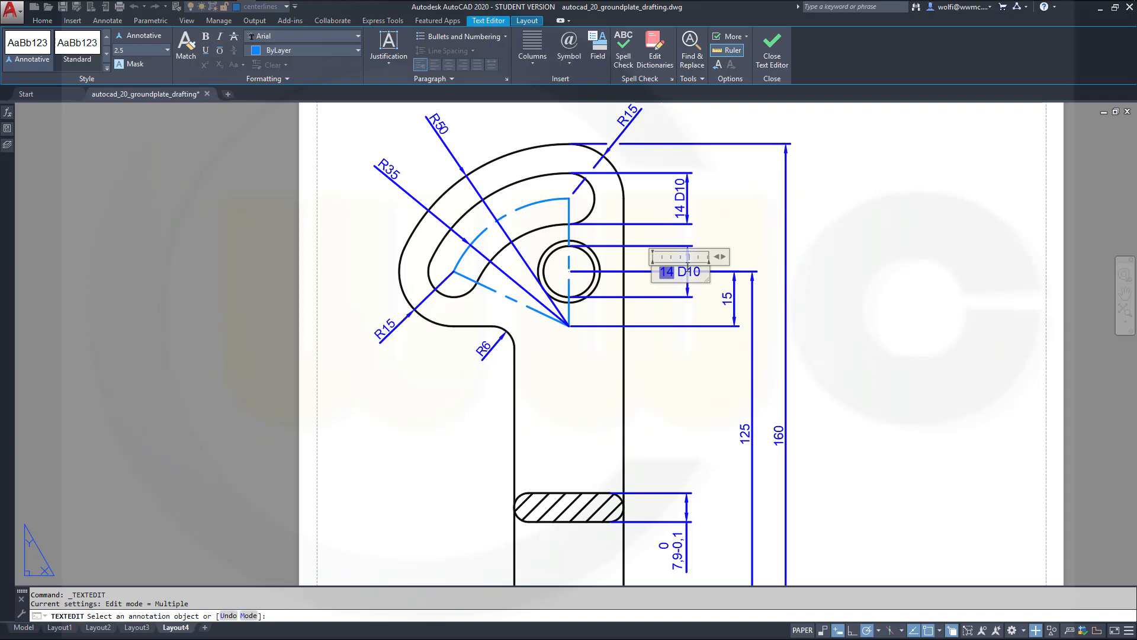
pyautogui.click(860, 250)
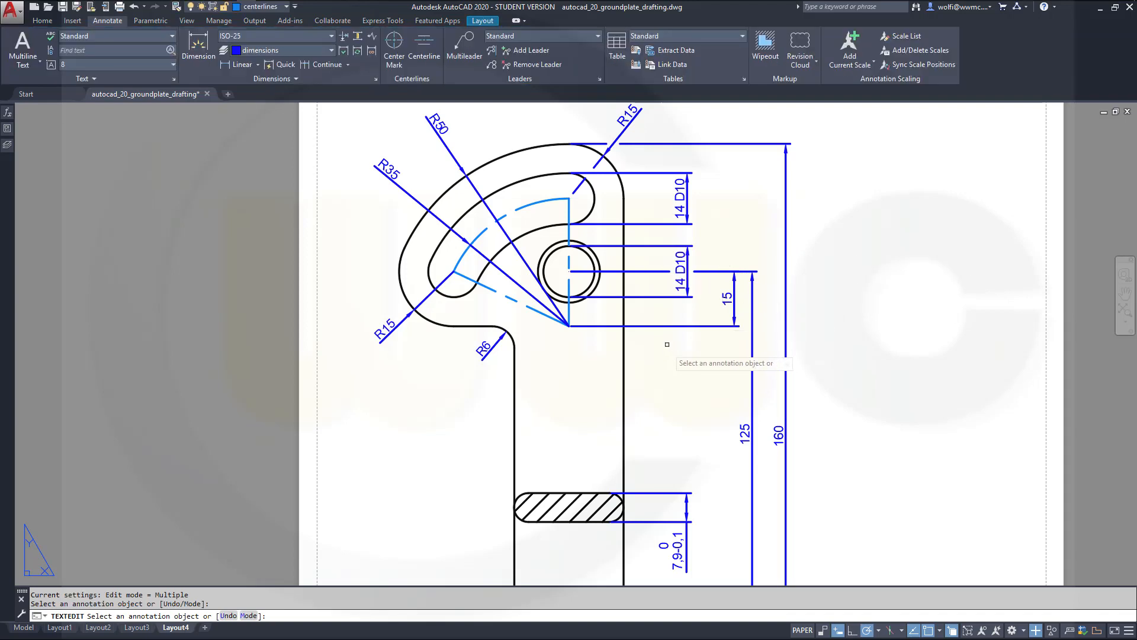
# Review the dimensions on the lever's top view and the overall arrangement of views on the sheet.
pyautogui.moveTo(696, 194); pyautogui.dragTo(687, 231, button='middle')
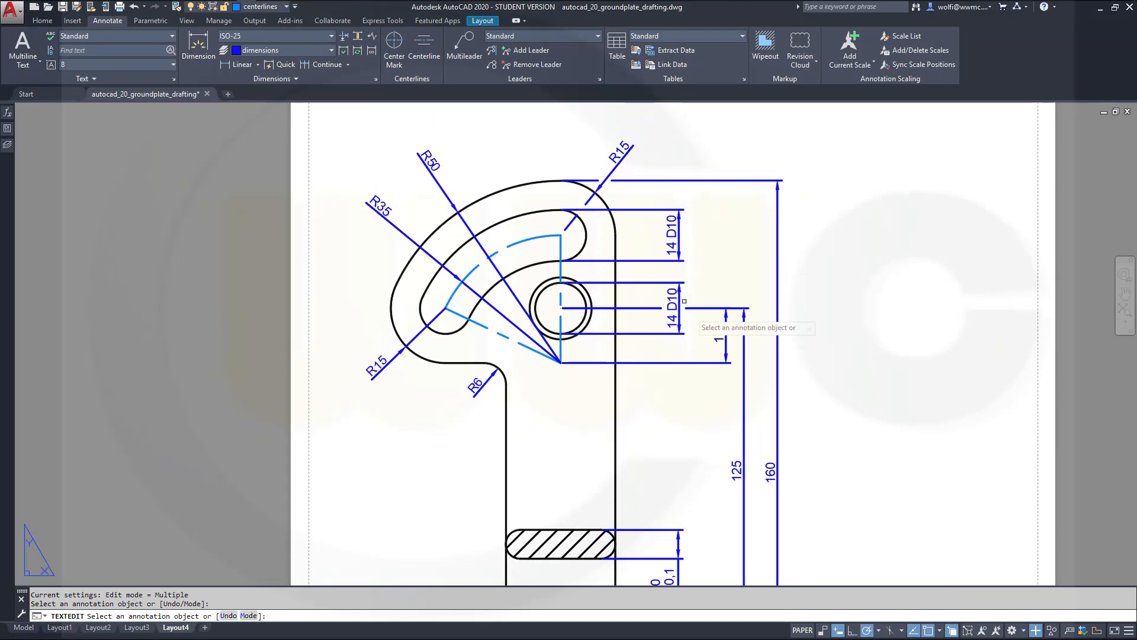
pyautogui.moveTo(740, 422); pyautogui.dragTo(837, 254, button='middle')
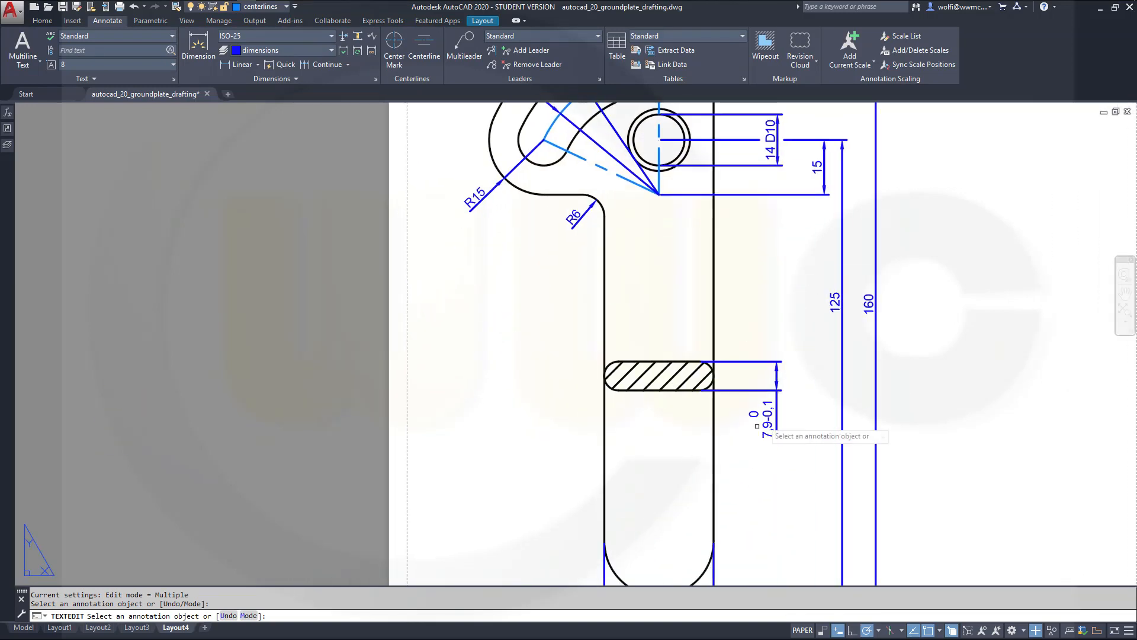
pyautogui.scroll(-3, 833, 402)
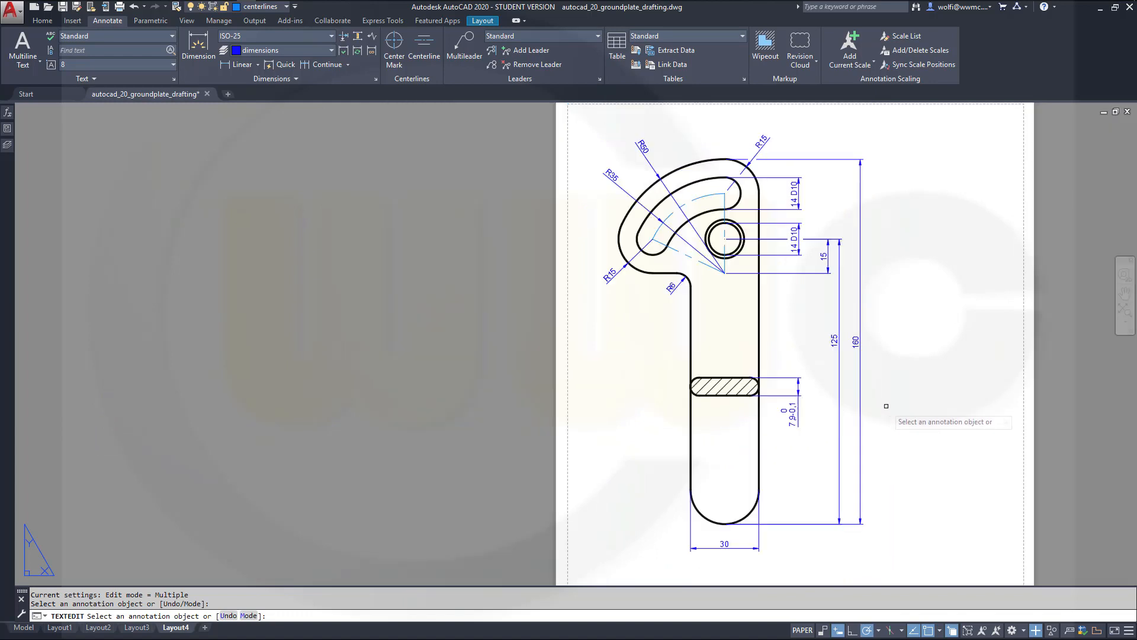
pyautogui.scroll(-2, 886, 406)
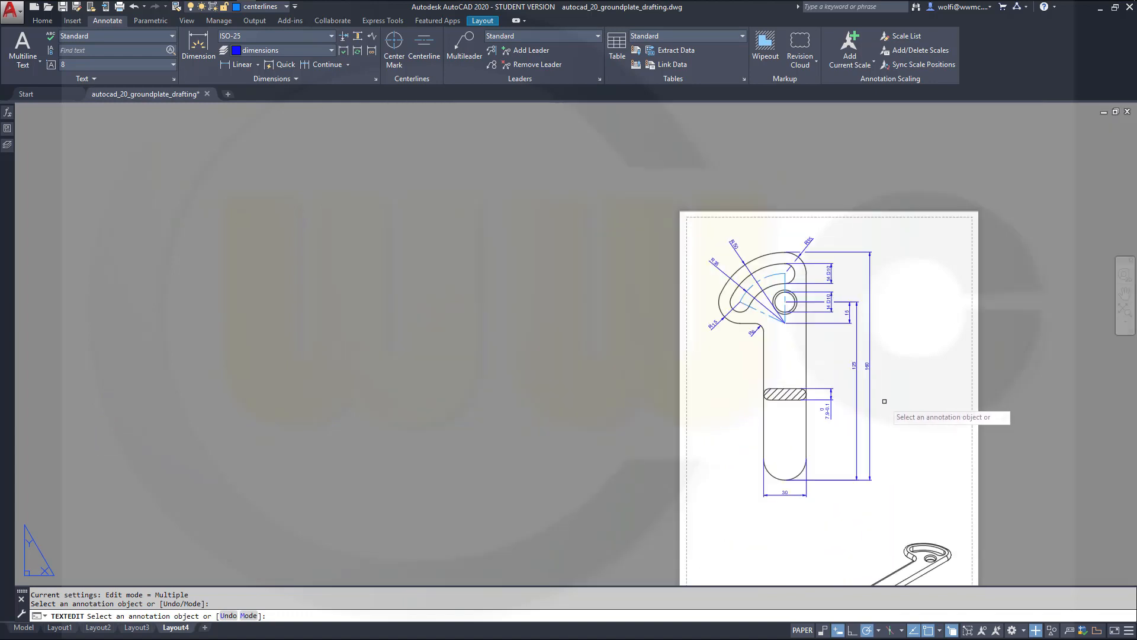
pyautogui.scroll(-1, 975, 398)
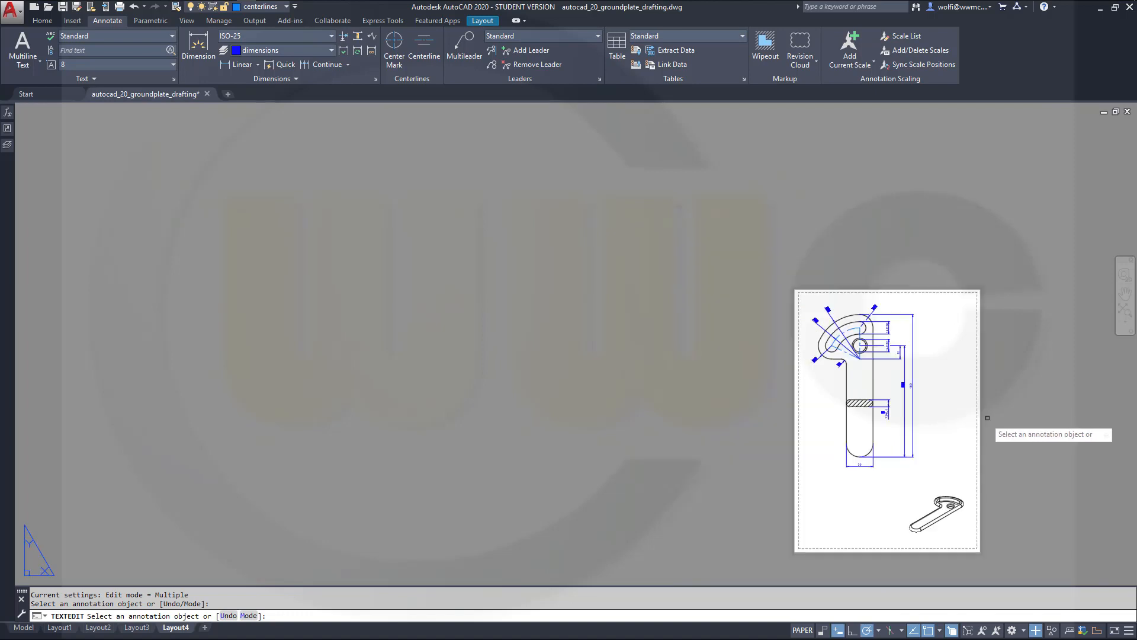
pyautogui.scroll(5, 986, 414)
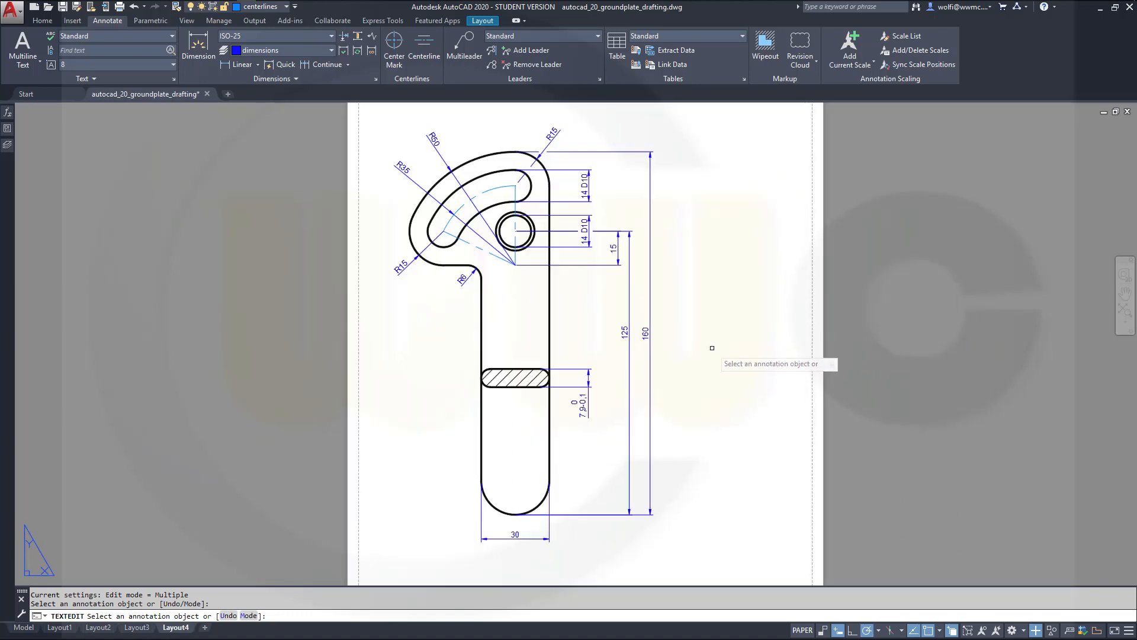
pyautogui.moveTo(712, 302)
pyautogui.mouseDown(button='middle')
pyautogui.moveTo(711, 359)
pyautogui.moveTo(726, 331)
pyautogui.mouseUp(button='middle')
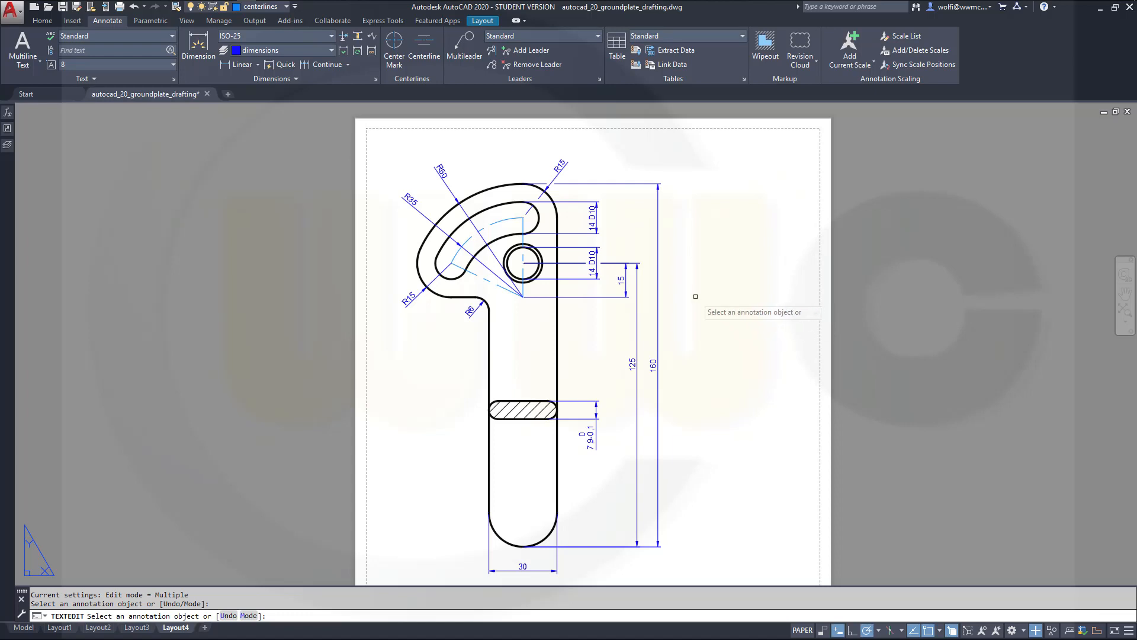